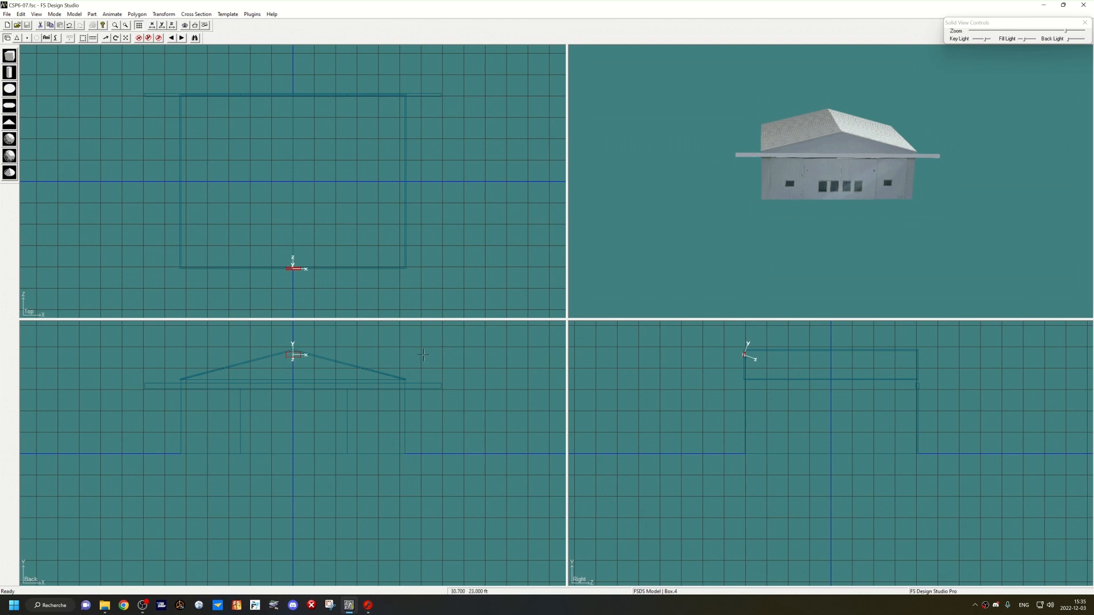
Step: Examine the existing hangar model as a whole and part by part: roof panels, wall body and front beam
key("ctrl+a")
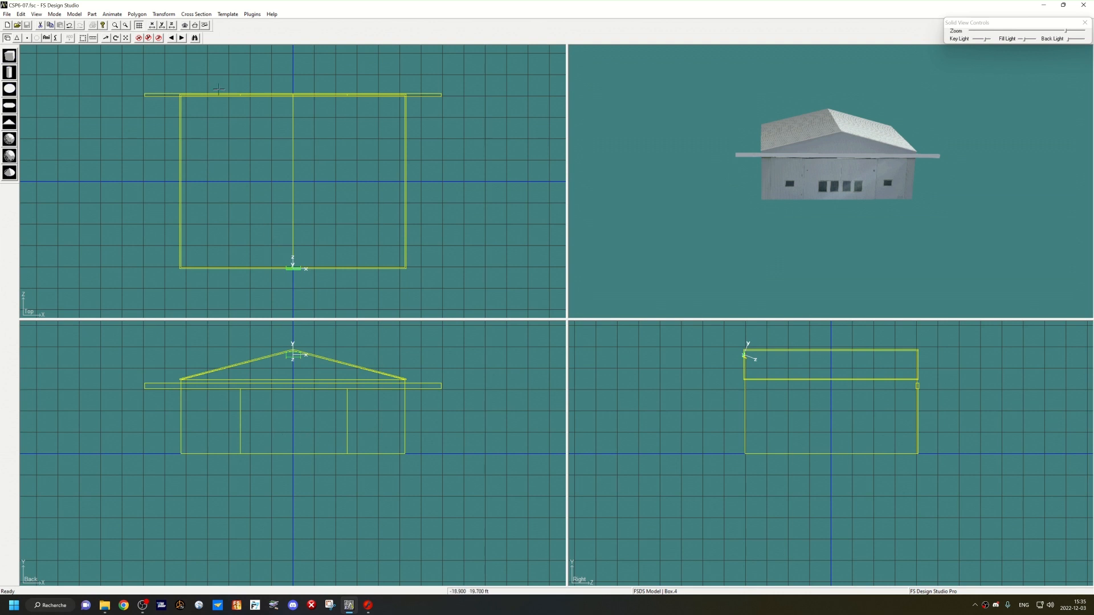
left_click(476, 366)
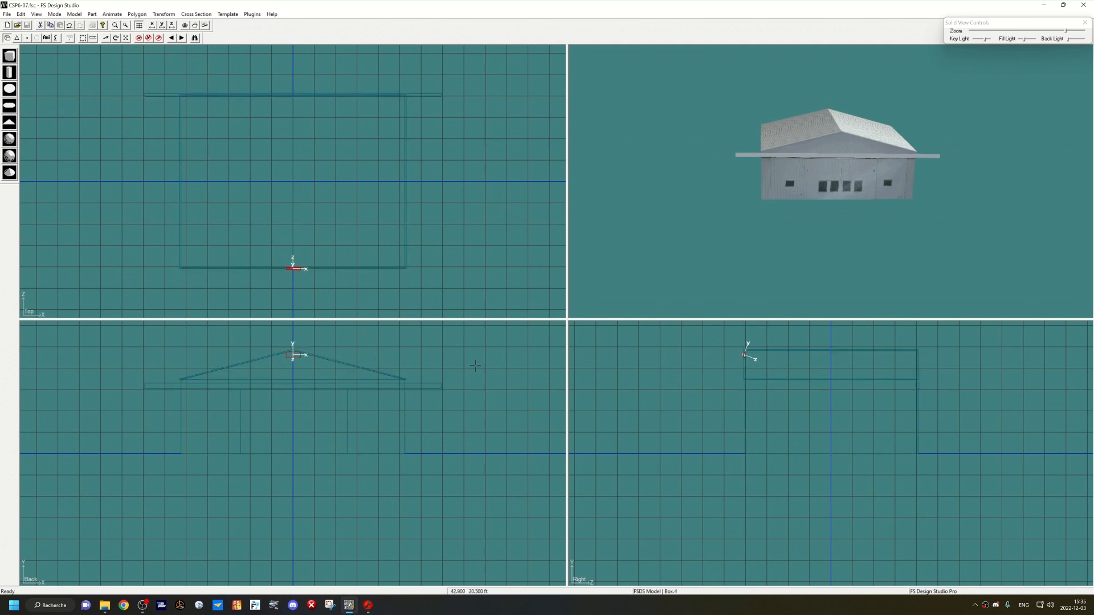
key("Tab")
key("Tab")
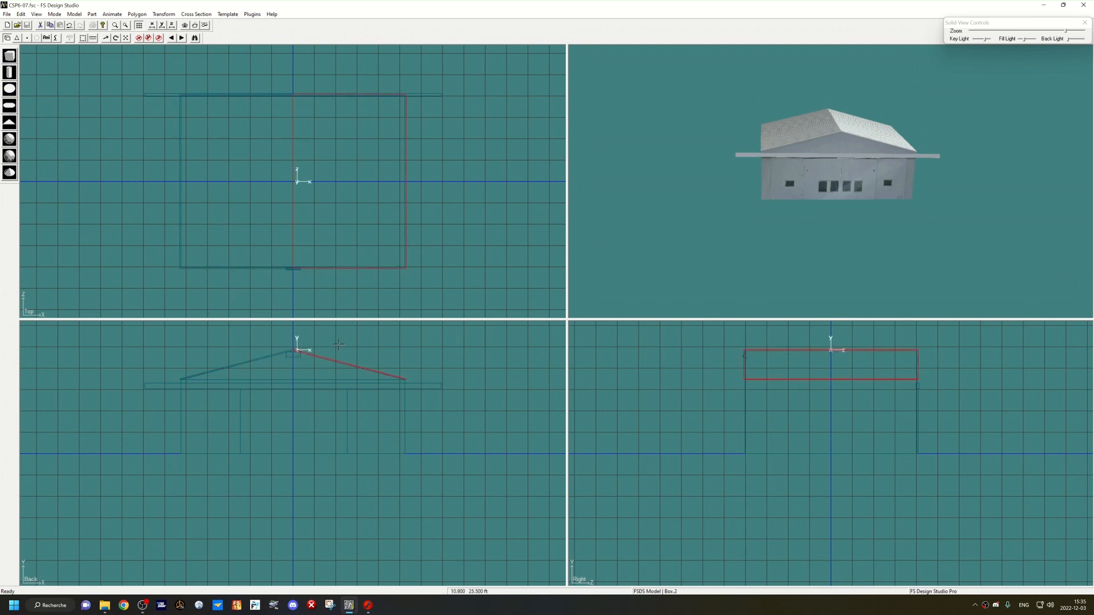
key("Tab")
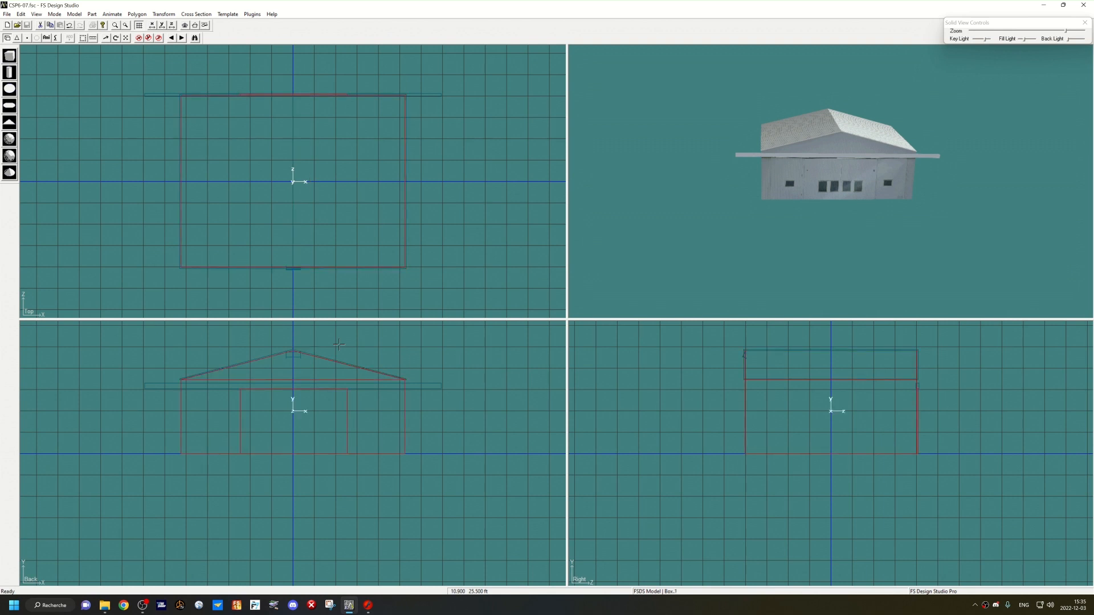
key("Tab")
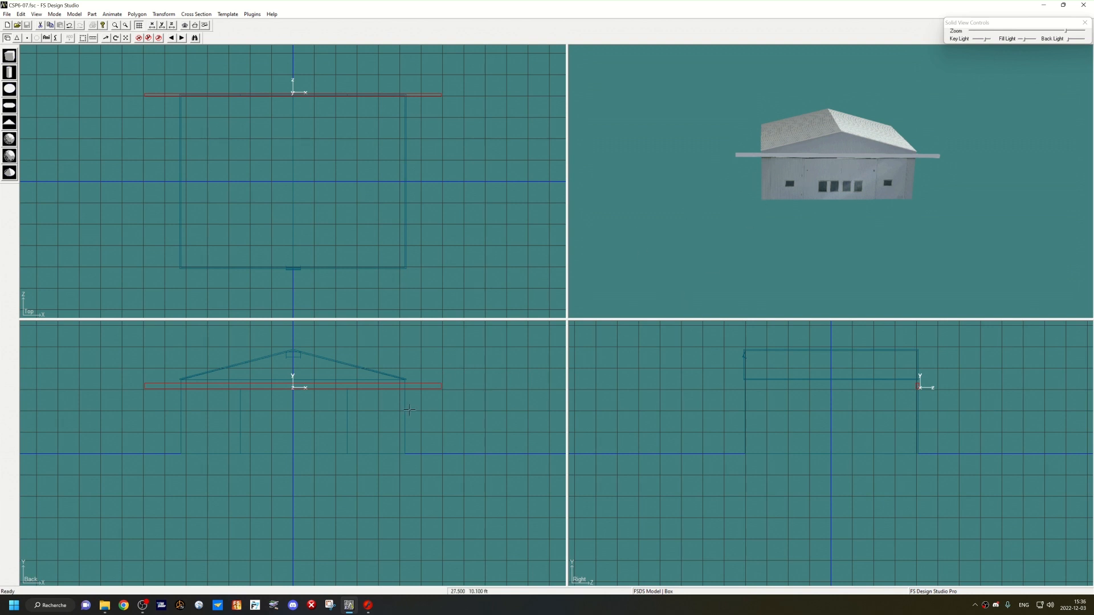
key("Tab")
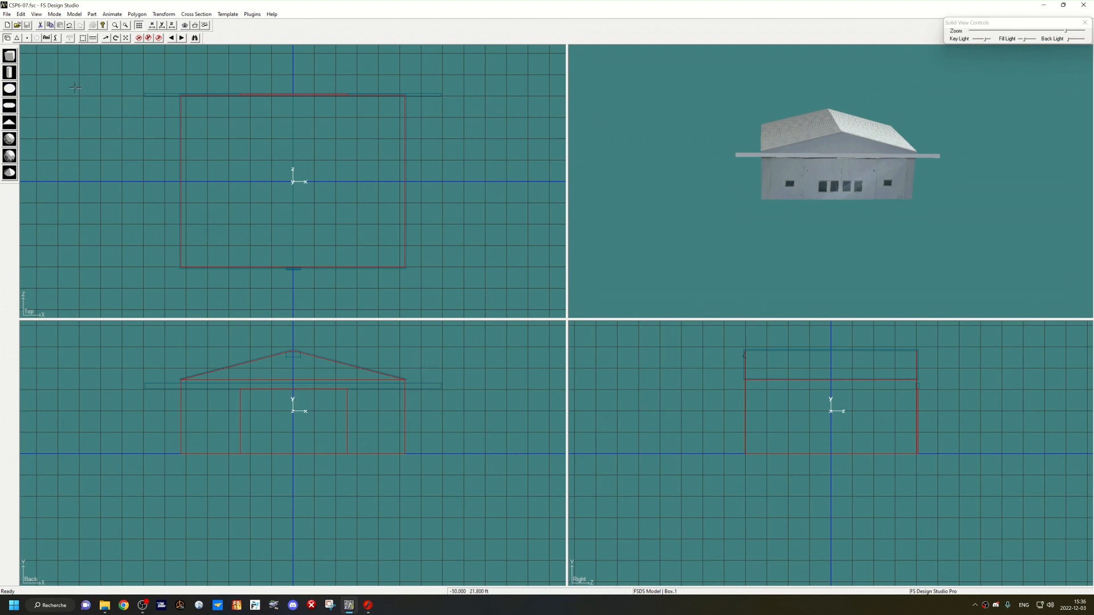
Step: Create a 20 × 20 × 20 box with its origin at the bottom and lower its upper points to the existing hangar's eave height
left_click(10, 56)
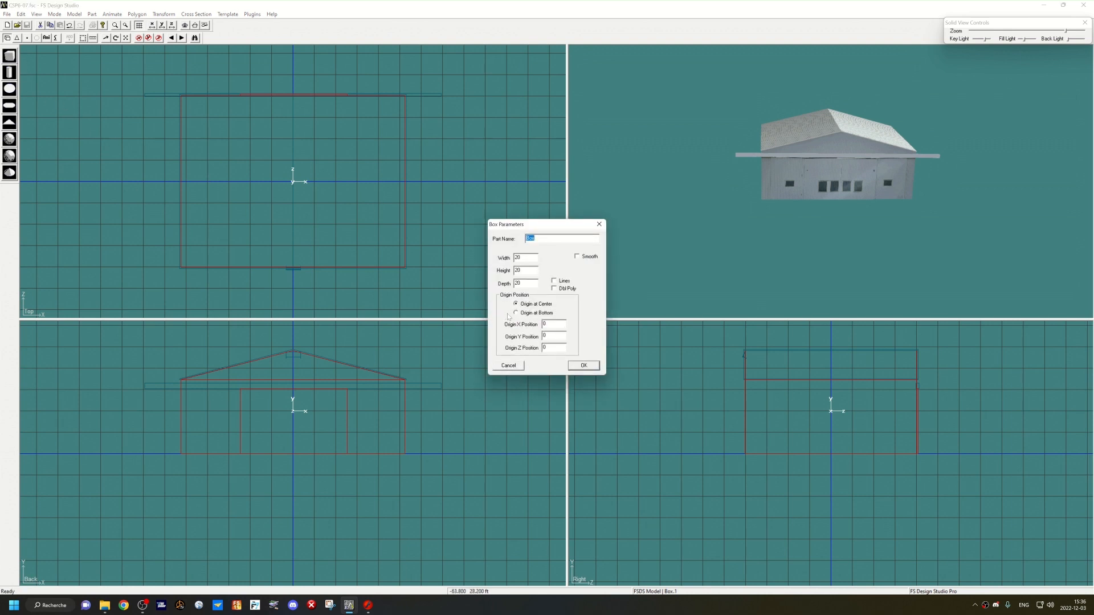
left_click(583, 366)
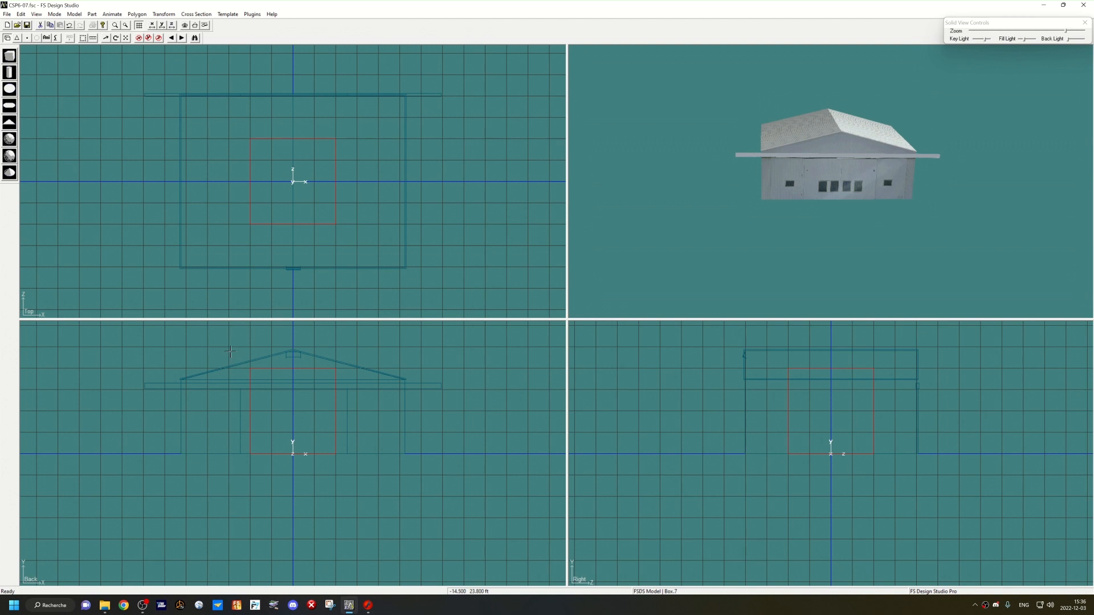
key("F4")
left_click_drag(230, 351, 358, 388)
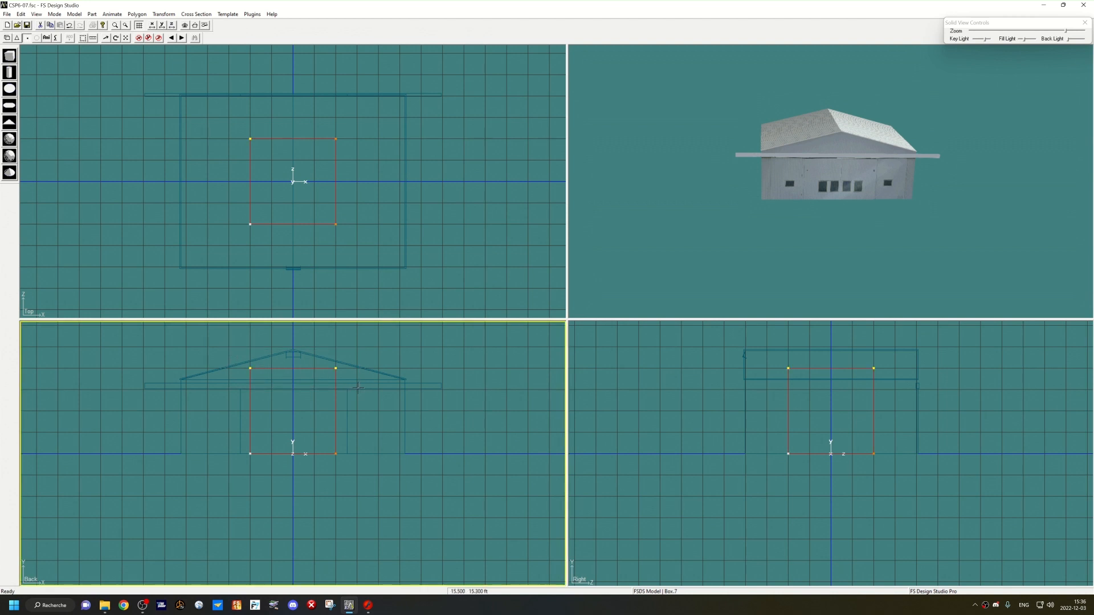
key("Down")
key("Down")
key("Down")
key("Down")
key("Down")
key("Down")
key("Down")
key("Down")
key("Down")
key("Down")
key("Down")
key("Down")
key("Down")
key("Down")
key("Down")
key("Down")
key("Down")
key("Down")
key("Down")
key("Down")
key("Escape")
Step: Stretch the new box's side points outward along X to match the existing hangar's width
left_click_drag(295, 388, 228, 404)
left_click_drag(313, 374, 367, 482)
key("space")
left_click_drag(309, 417, 379, 417)
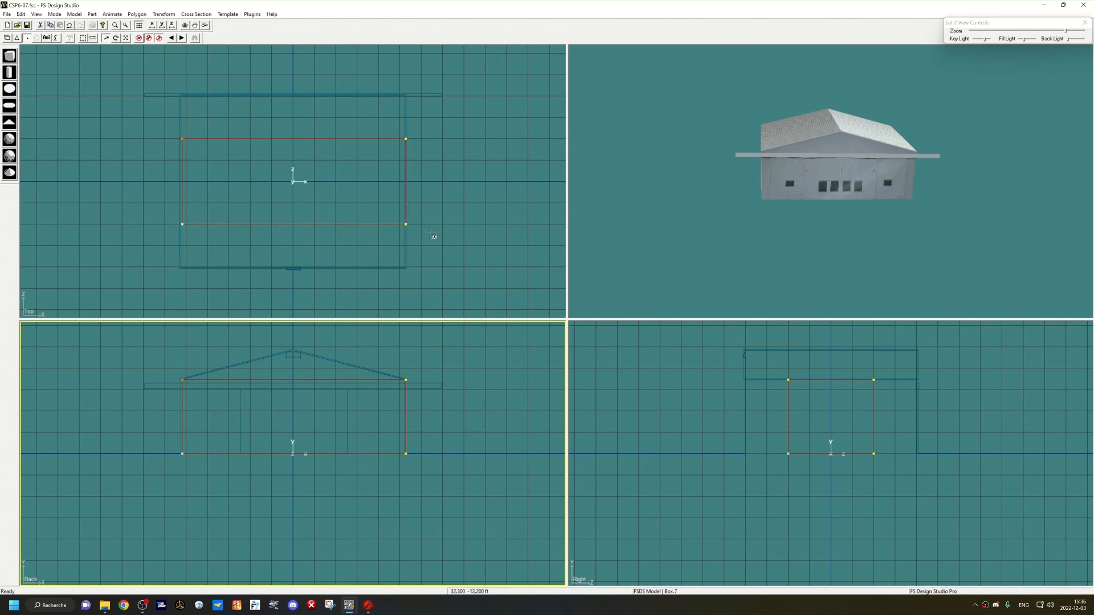
Step: Stretch the box's front and back points along Z to match the existing hangar's depth, then return to part editing
left_click(138, 222)
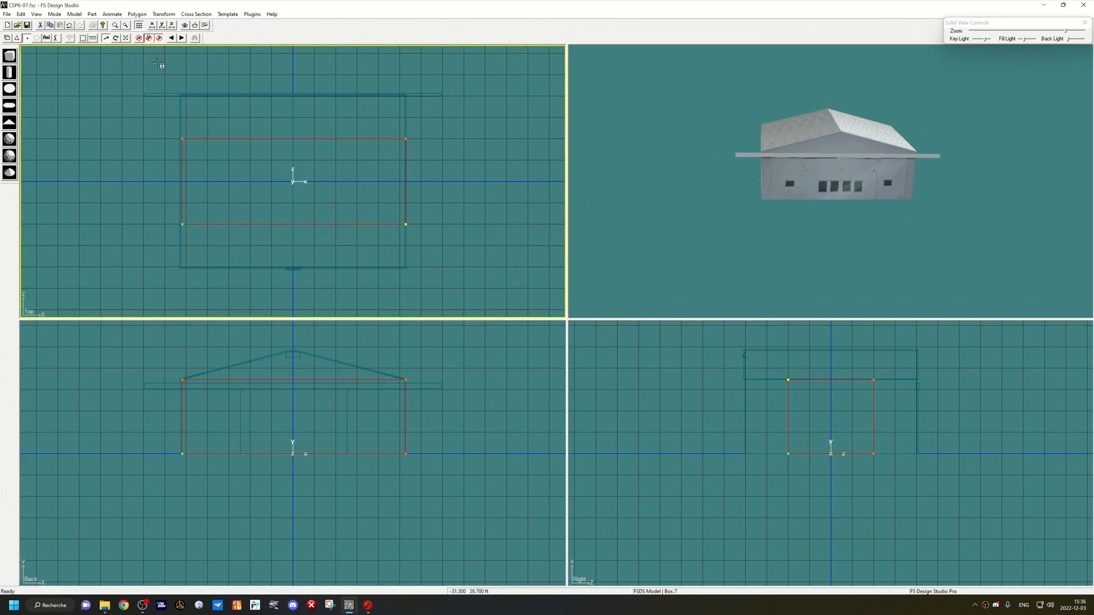
left_click_drag(237, 171, 231, 223)
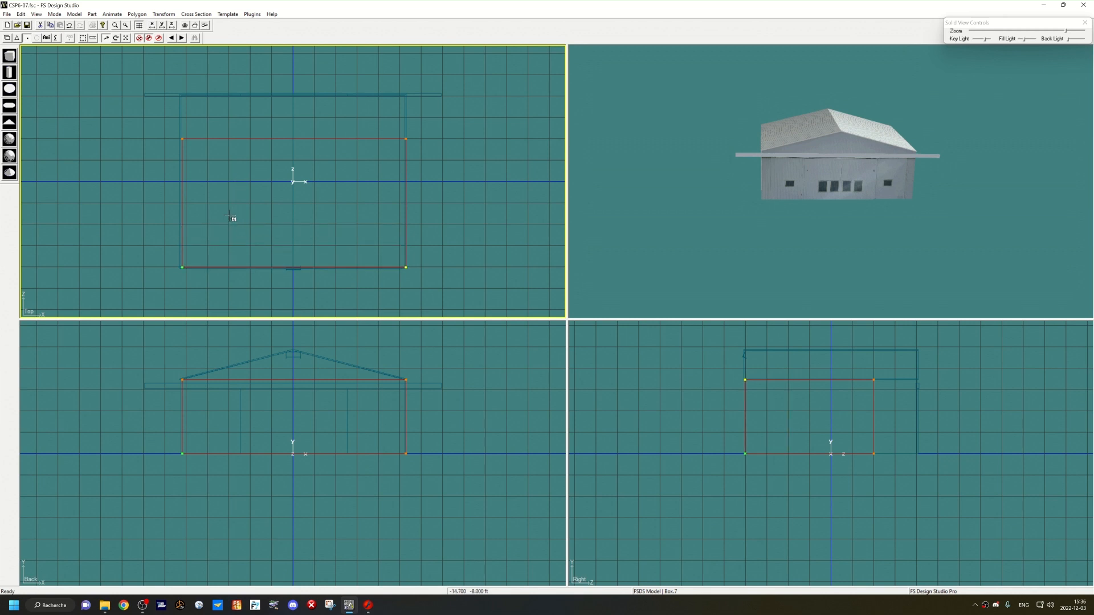
left_click_drag(350, 172, 346, 127)
key("F2")
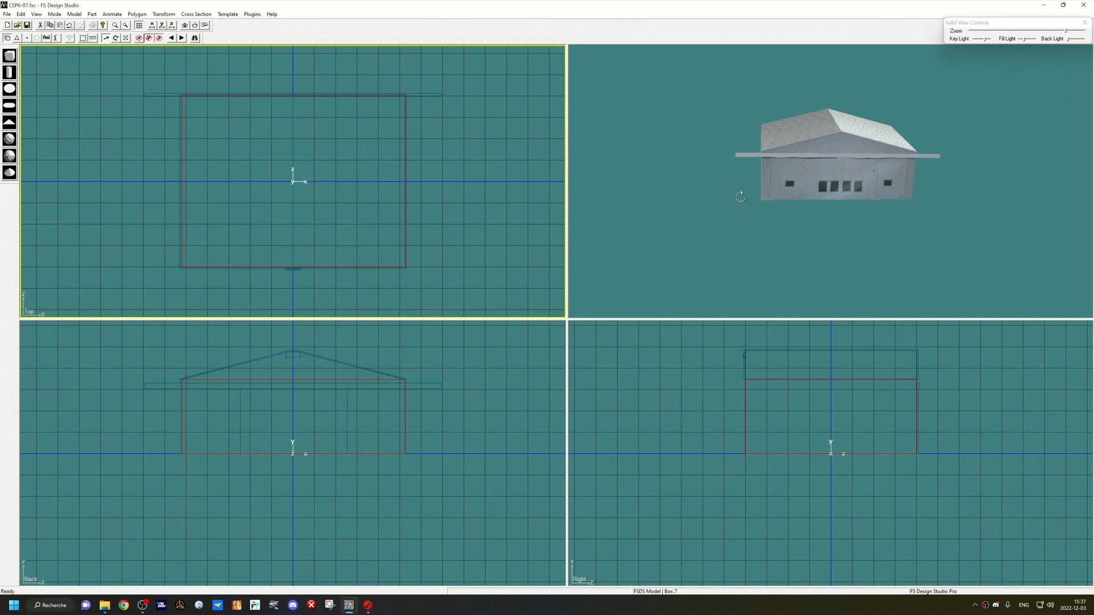
Step: Move the new box along X so it stands beside the existing hangar
left_click_drag(256, 367, 541, 369)
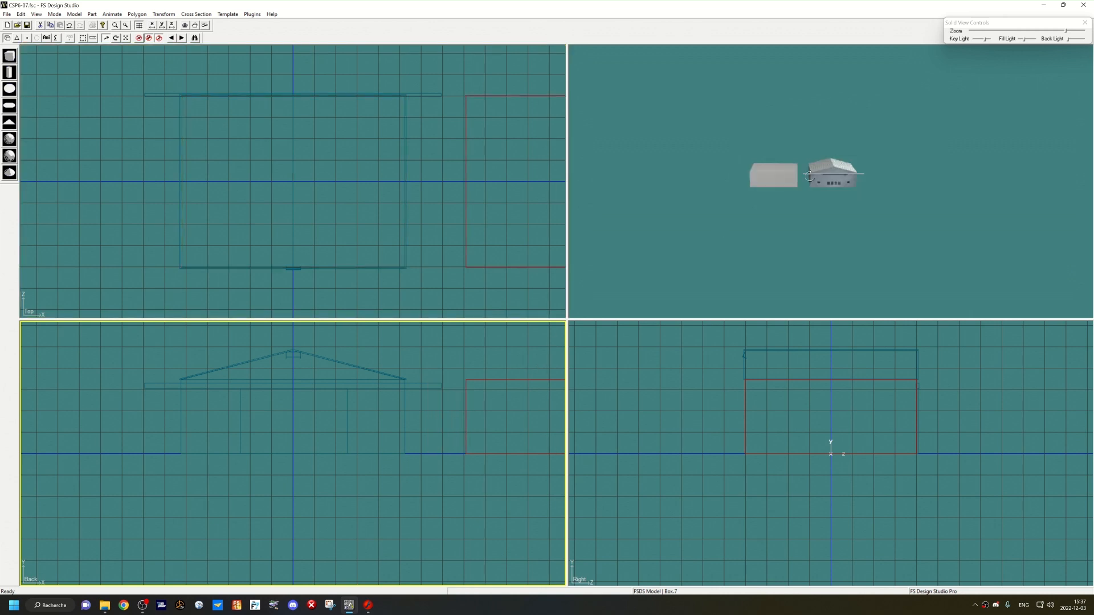
left_click_drag(777, 196, 871, 199)
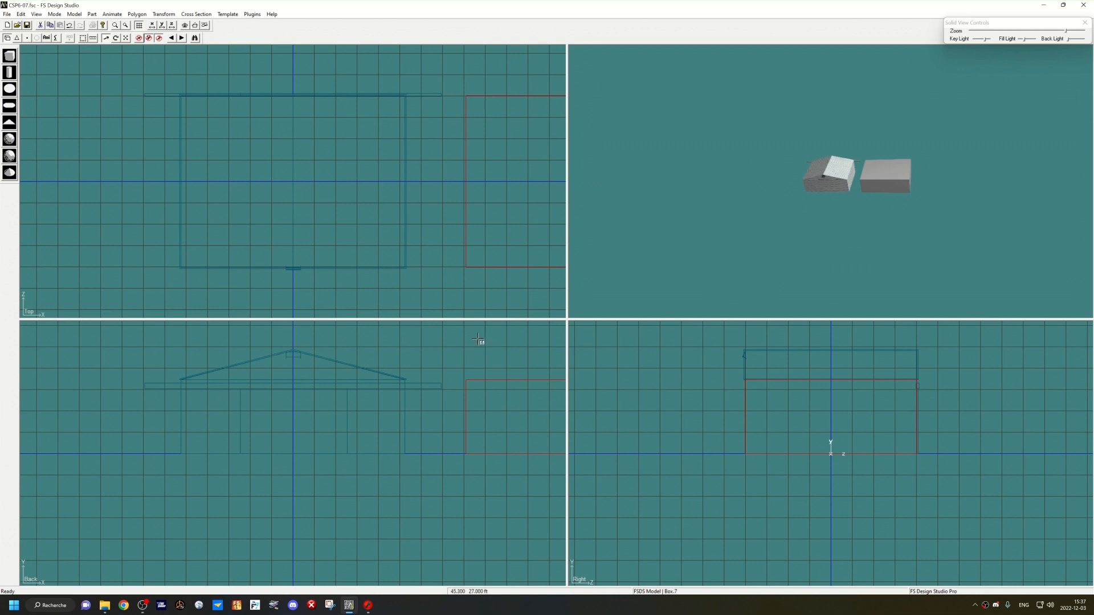
right_click(491, 393)
left_click(519, 399)
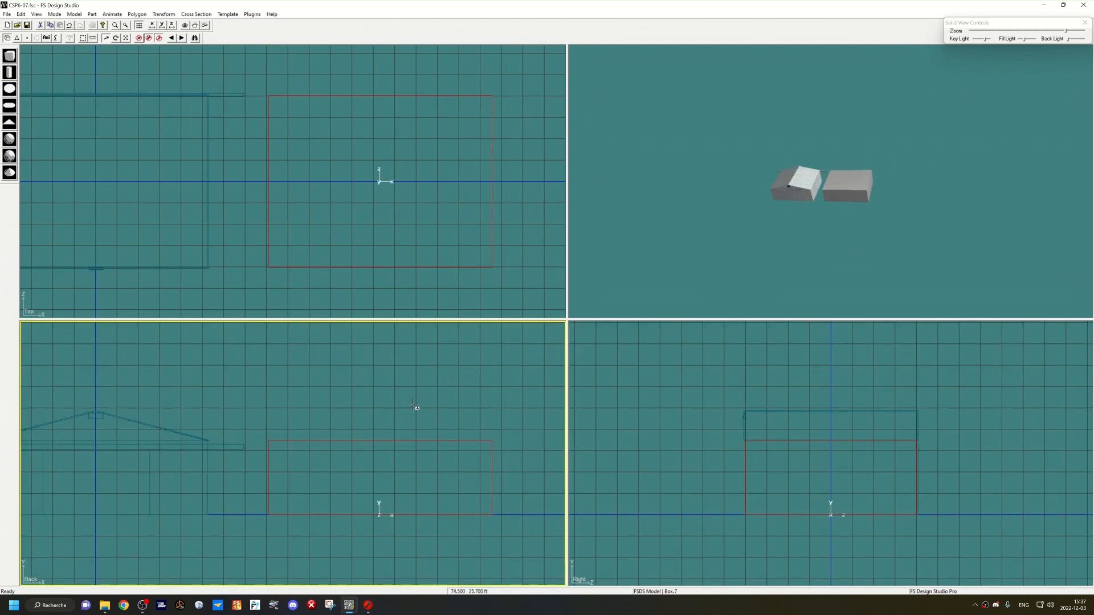
Step: Duplicate the box and place the copy exactly on top of the original
key("ctrl+c")
left_click(148, 38)
left_click_drag(392, 463, 392, 392)
right_click(427, 442)
left_click(451, 448)
scroll(385, 454, "up", 12)
left_click_drag(350, 394, 344, 354)
scroll(388, 392, "down", 5)
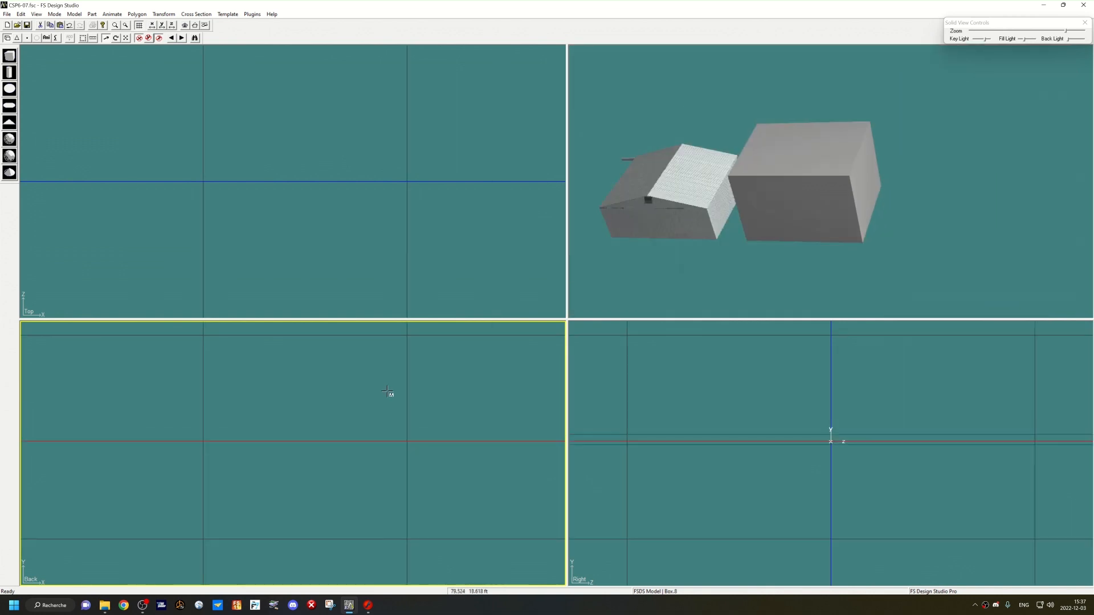
scroll(388, 392, "down", 4)
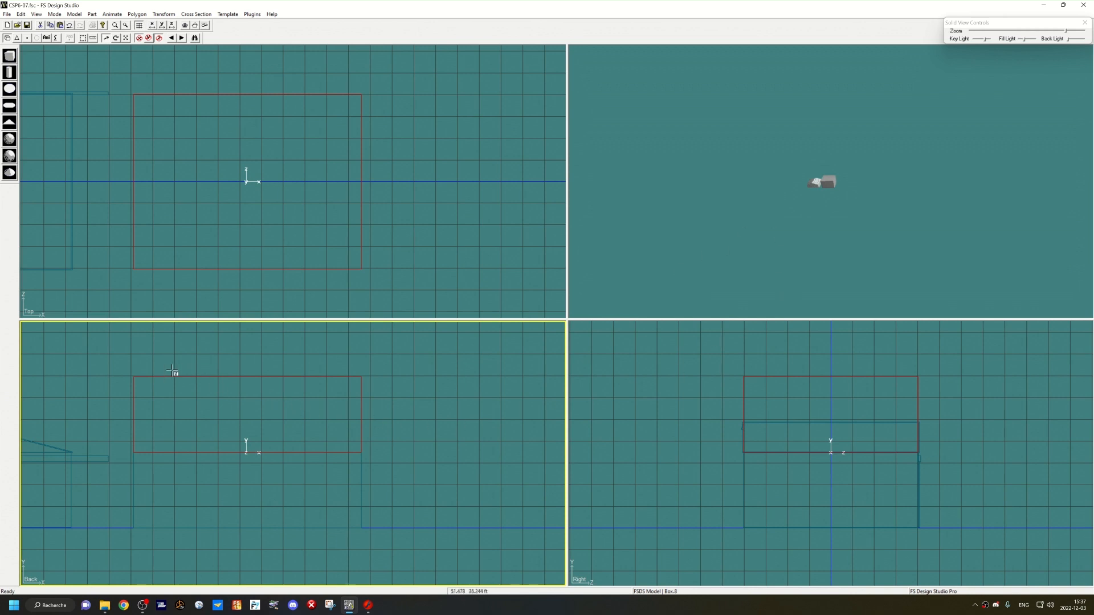
Step: Scale the upper box's top points together along X at the centre to form a roof ridge
key("F4")
left_click(149, 38)
left_click_drag(434, 363, 119, 369)
left_click_drag(252, 352, 137, 349)
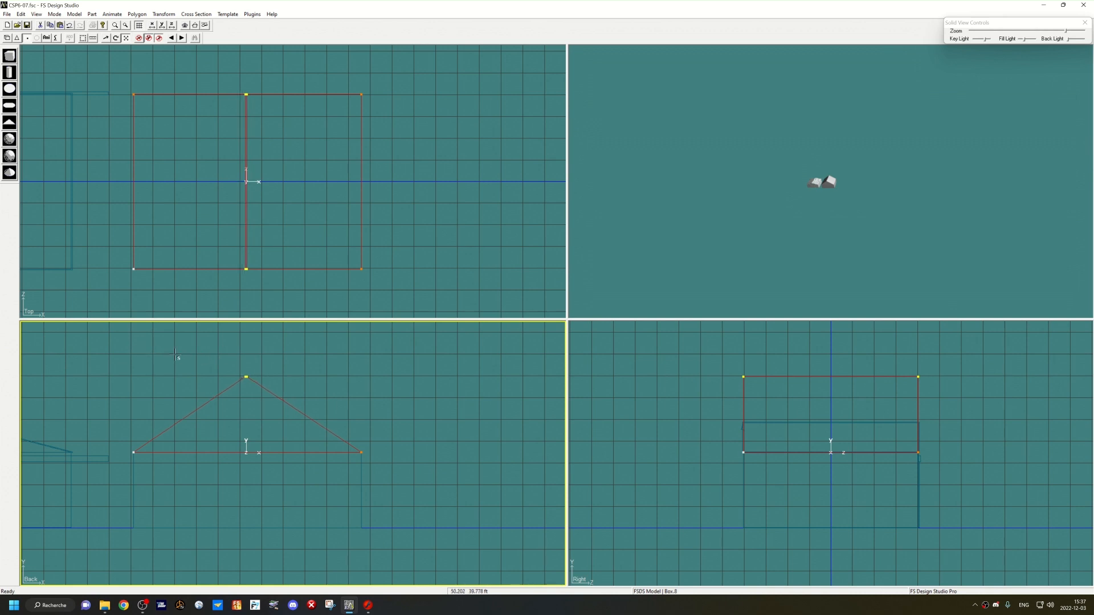
Step: Lower the ridge points to the height of the existing hangar's roof peak and return to part editing
key("Down")
key("Down")
key("Down")
key("Down")
key("Down")
key("Down")
key("Down")
key("Down")
key("Down")
key("Down")
key("Down")
key("Down")
key("Down")
key("Down")
key("Down")
key("Down")
key("Down")
key("Down")
key("Down")
key("Down")
key("Down")
key("Down")
key("Down")
key("Down")
key("Down")
key("Down")
key("Down")
key("Down")
key("Down")
key("Down")
key("Down")
key("Down")
key("F2")
Step: Join the gable roof part and the wall box into a single part and check its shape in 3D
scroll(183, 473, "down", 2)
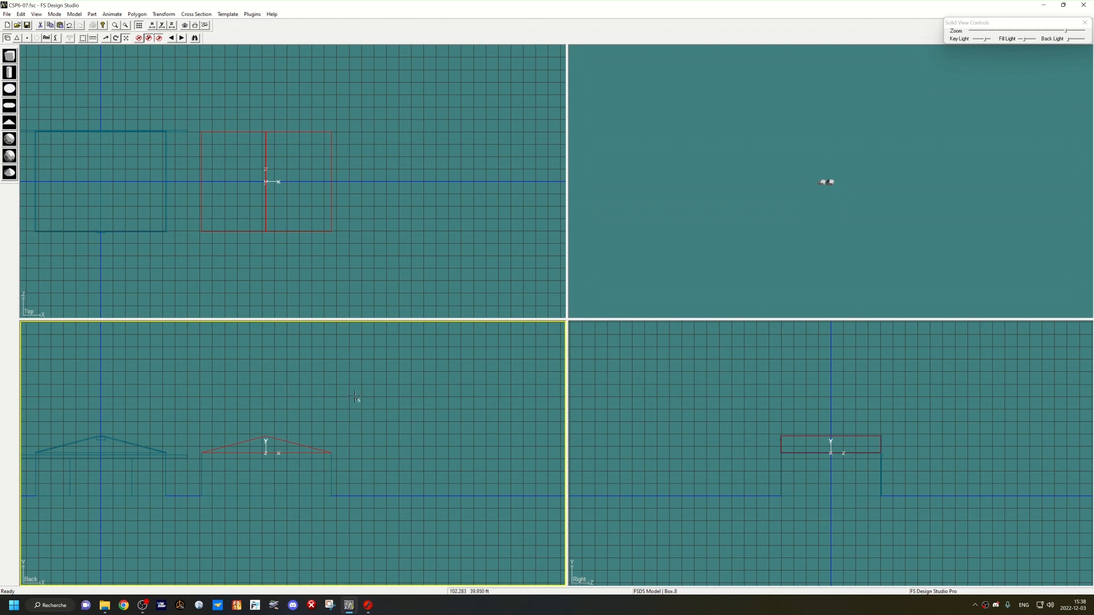
key("space")
key("Left")
key("space")
key("space")
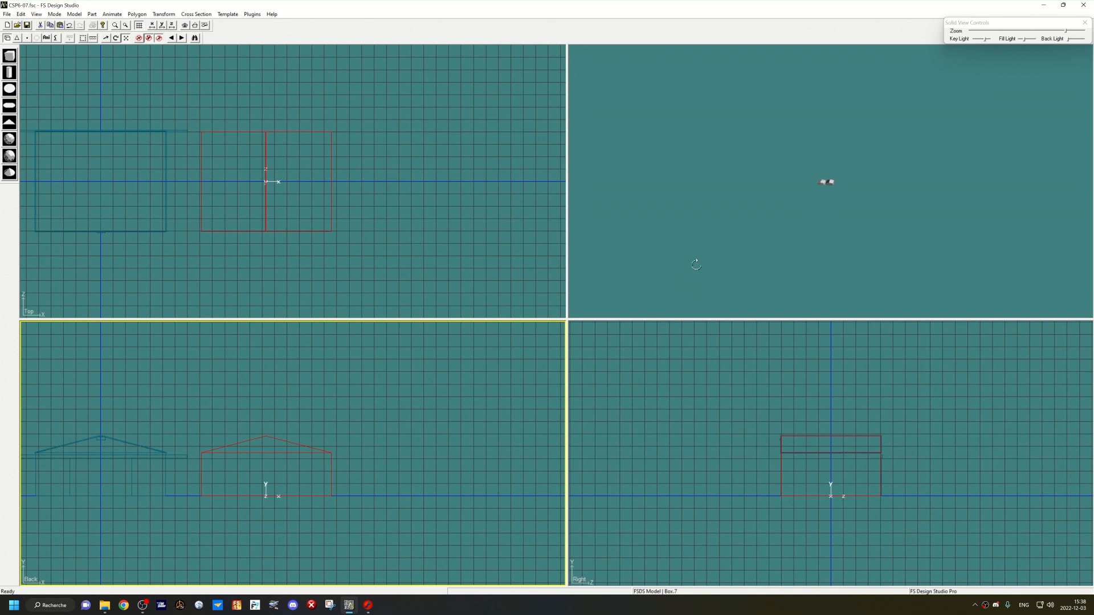
left_click(772, 207)
scroll(772, 206, "up", 10)
mouse_move(772, 206)
left_mouse_down()
mouse_move(738, 188)
mouse_move(688, 220)
mouse_move(783, 247)
mouse_move(760, 209)
left_mouse_up()
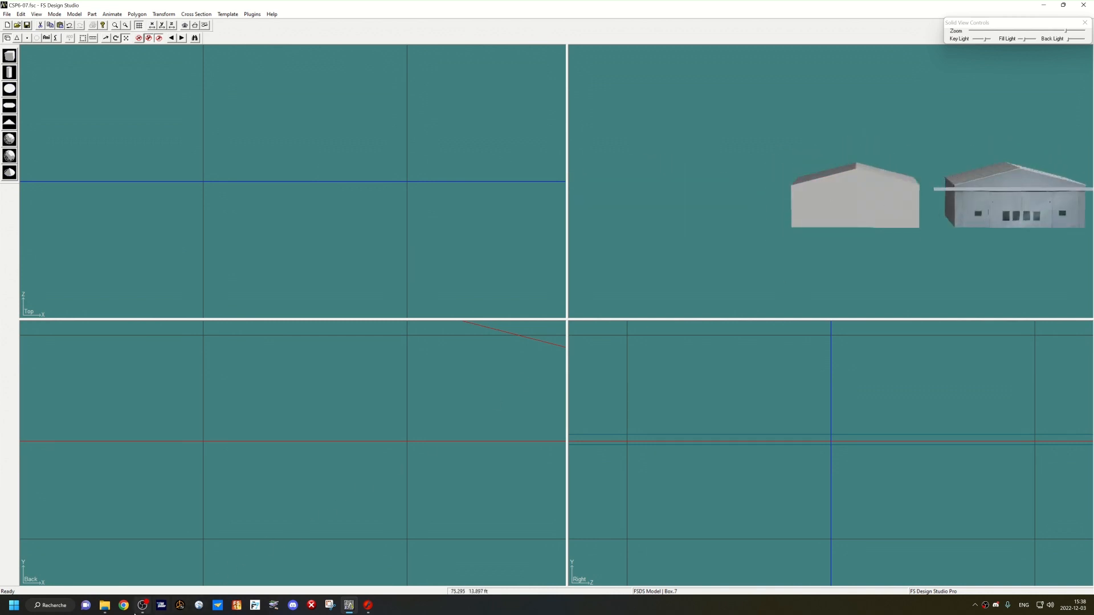
Step: Switch to Macromedia Flash with the CAA2.fla facade texture sheet
left_click(104, 605)
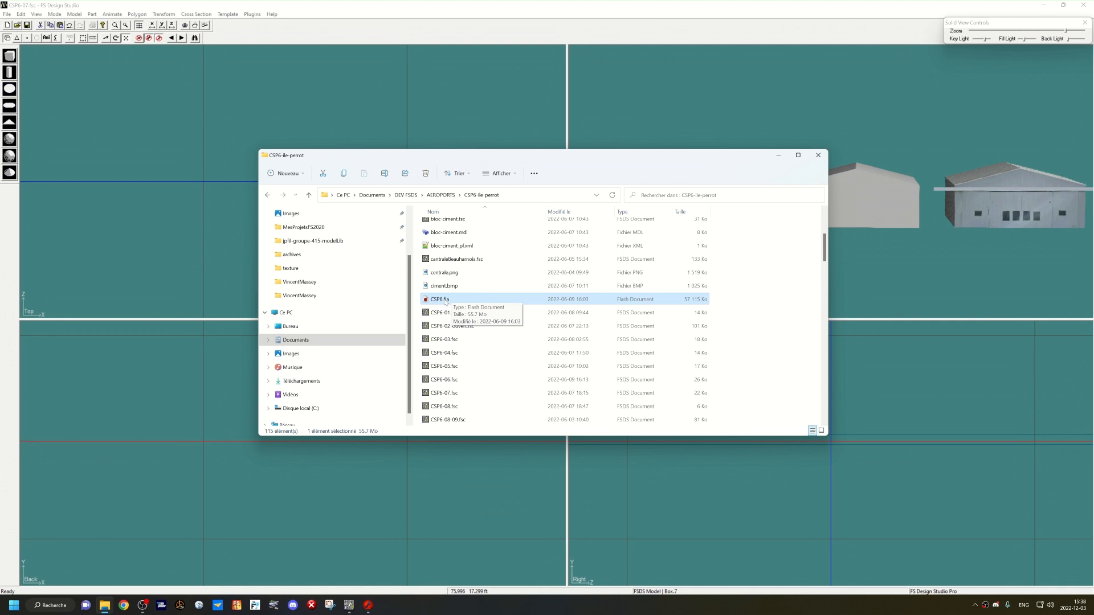
left_click(369, 605)
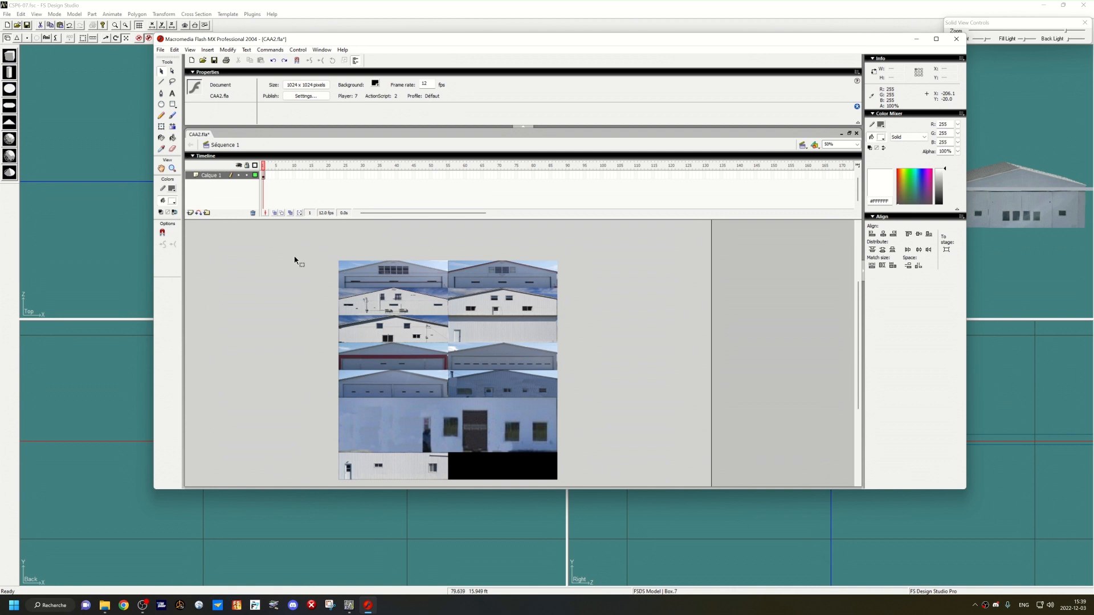
Step: Try moving the first hangar facade image off the texture sheet and undo the move
left_click_drag(395, 276, 286, 261)
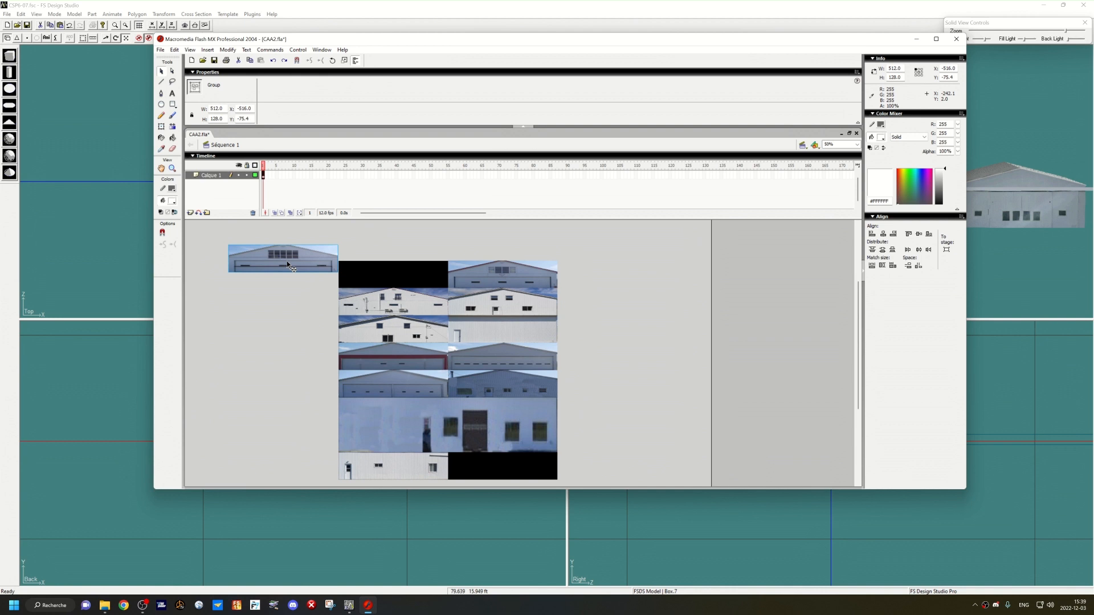
key("ctrl+z")
left_click(288, 265)
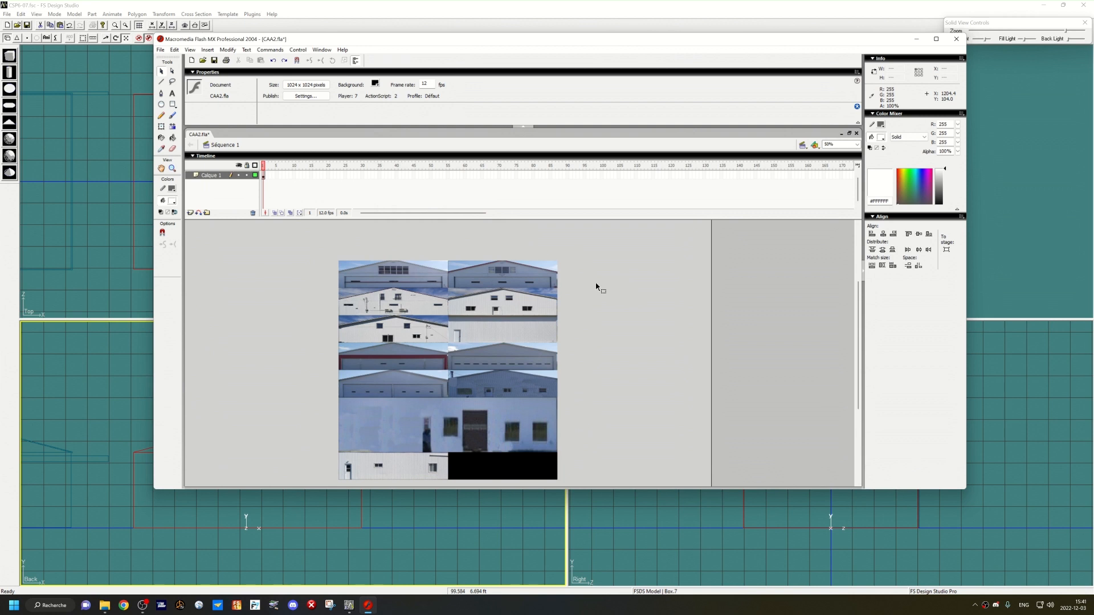
Step: Export the texture sheet as a 32-bit bitmap named murs in the ChantierFSDS folder at 72 dpi
key("ctrl+alt+shift+s")
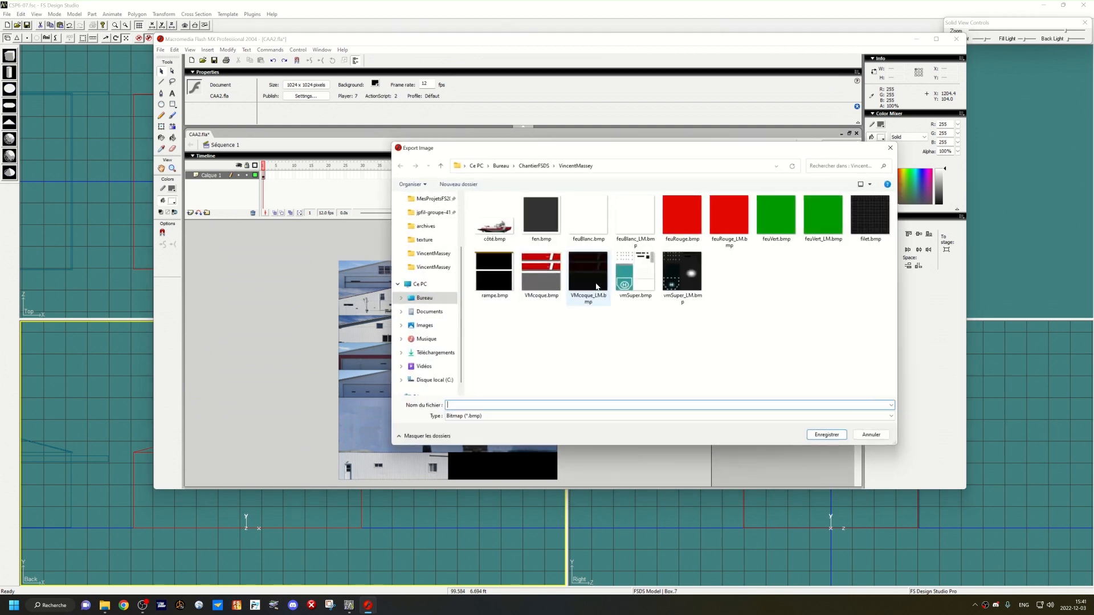
left_click(440, 165)
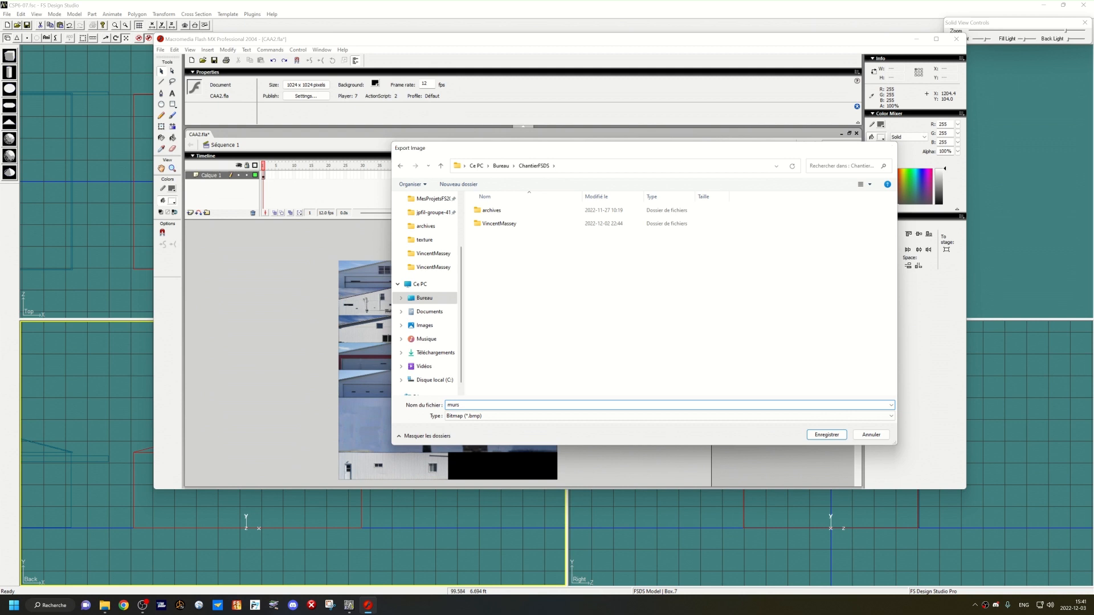
key("Return")
key("Tab")
key("Tab")
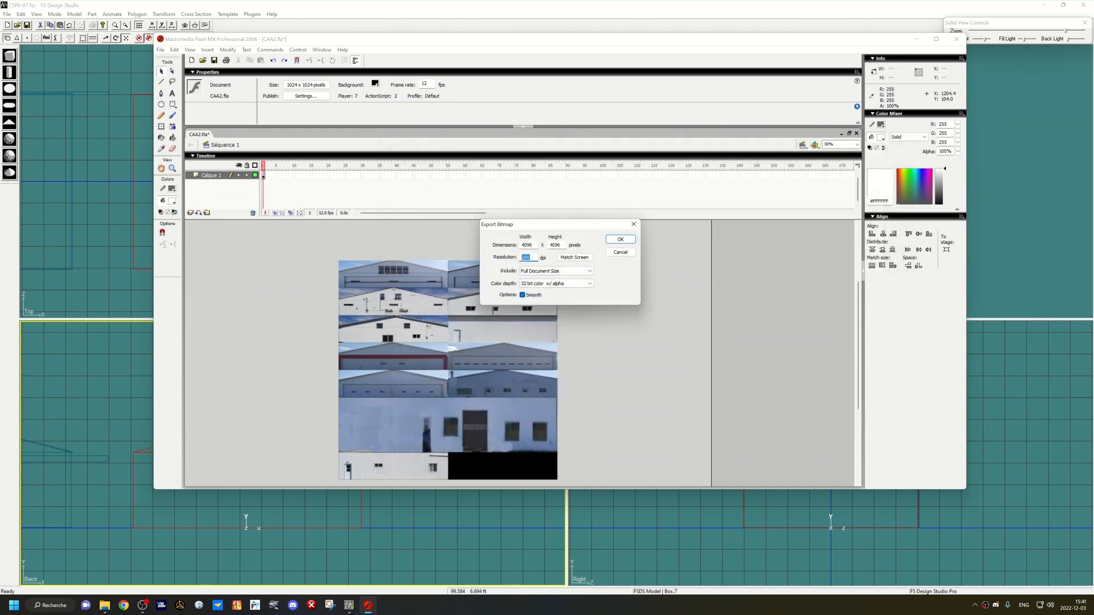
type("72")
key("Return")
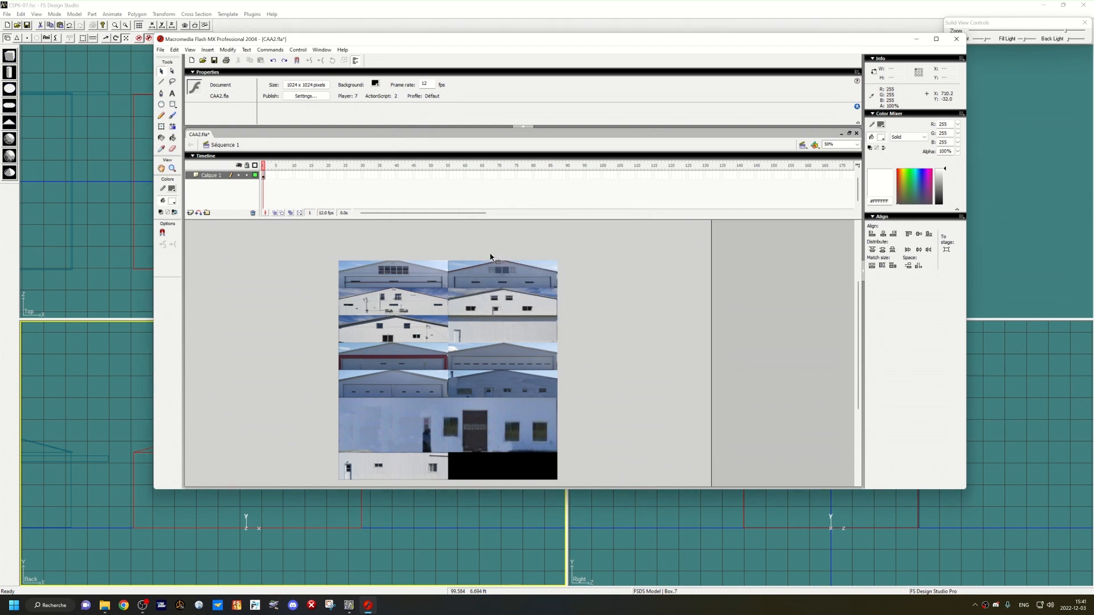
Step: Switch back to FS Design Studio and add murs.bmp to the texture list while assigning the hangar part's front texture
left_click(996, 114)
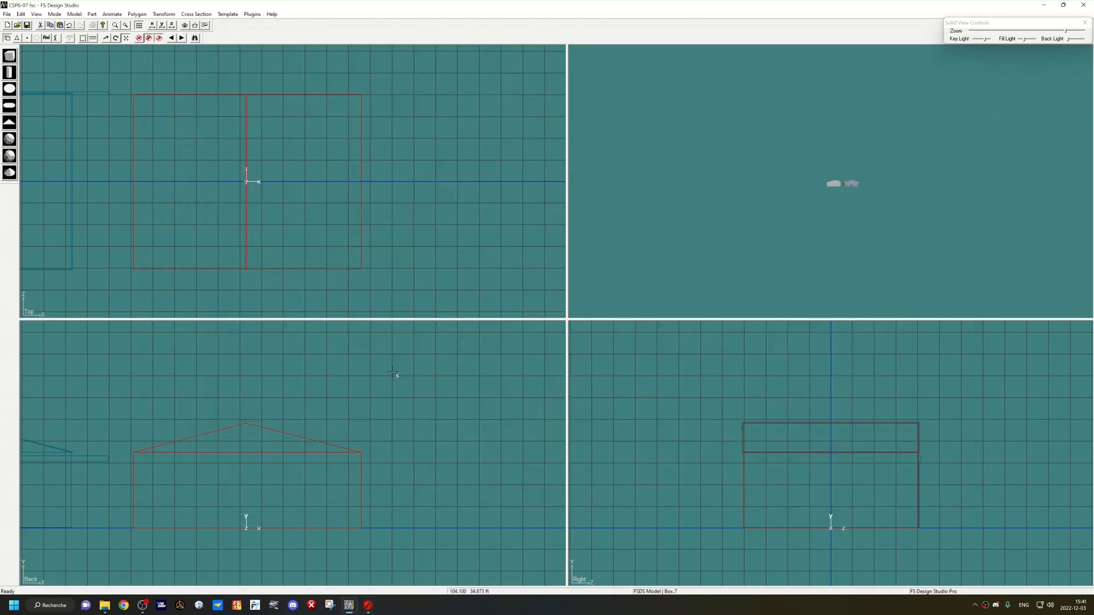
right_click(370, 348)
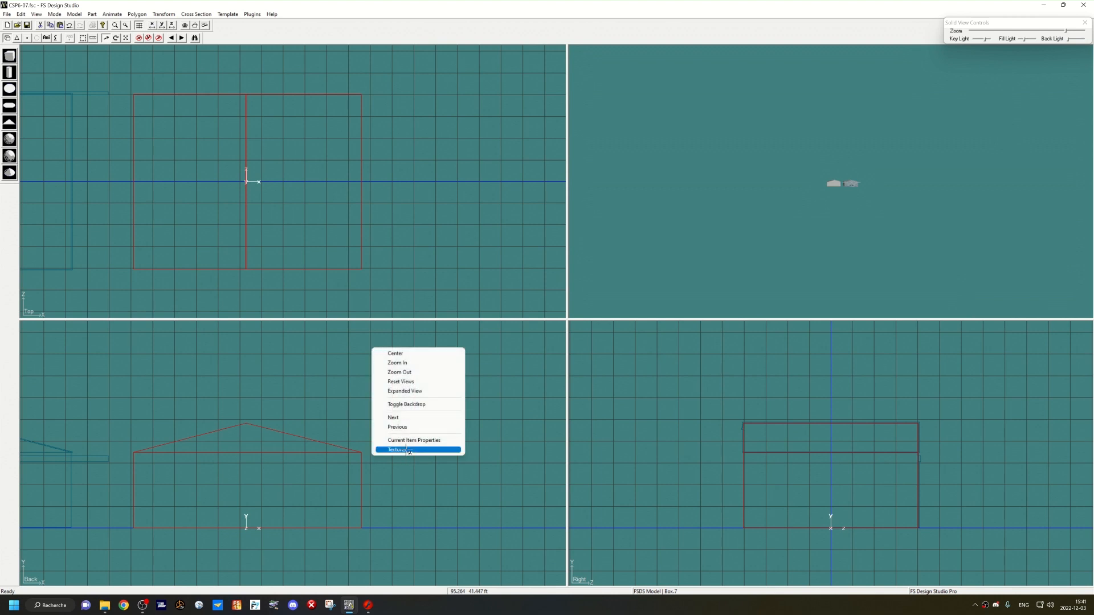
left_click(408, 450)
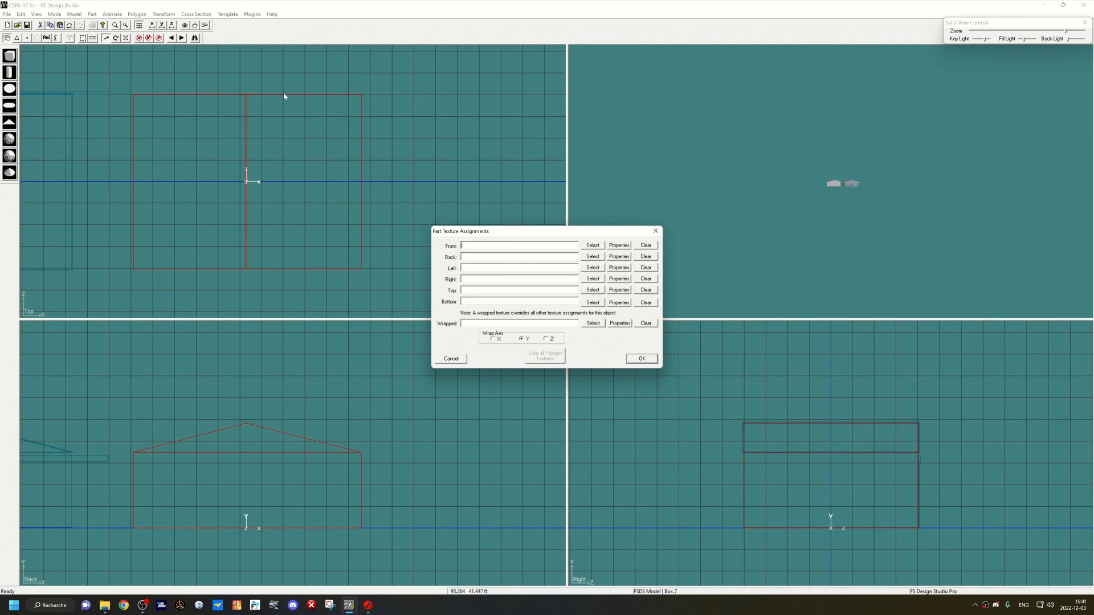
left_click(593, 246)
left_click(598, 260)
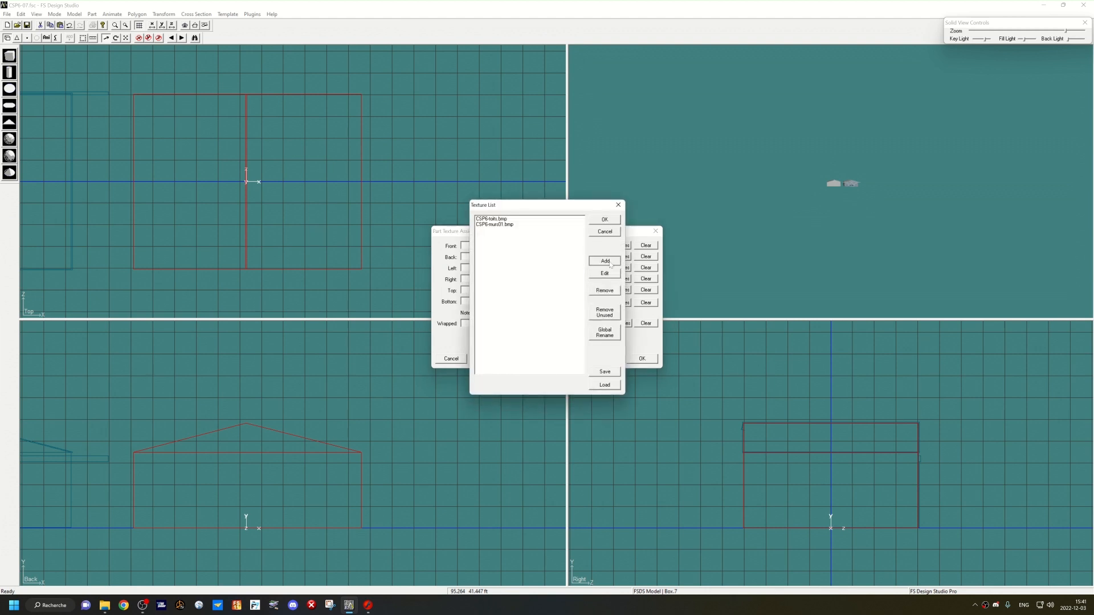
left_click(630, 259)
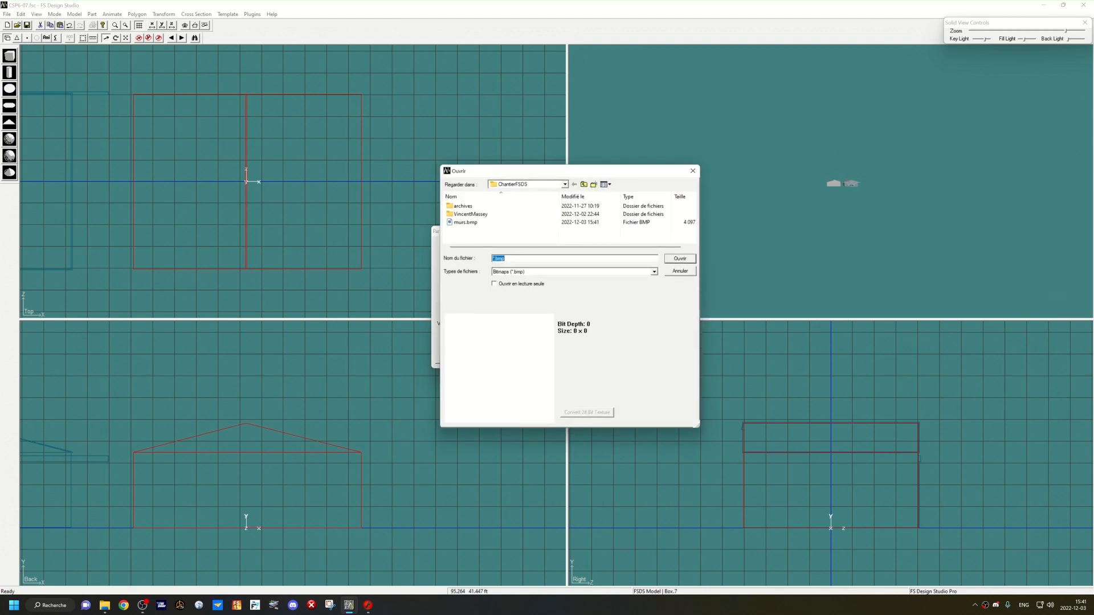
double_click(464, 223)
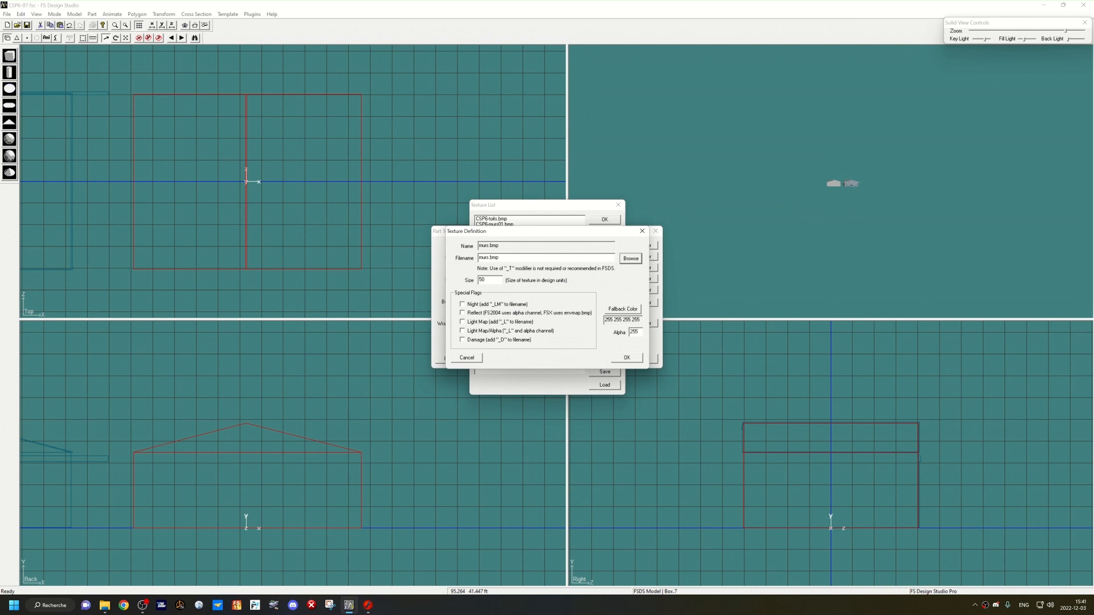
left_click(629, 359)
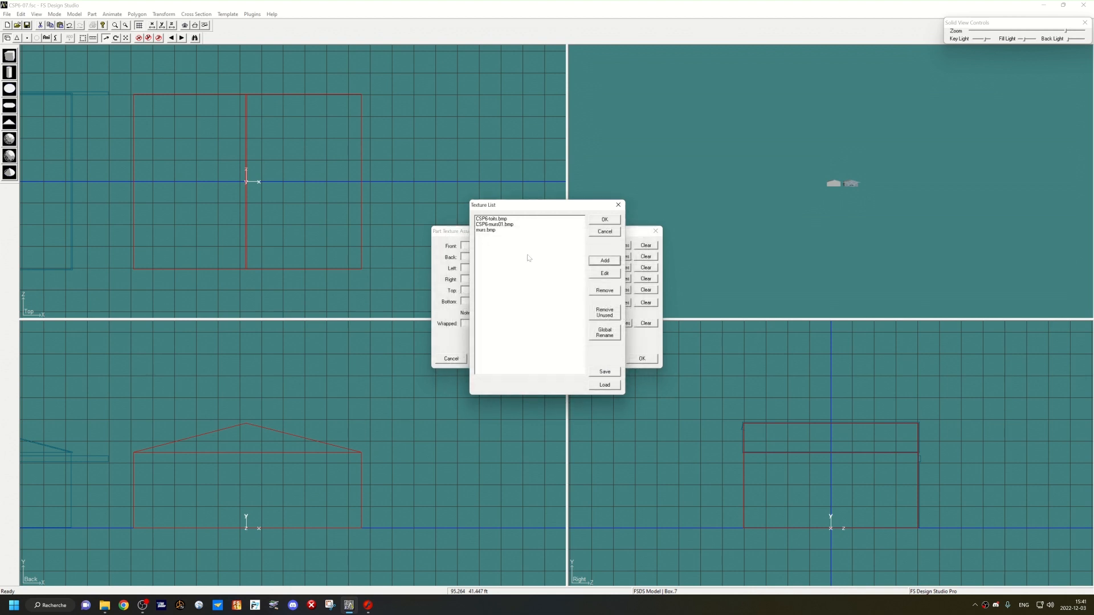
Step: Assign murs.bmp to the front, cropped to the blue hangar facade with Y crop 511 and X size 509
double_click(492, 233)
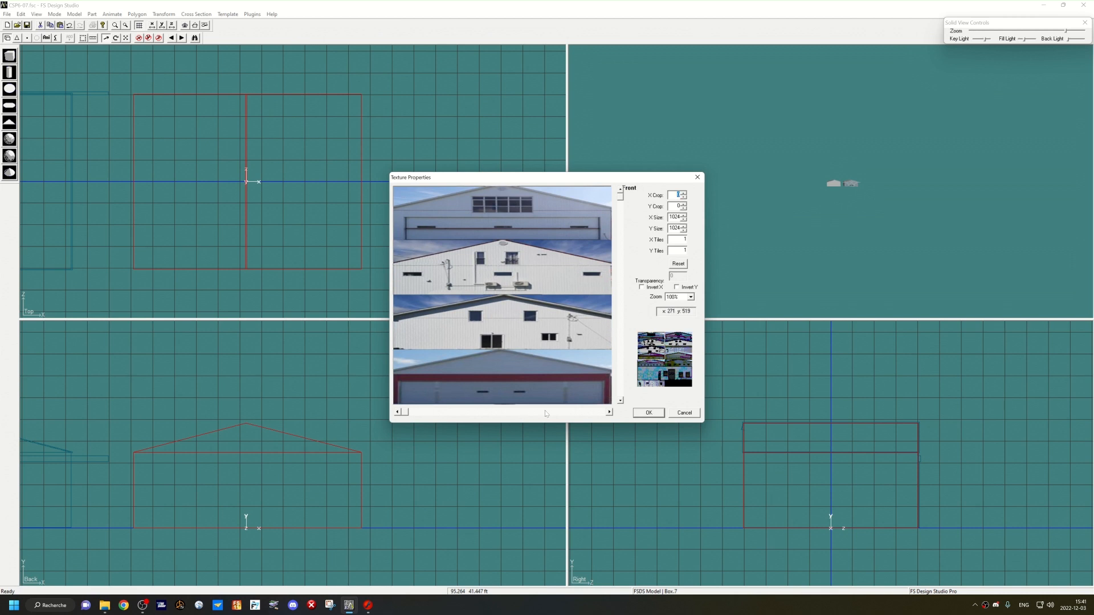
left_click_drag(617, 196, 634, 289)
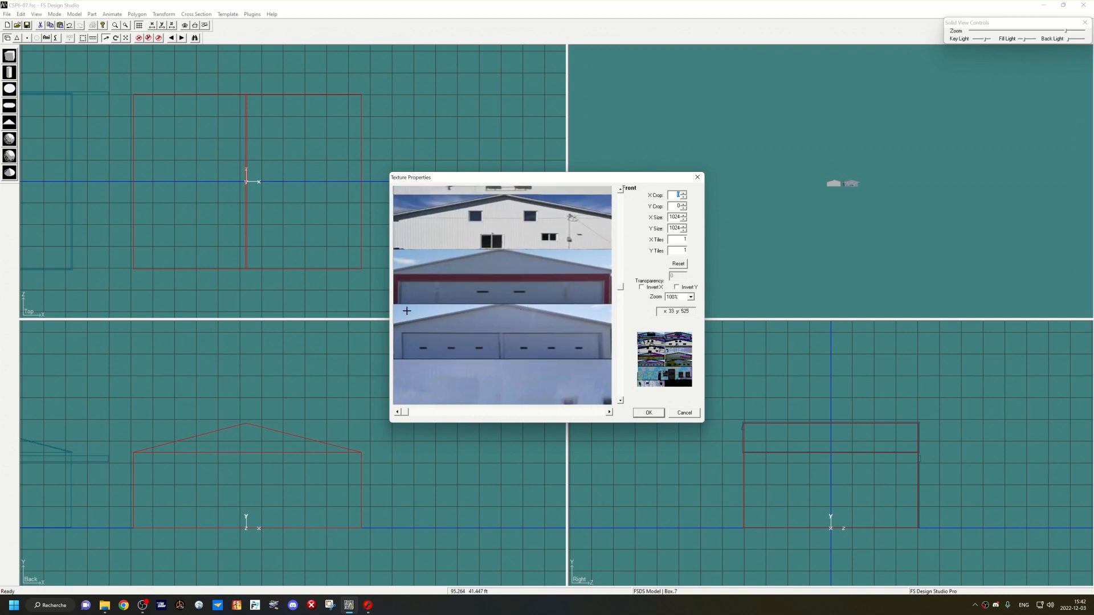
left_click_drag(392, 304, 609, 360)
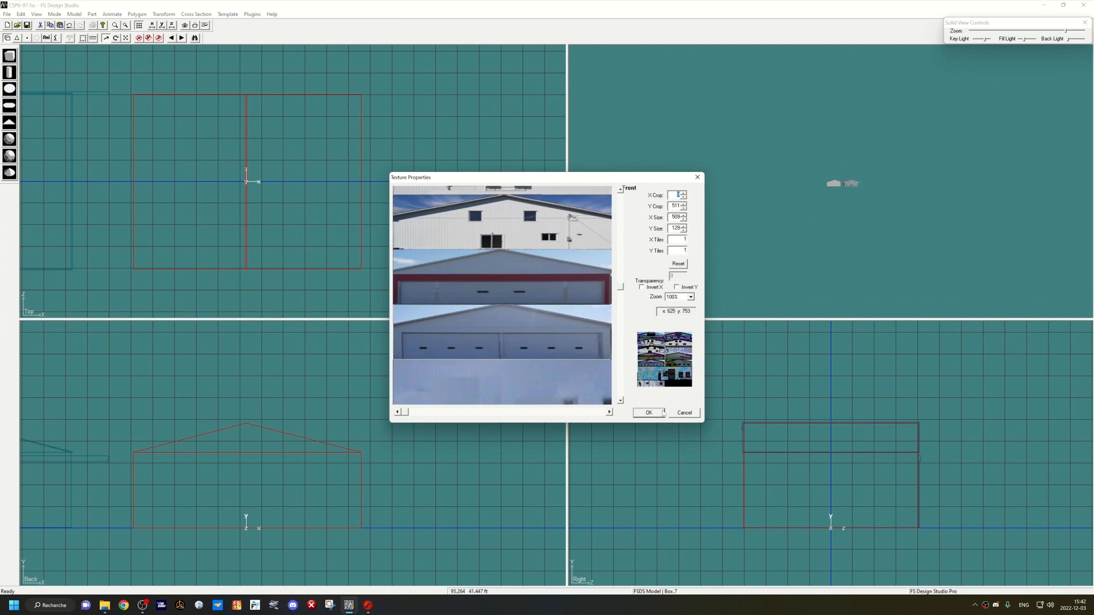
left_click(649, 413)
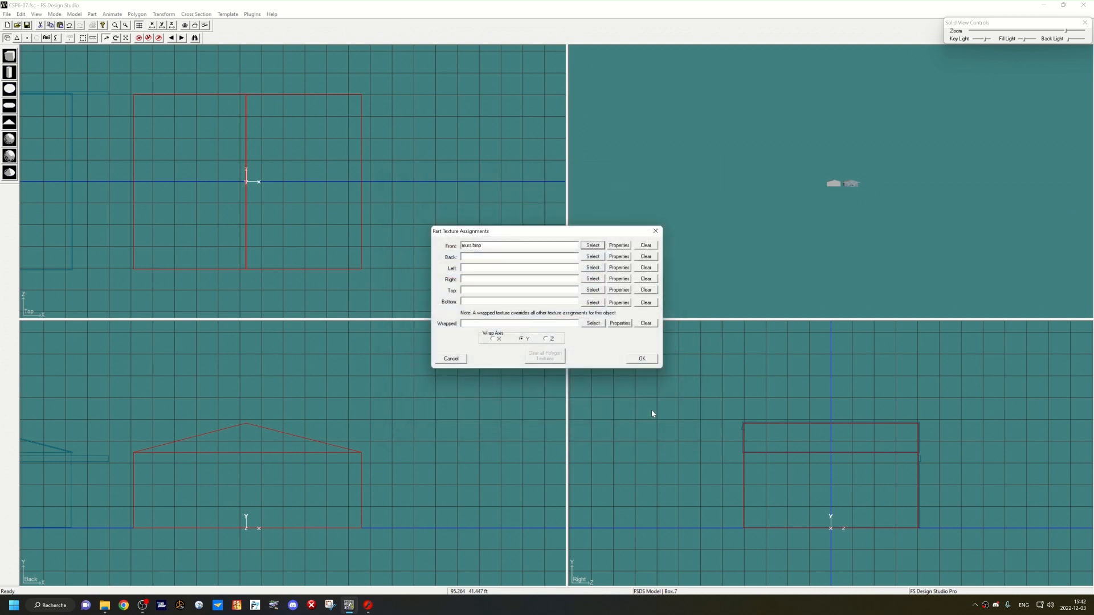
left_click(646, 363)
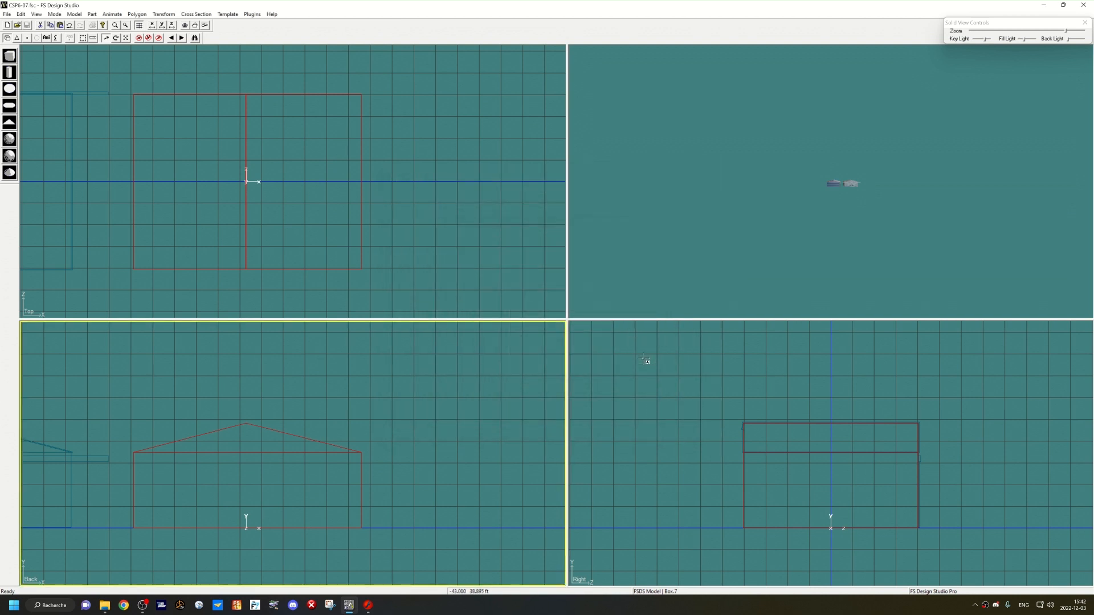
Step: Re-crop the front texture on the blue hangar facade, leaving out the strip of sky at its upper edge
scroll(839, 174, "up", 8)
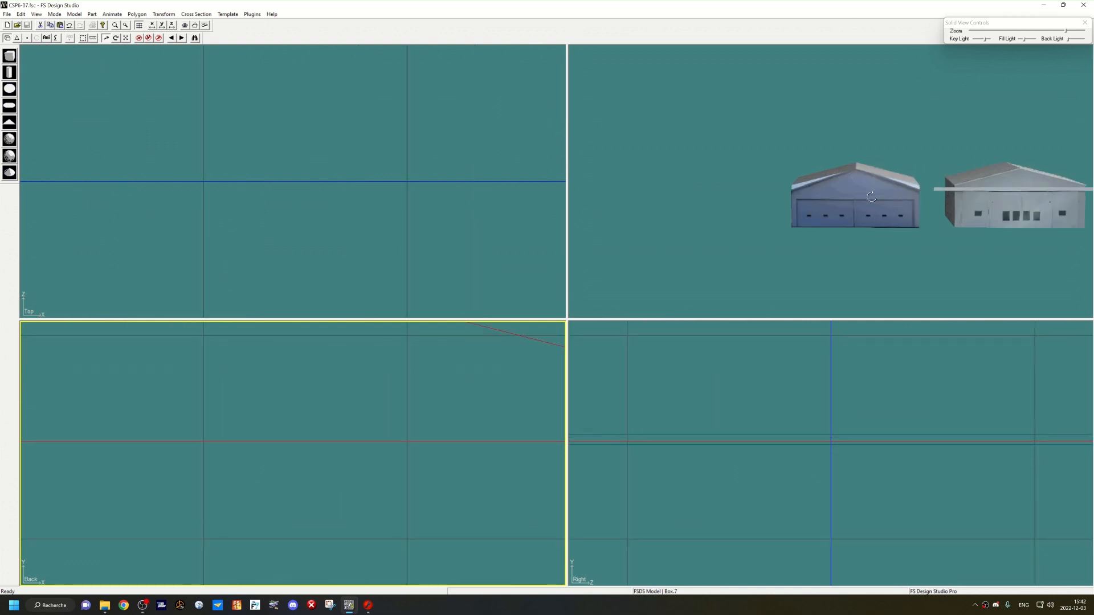
mouse_move(957, 206)
left_mouse_down()
mouse_move(822, 213)
mouse_move(962, 215)
left_mouse_up()
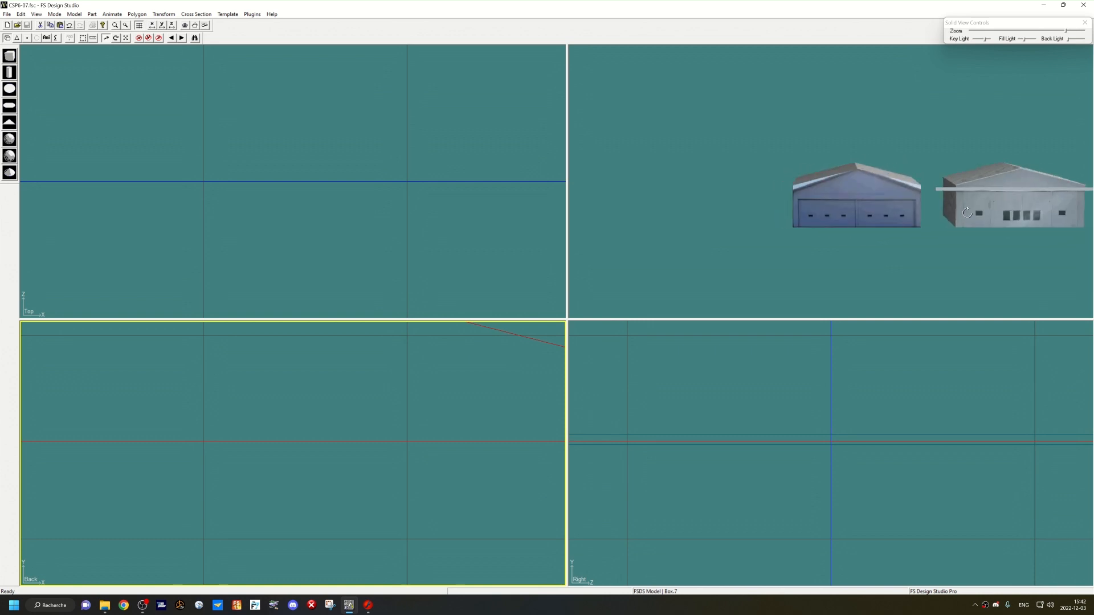
right_click(330, 344)
left_click(370, 445)
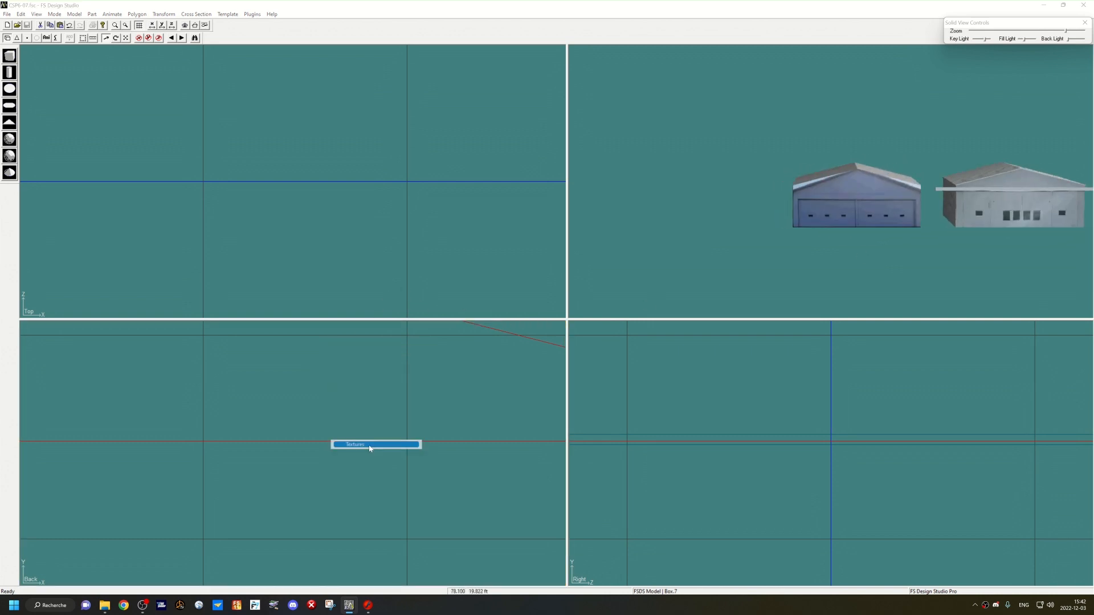
left_click(617, 246)
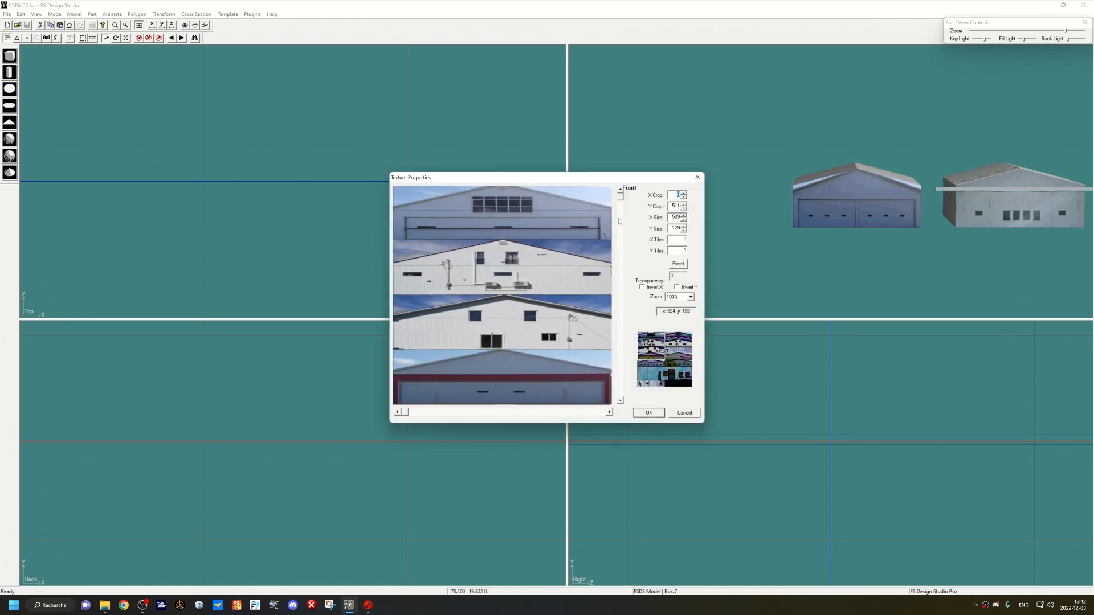
left_click_drag(621, 200, 642, 399)
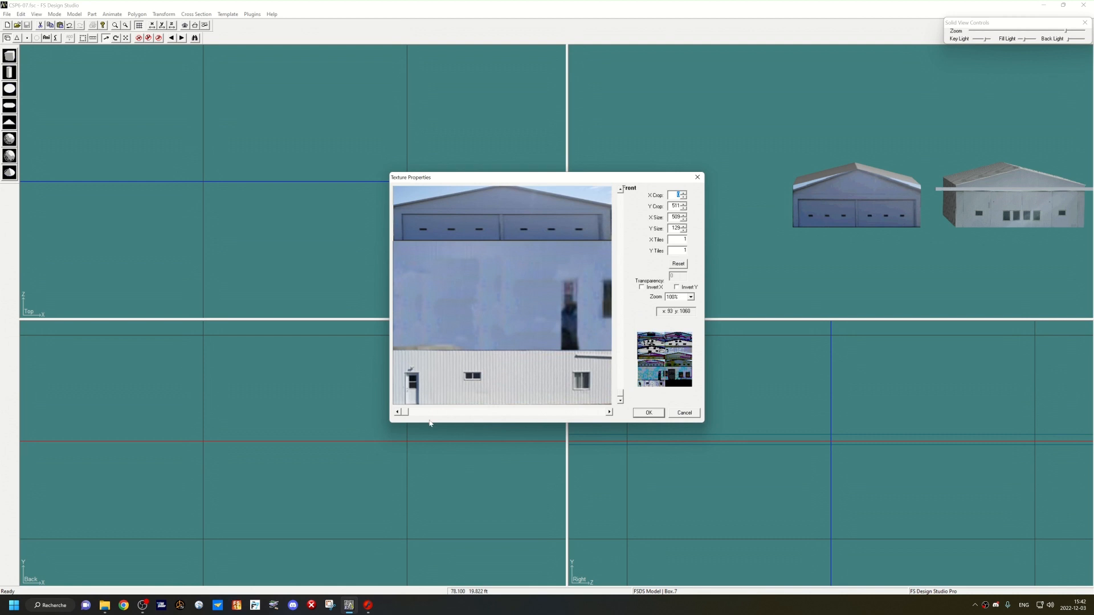
left_click_drag(402, 414, 648, 198)
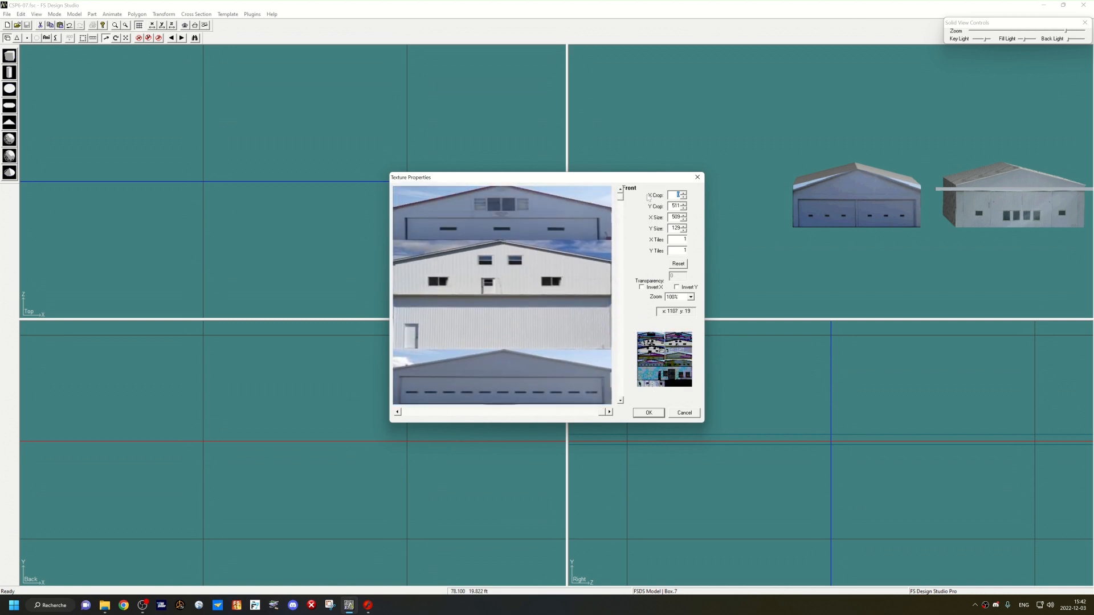
left_click_drag(603, 413, 397, 419)
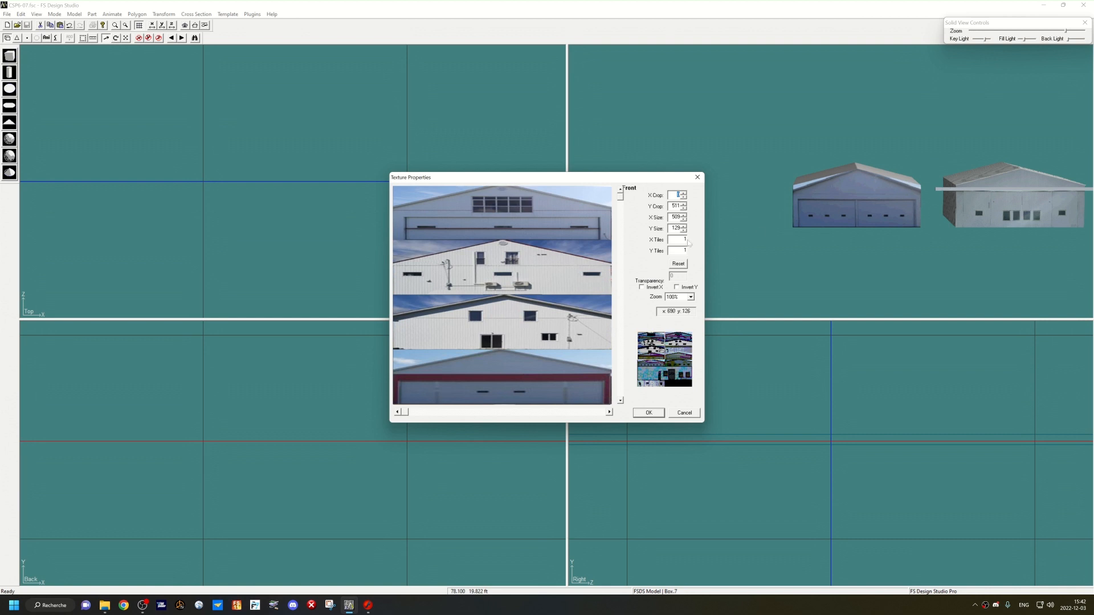
left_click_drag(621, 198, 622, 285)
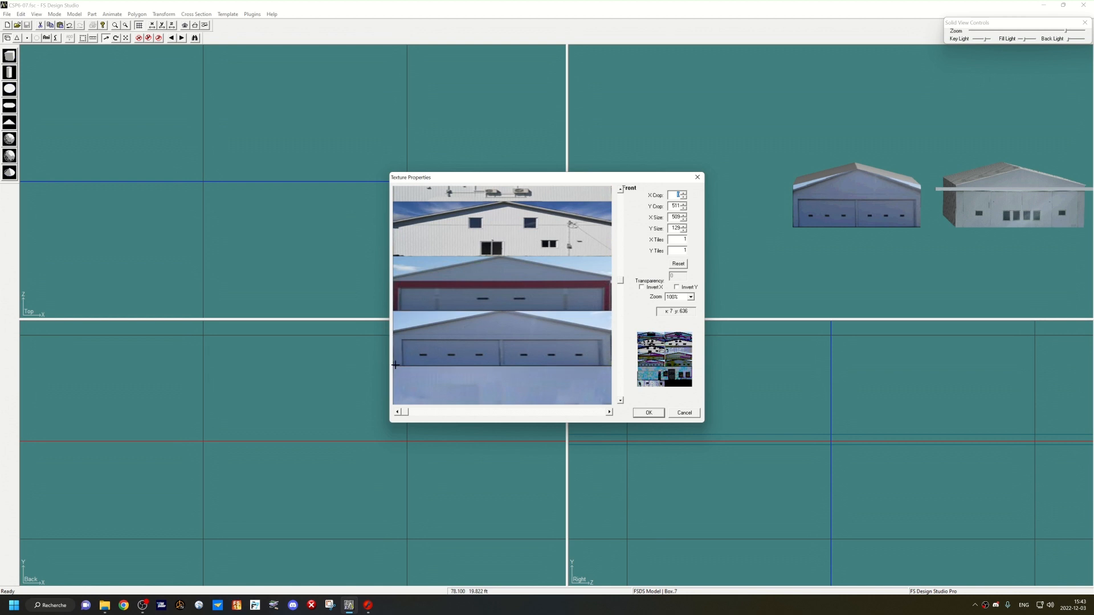
left_click_drag(392, 365, 609, 319)
left_click(648, 413)
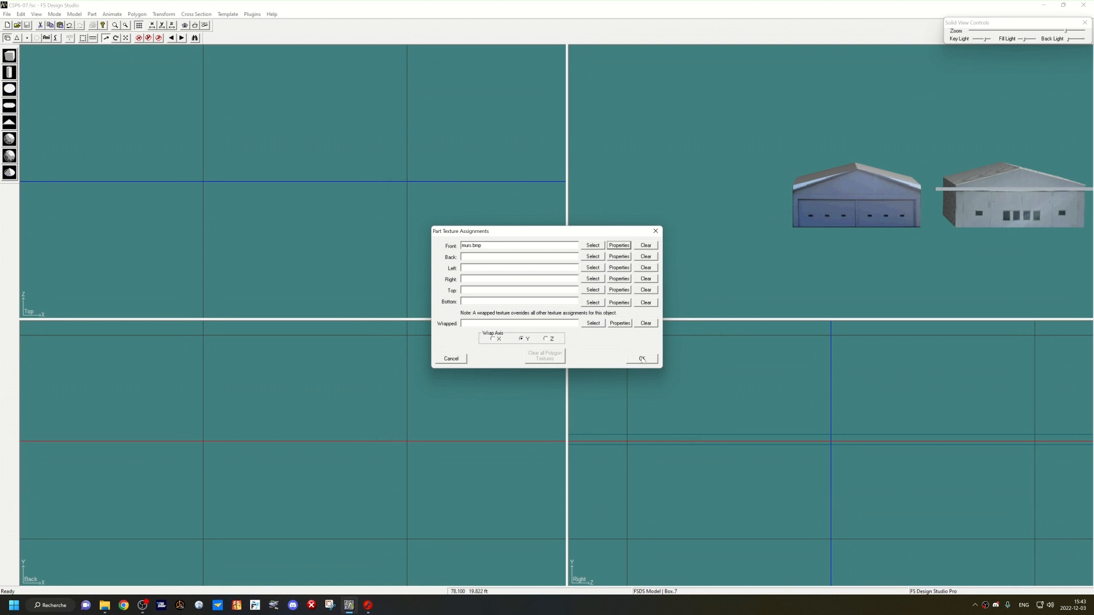
left_click(641, 359)
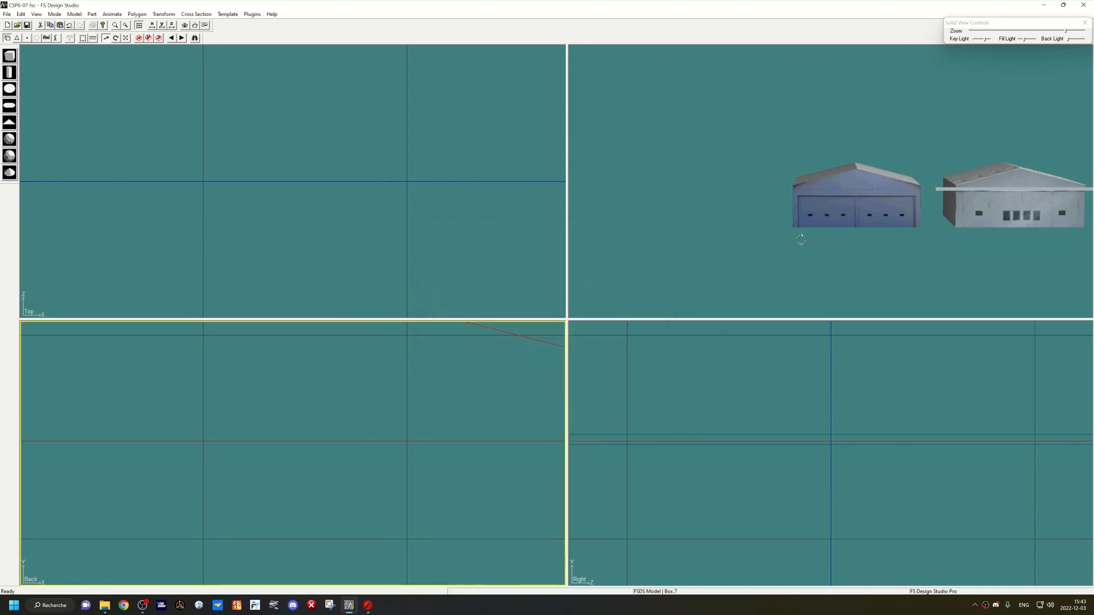
Step: Compare the textured front with the finished hangar and examine that hangar's roof covering and overhang in 3D
mouse_move(837, 247)
left_mouse_down()
mouse_move(852, 247)
mouse_move(831, 253)
left_mouse_up()
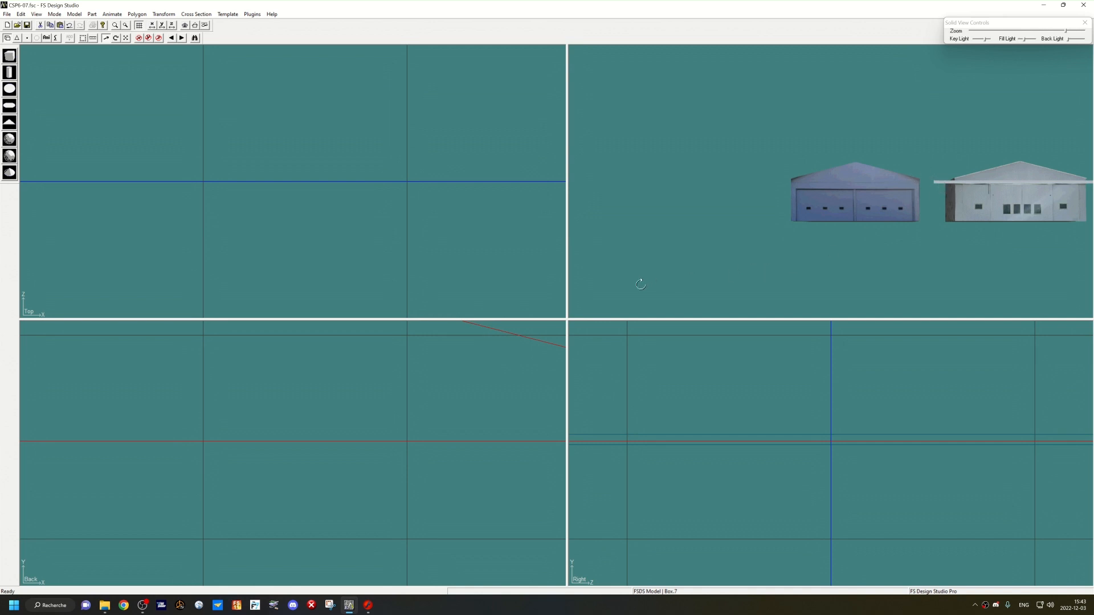
scroll(426, 389, "down", 5)
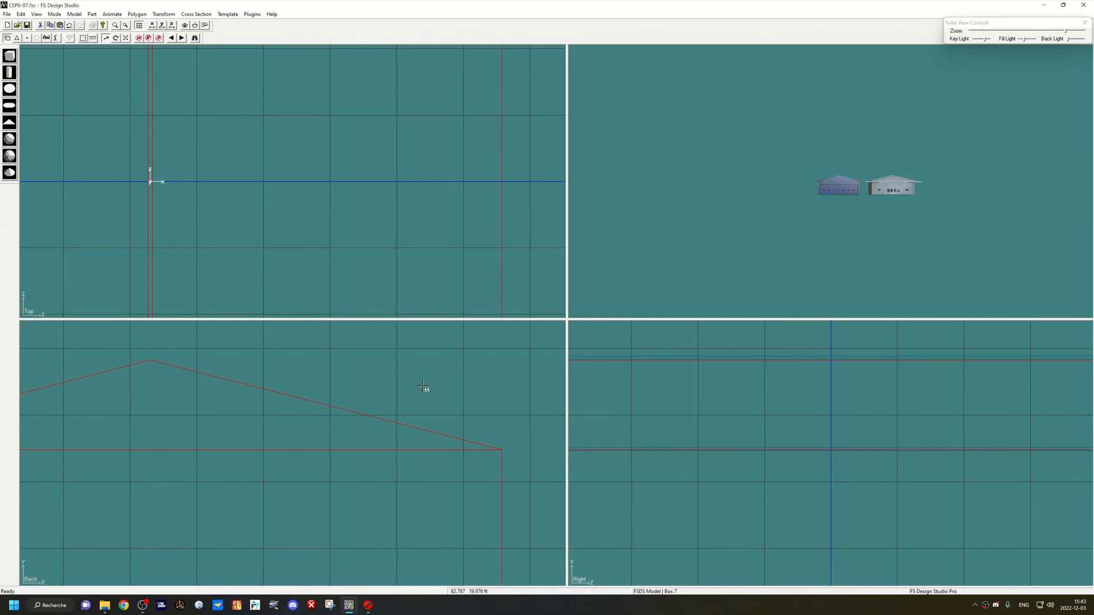
right_click(53, 448)
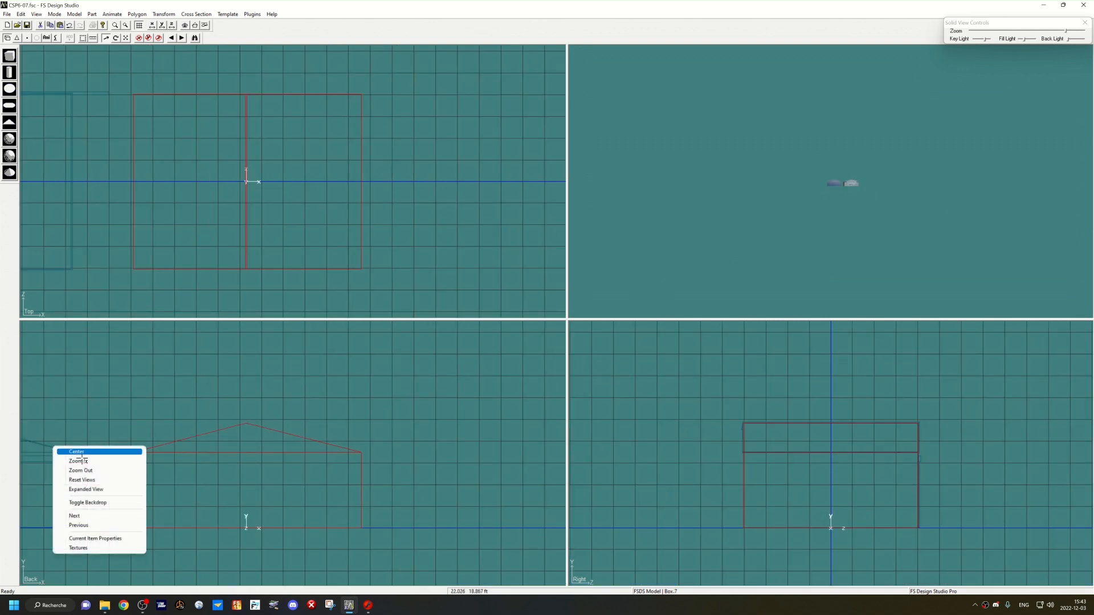
left_click(74, 451)
scroll(777, 208, "up", 10)
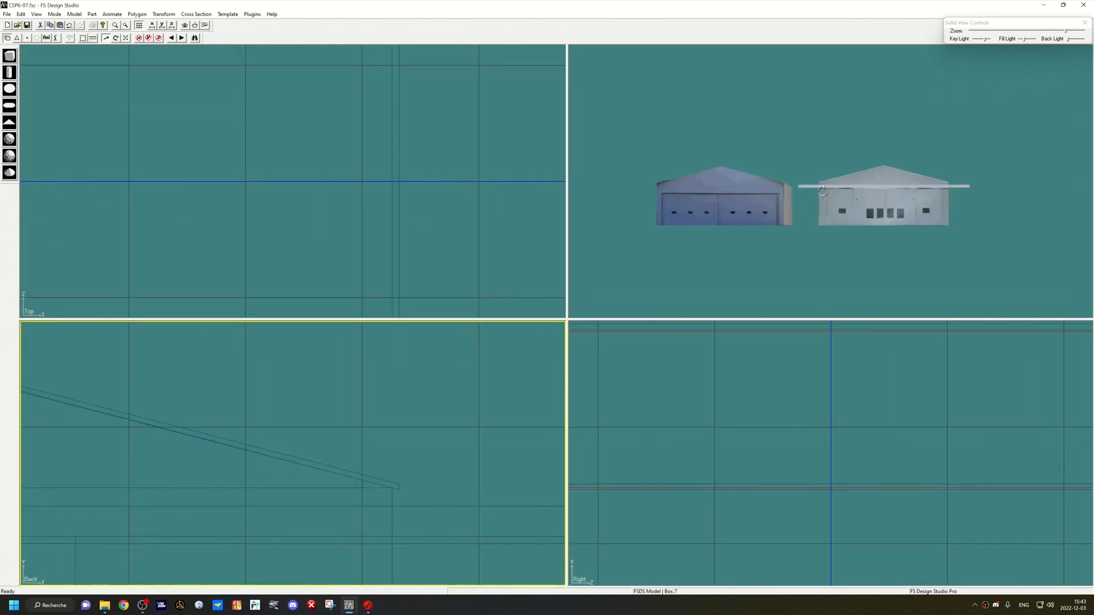
left_click_drag(832, 177, 864, 200)
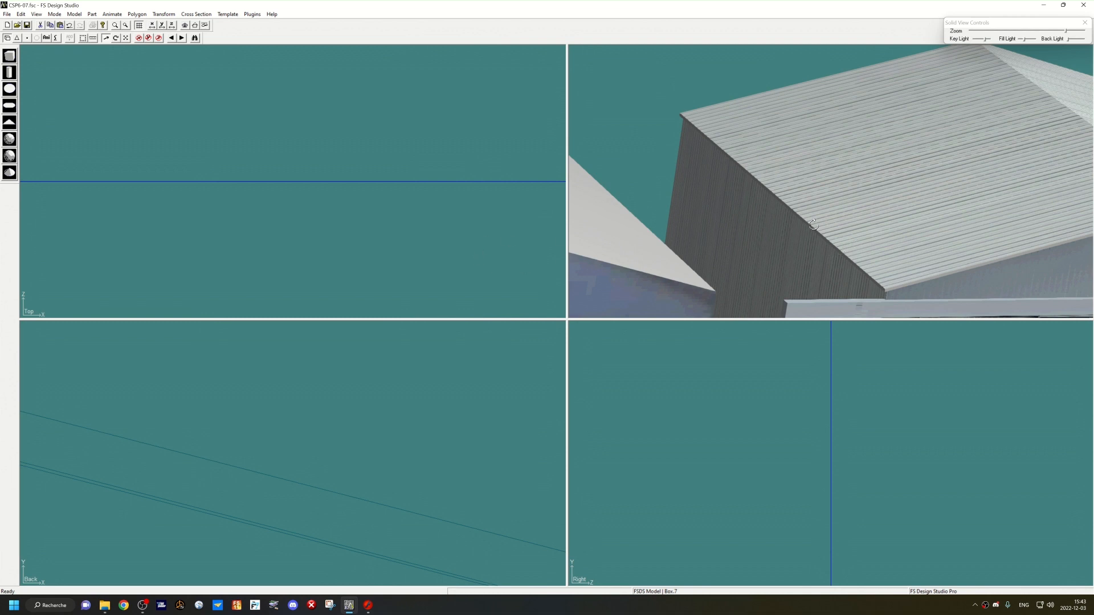
scroll(397, 239, "down", 5)
scroll(393, 237, "down", 8)
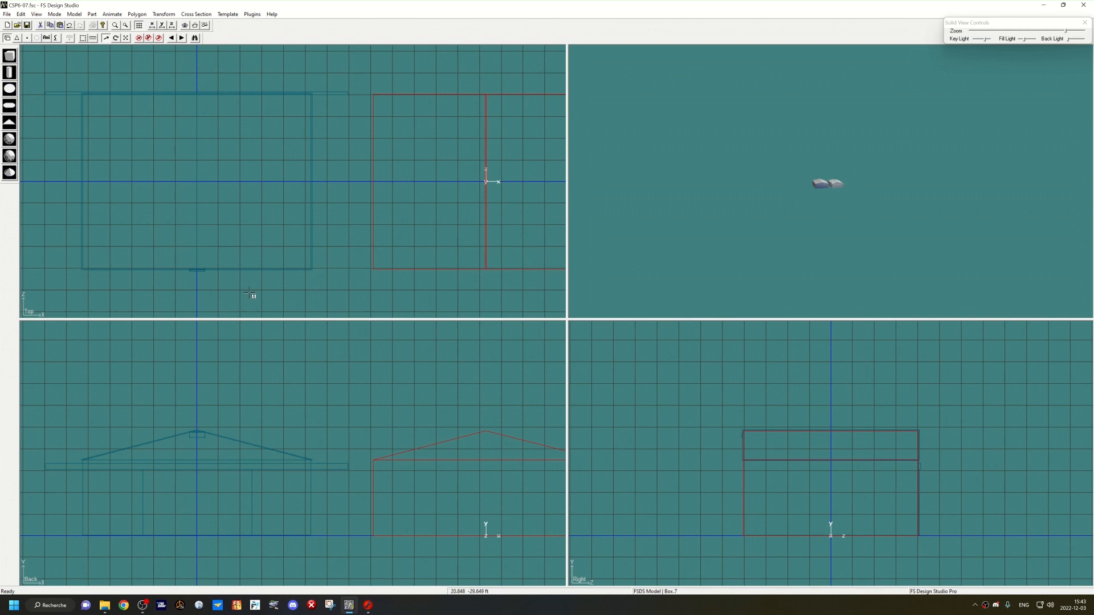
Step: Create a 20 × 20 × 20 box with its origin at the bottom and move it to the new hangar's eave height
left_click(10, 56)
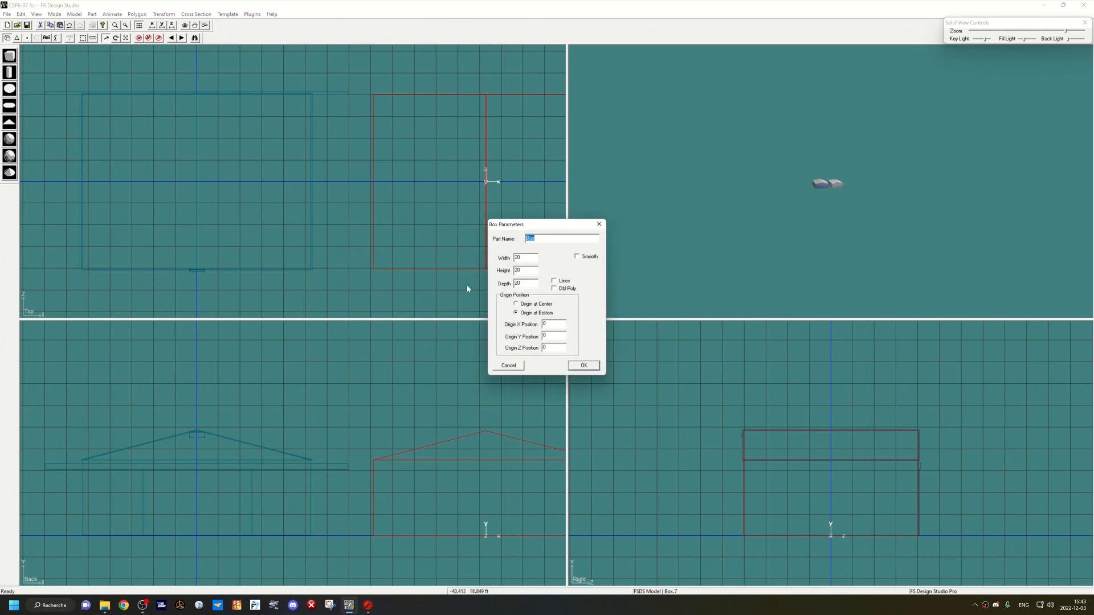
left_click(578, 368)
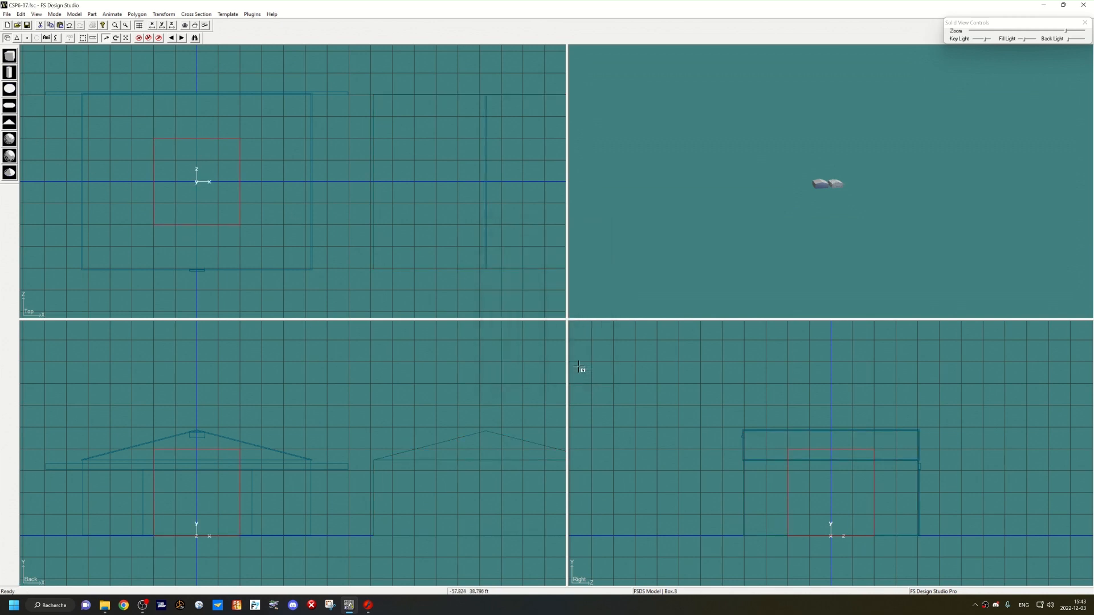
left_click_drag(300, 506, 520, 432)
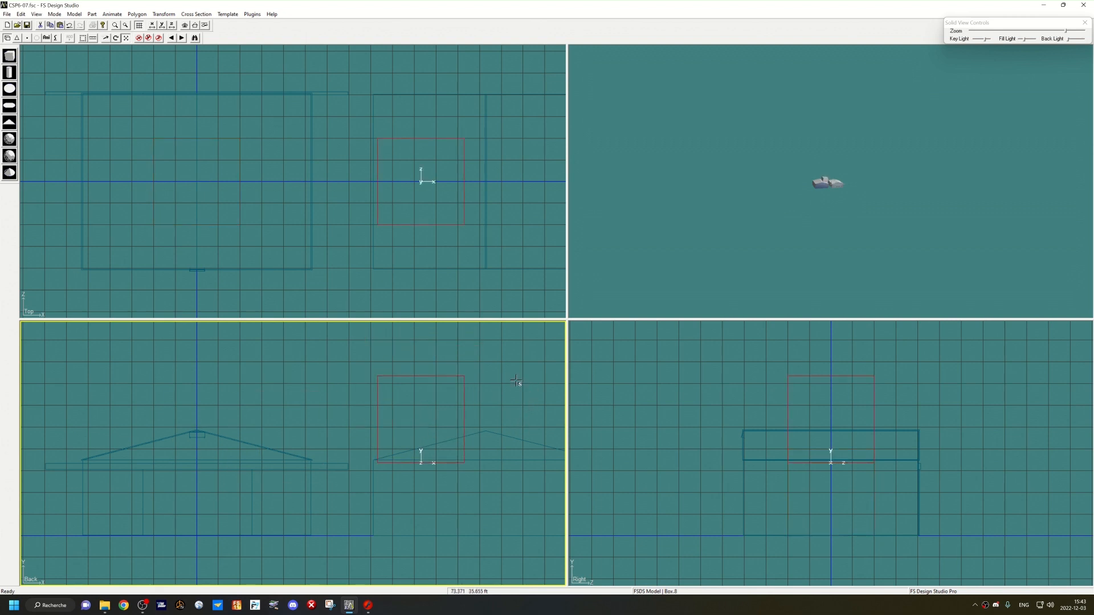
Step: Flatten the box vertically into a thin slab and align its edge with the new hangar's ridge, slightly past the -Z wall
left_click(141, 38)
left_click(159, 38)
left_click_drag(472, 364, 427, 397)
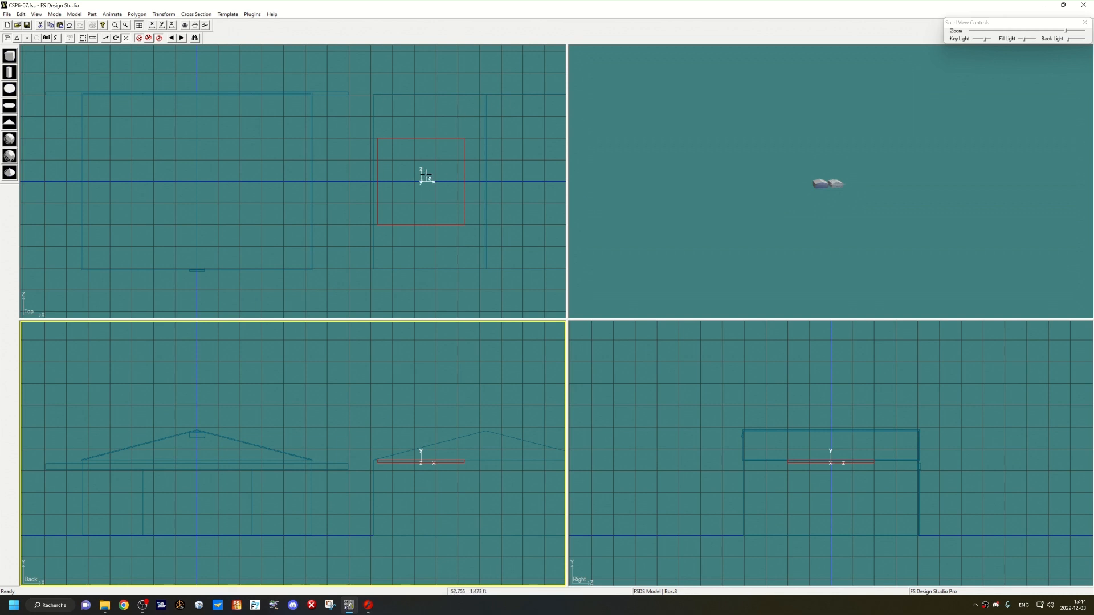
left_click_drag(442, 159, 462, 205)
Step: Move the slab's outer points, on the side facing the finished hangar, outward until they overhang the new hangar's side wall
key("F4")
left_click_drag(383, 156, 420, 281, "shift")
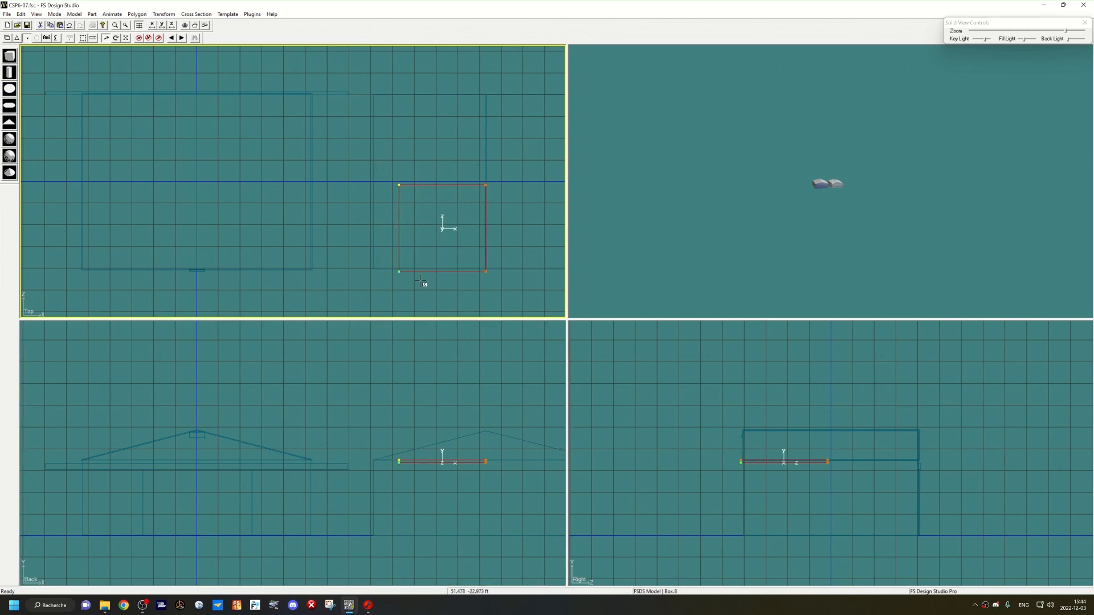
key("Left")
key("Left")
key("Left")
key("Left")
key("Left")
key("Left")
key("Left")
key("Left")
key("Left")
key("Left")
key("Left")
key("Left")
key("Left")
key("Left")
key("Left")
key("Left")
key("Left")
key("Left")
key("Left")
key("Left")
key("Left")
key("Left")
key("Left")
key("Left")
key("Left")
key("Left")
key("Left")
key("Left")
key("Left")
key("Left")
key("Left")
key("Left")
key("Left")
key("Left")
key("Left")
key("Left")
key("Left")
key("Left")
key("Left")
key("Left")
Step: Move the slab's +Z end points lengthwise along the building to just beyond the new hangar's +Z wall
left_click_drag(498, 172, 342, 207, "shift")
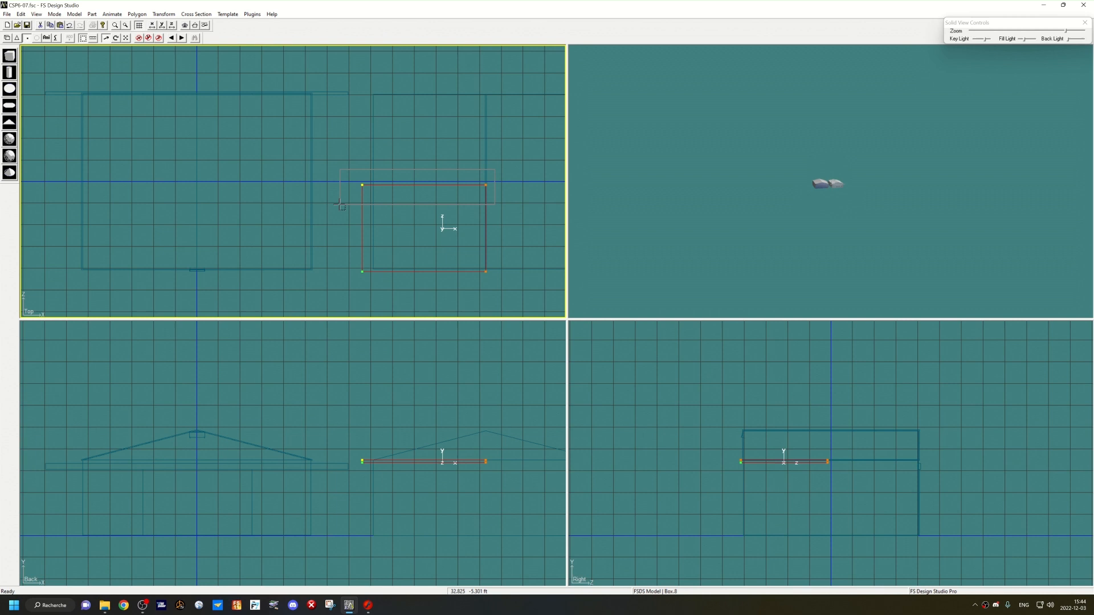
left_click(139, 38)
left_click_drag(342, 184, 333, 87)
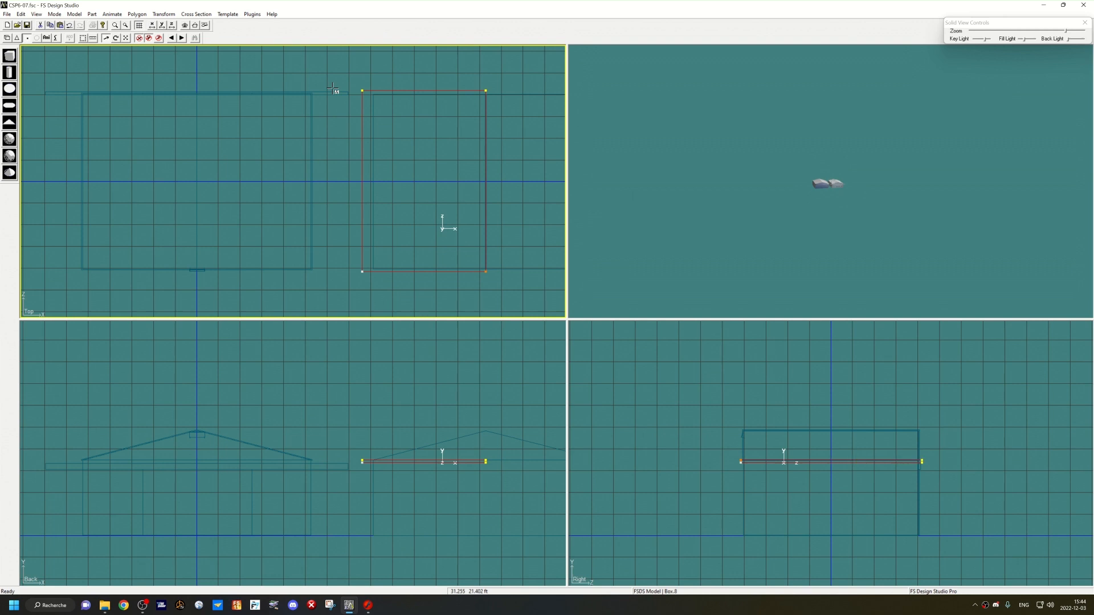
Step: Raise the slab's ridge-side points to the new hangar's peak so the slab follows the roof slope
left_click(417, 385)
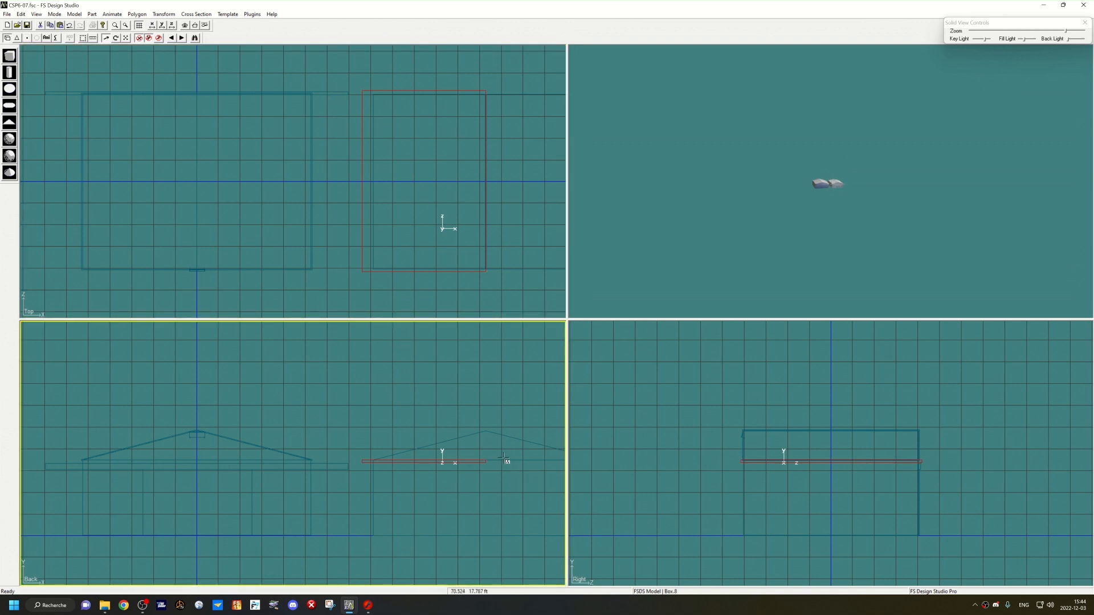
key("Up")
key("Up")
key("Up")
key("Up")
key("Up")
key("Up")
key("Up")
key("Up")
key("Up")
key("Up")
key("Up")
key("Up")
key("Up")
key("Up")
key("Up")
key("Up")
key("Up")
key("Up")
key("Up")
key("Up")
key("Up")
key("Up")
key("Up")
key("Up")
key("Up")
key("Up")
key("Up")
key("Up")
key("Up")
key("Up")
key("Up")
key("Up")
key("Up")
key("Up")
key("Up")
key("Up")
key("Up")
key("Up")
key("Up")
key("Up")
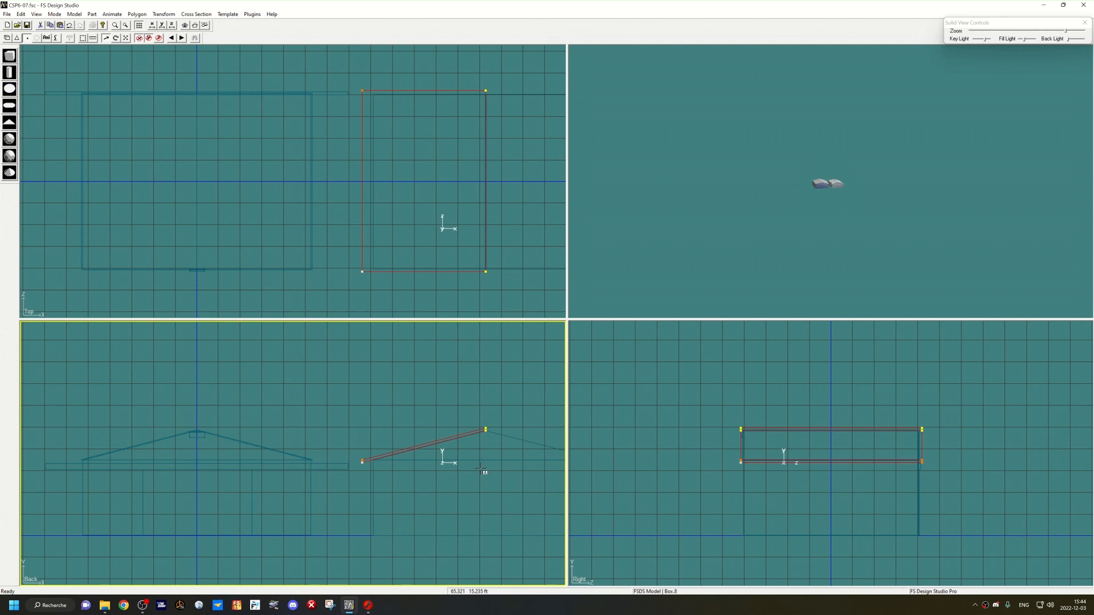
Step: Lower the whole sloped slab slightly onto the new hangar's roof and check its fit in the 3D view
key("F2")
key("Down")
key("Down")
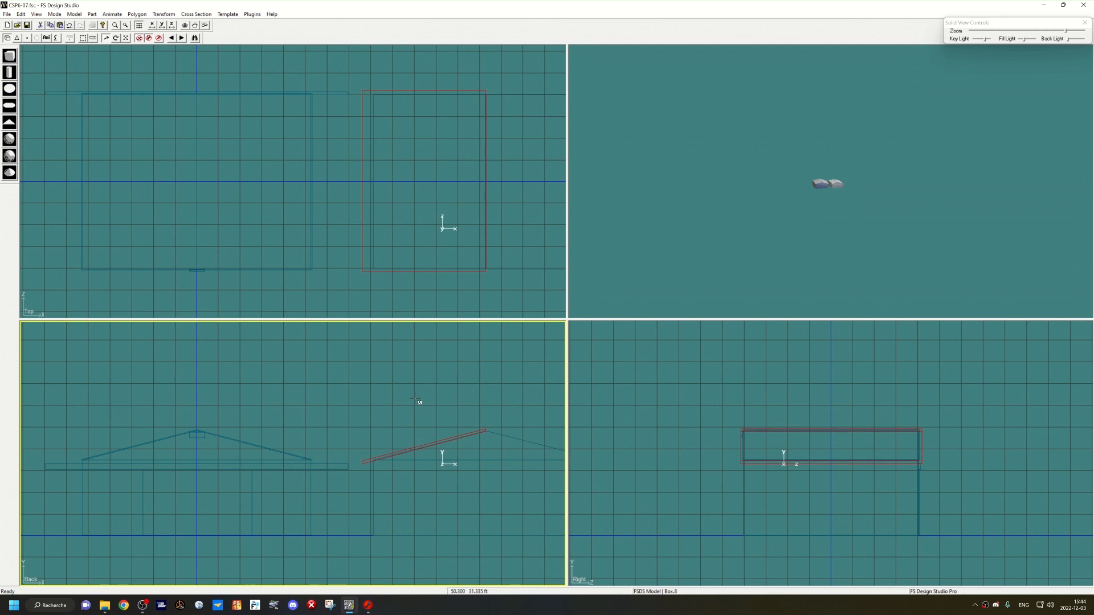
scroll(769, 201, "up", 6)
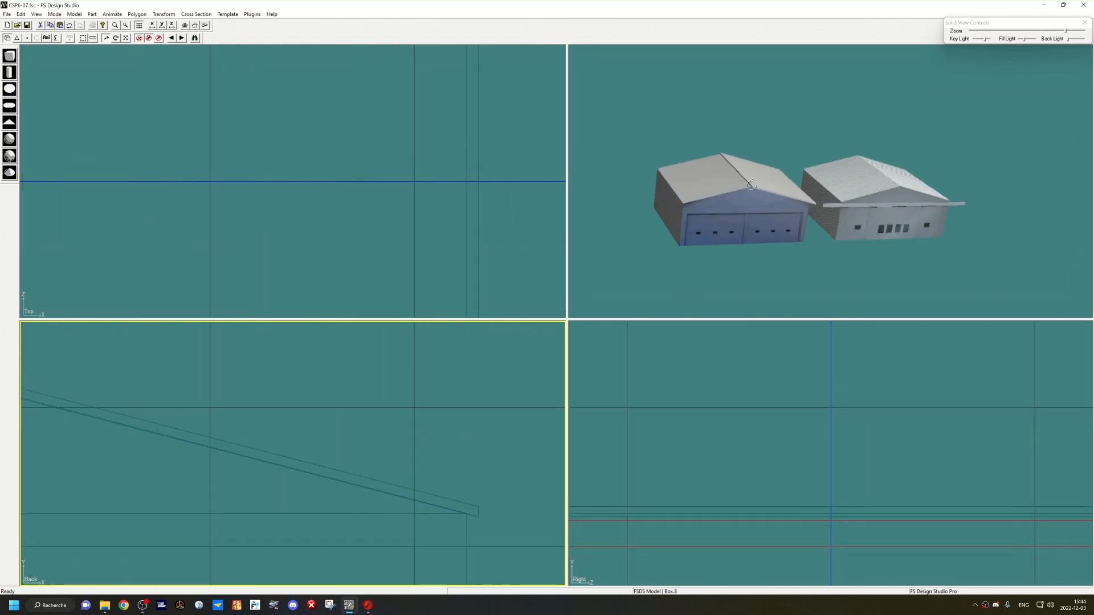
scroll(751, 184, "up", 3)
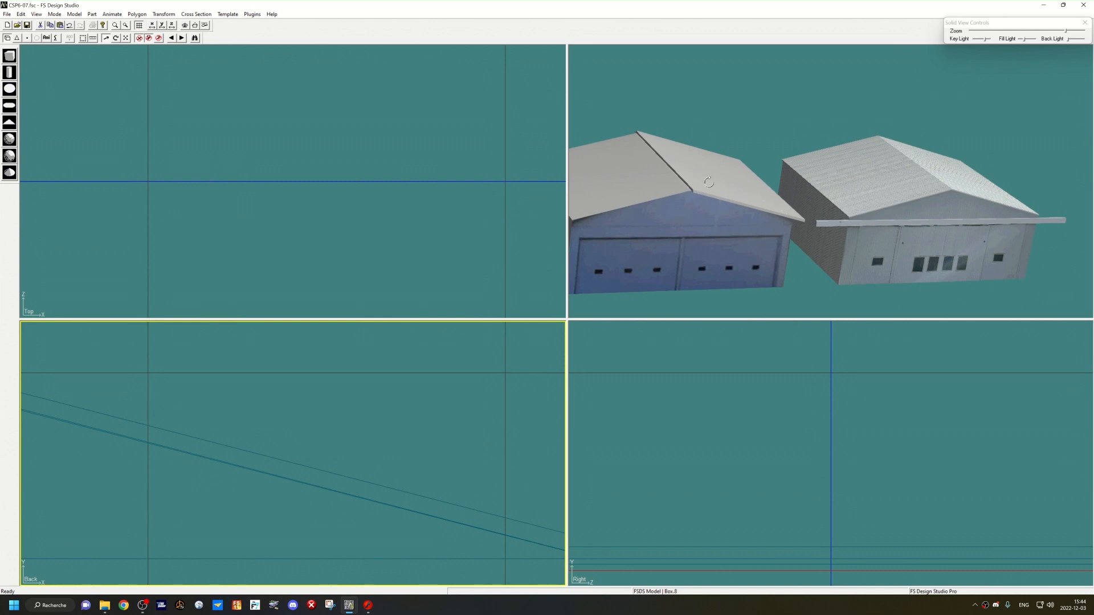
scroll(435, 364, "down", 9)
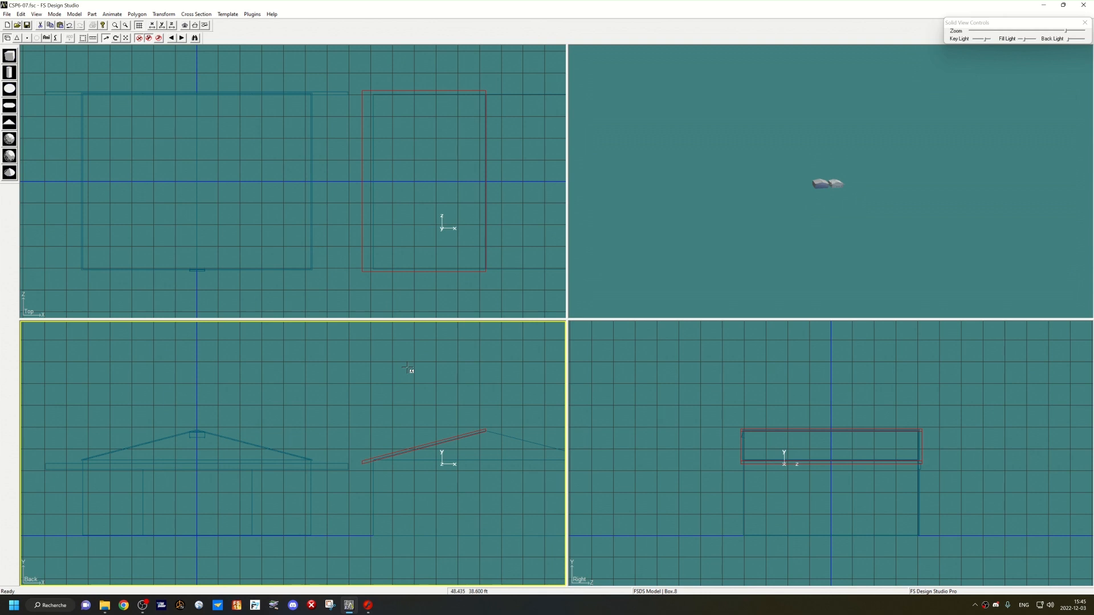
Step: Duplicate the sloped roof slab and flip the copy along X
left_click(163, 13)
mouse_move(180, 52)
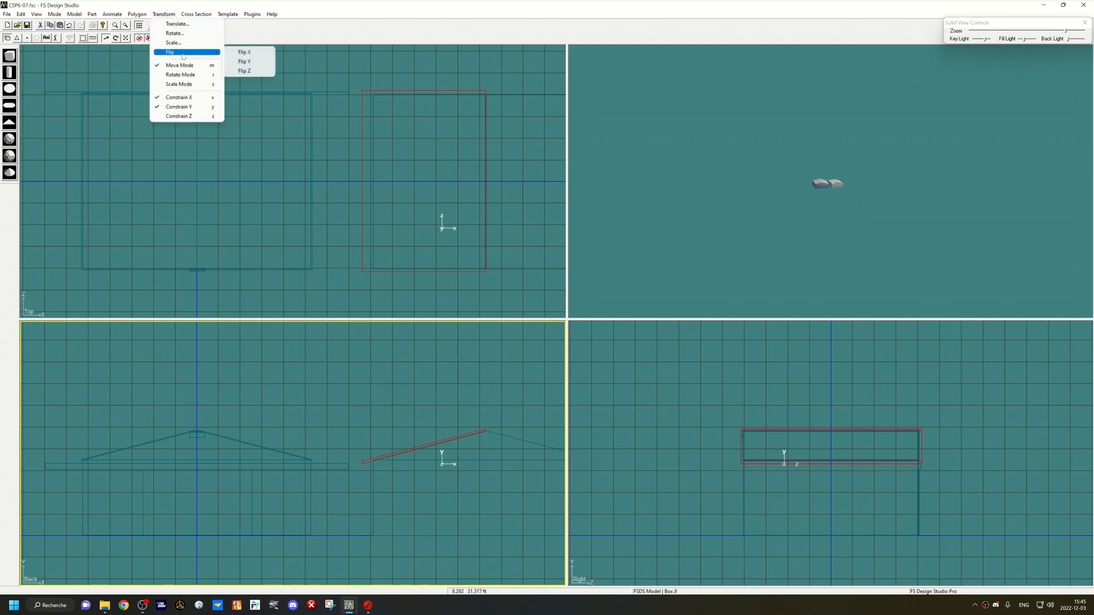
left_click(251, 53)
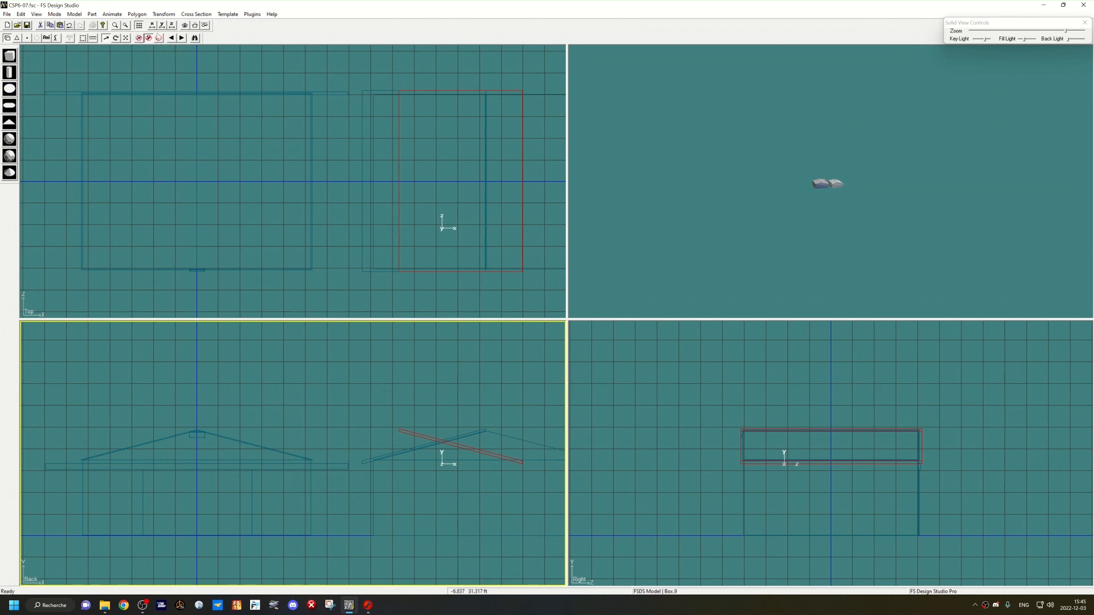
Step: Move the flipped slab onto the opposite roof slope until its upper edge meets the first slab at the ridge
left_click_drag(375, 372, 461, 379)
right_click(486, 431)
left_click(504, 437)
scroll(362, 440, "up", 2)
scroll(362, 441, "up", 5)
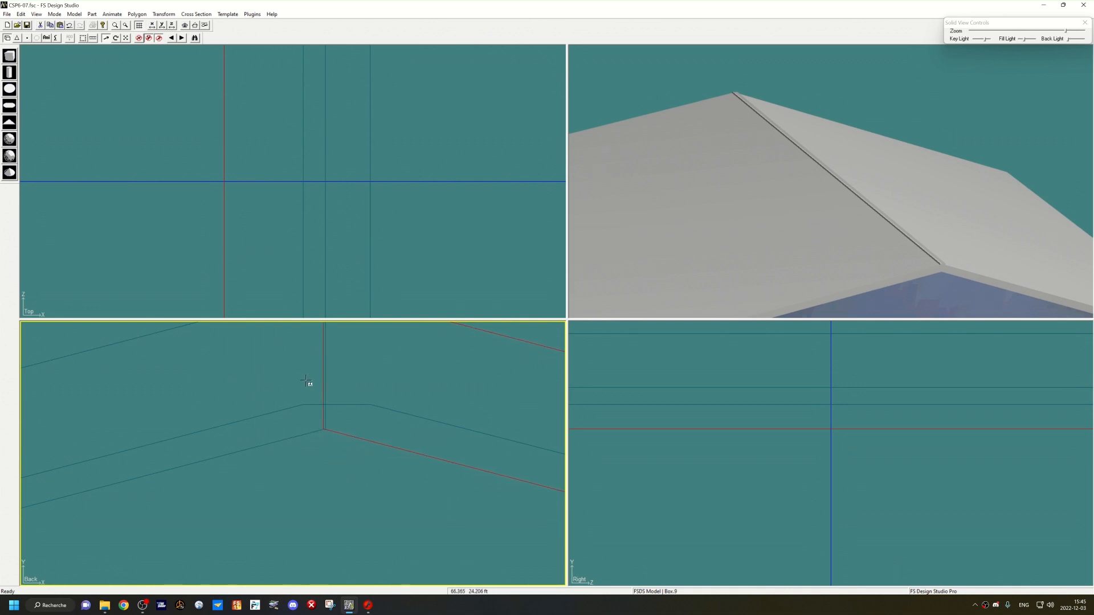
scroll(310, 383, "down", 5)
left_click_drag(809, 218, 826, 112)
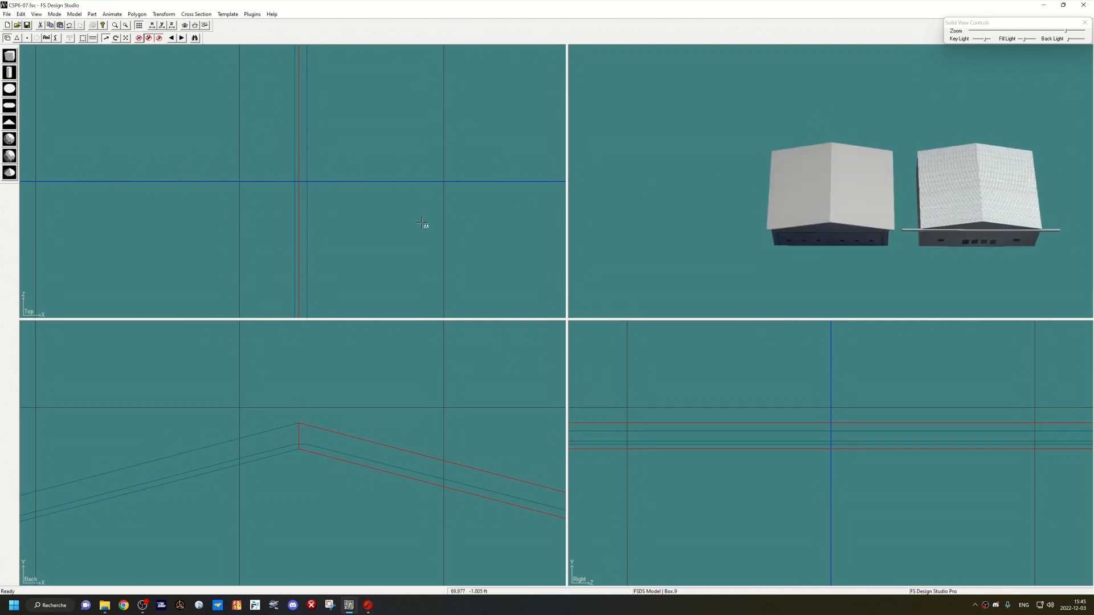
Step: Select both roof slabs of the new hangar together
scroll(369, 204, "down", 6)
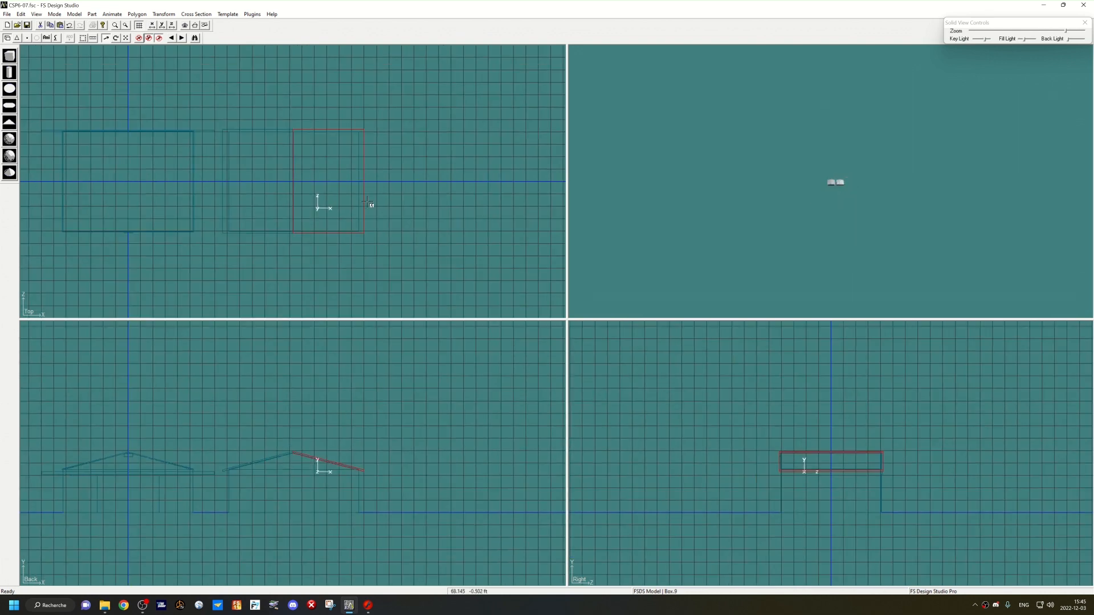
left_click(395, 251)
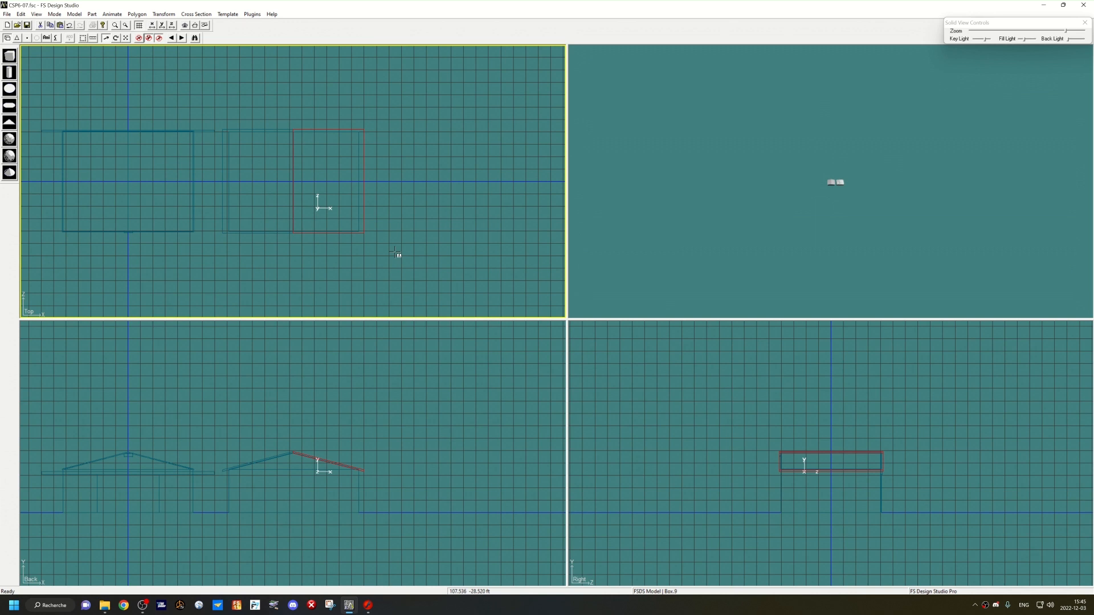
key("space")
key("Left")
key("space")
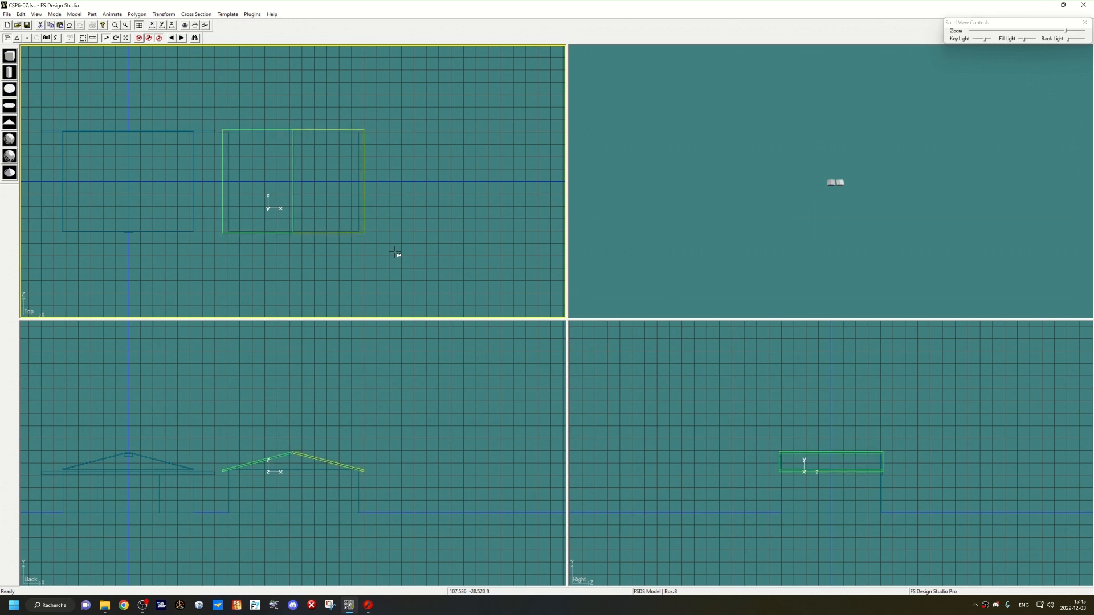
Step: Apply murs.bmp to the Top of both selected slabs, cropped to plain siding at X 605, Y 296, size 378 × 74
right_click(324, 270)
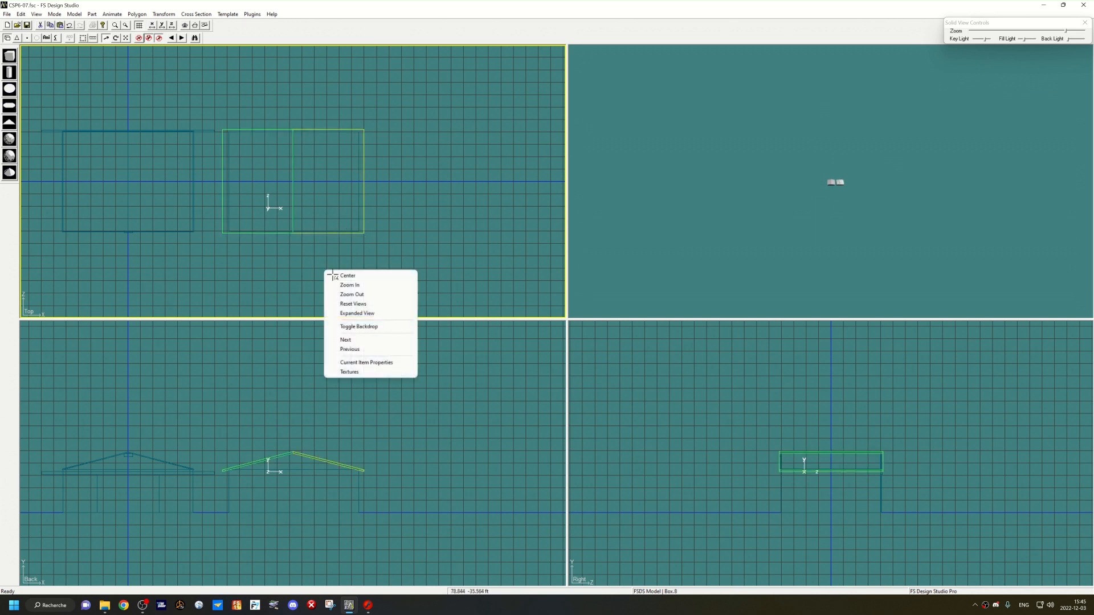
left_click(392, 372)
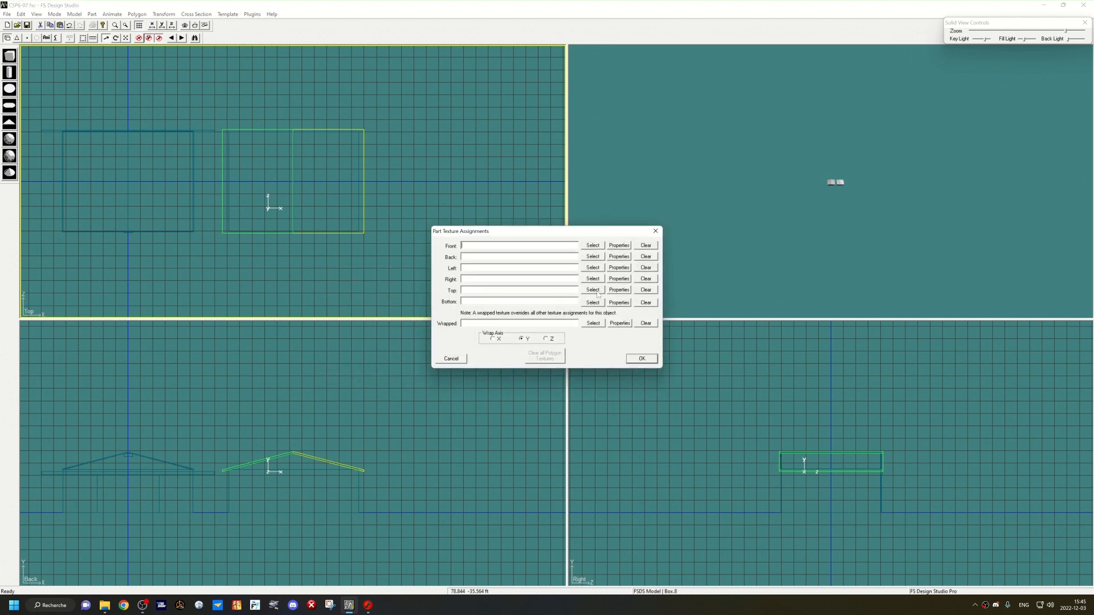
left_click(593, 291)
double_click(491, 231)
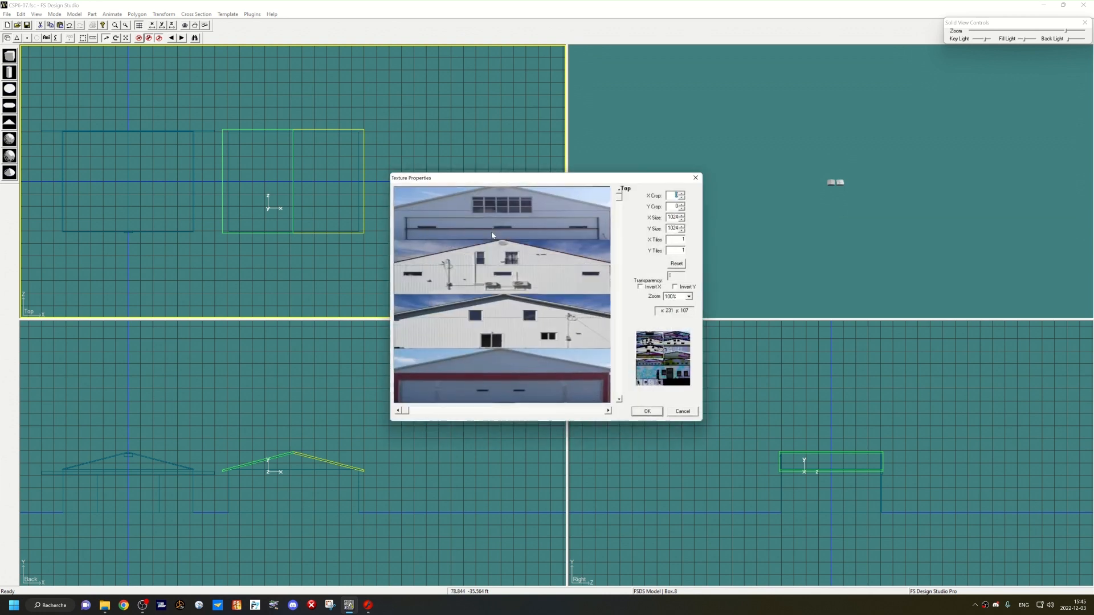
left_click_drag(620, 196, 634, 307)
left_click_drag(407, 413, 598, 413)
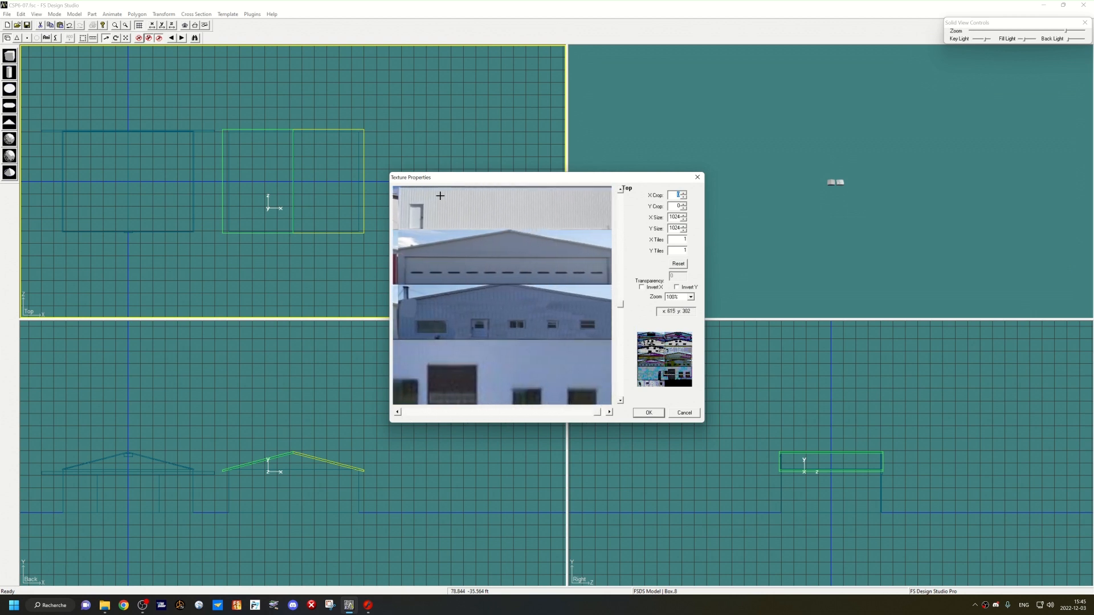
left_click_drag(437, 192, 599, 224)
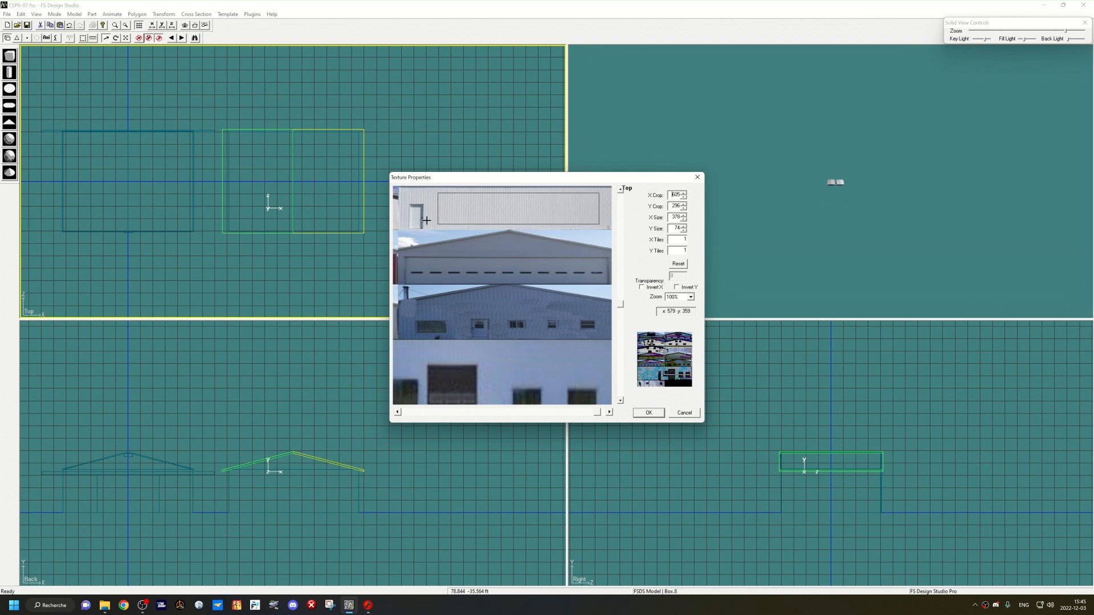
key("Return")
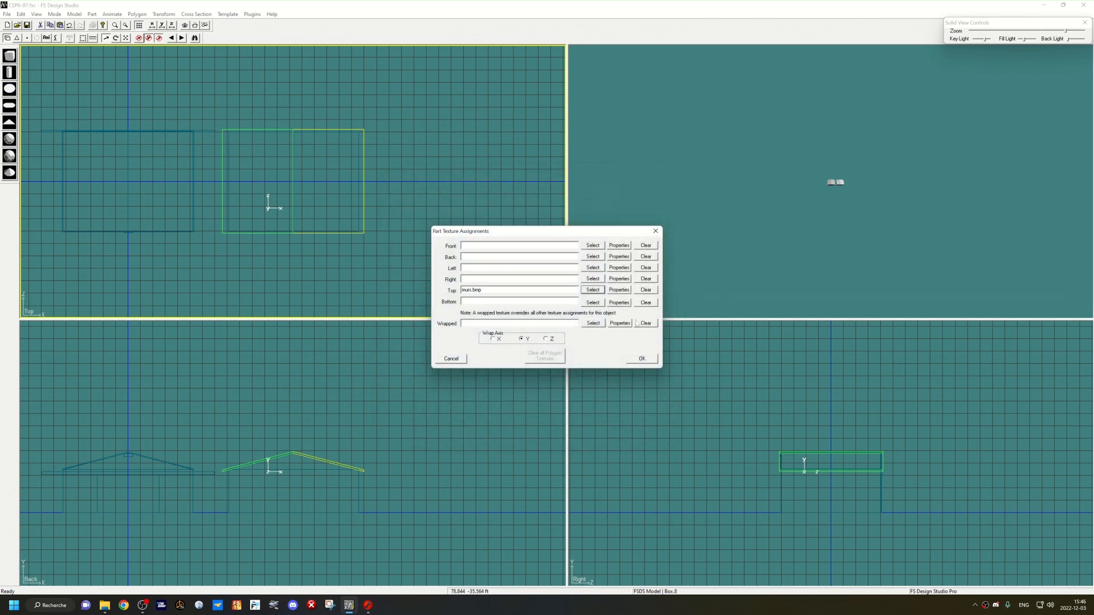
left_click(641, 359)
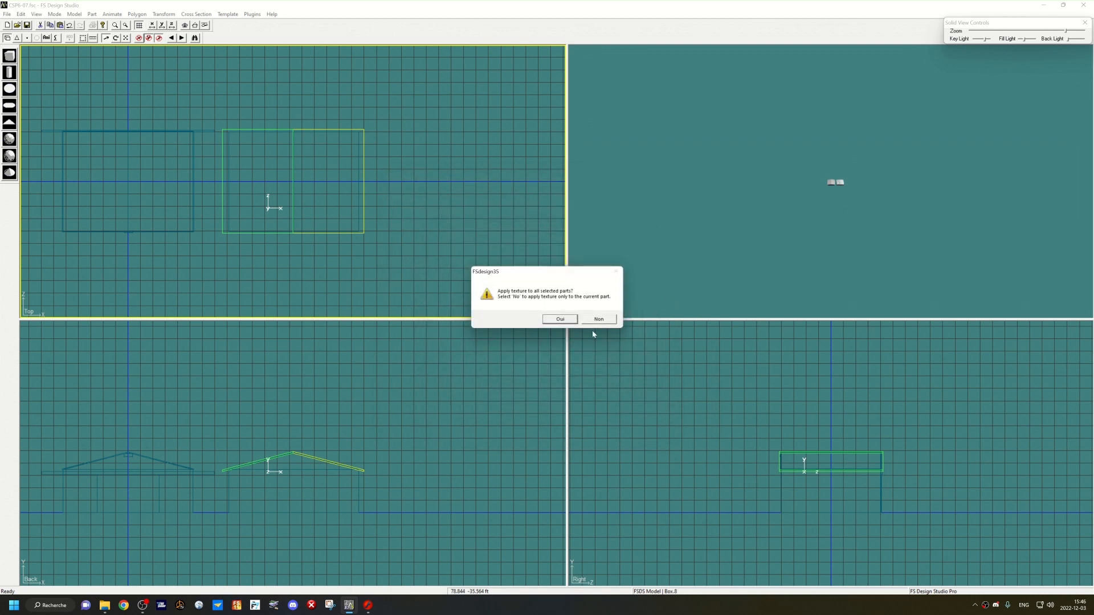
left_click(561, 320)
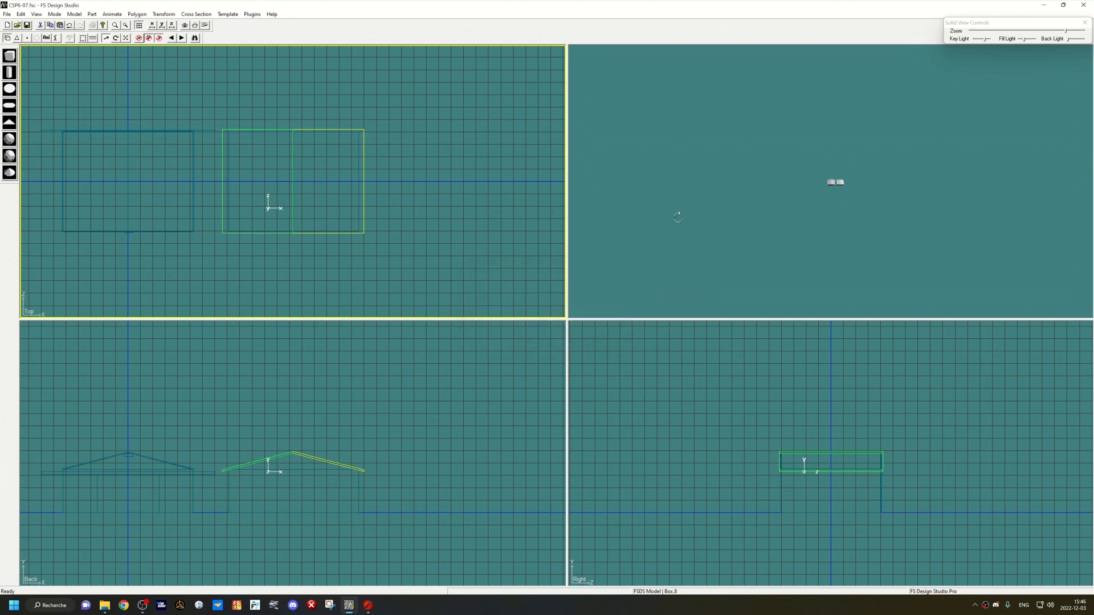
Step: Rotate both slabs' vertices 90° about Y and reapply the texture to all selected parts in that orientation
scroll(751, 215, "up", 12)
left_click_drag(760, 209, 771, 230)
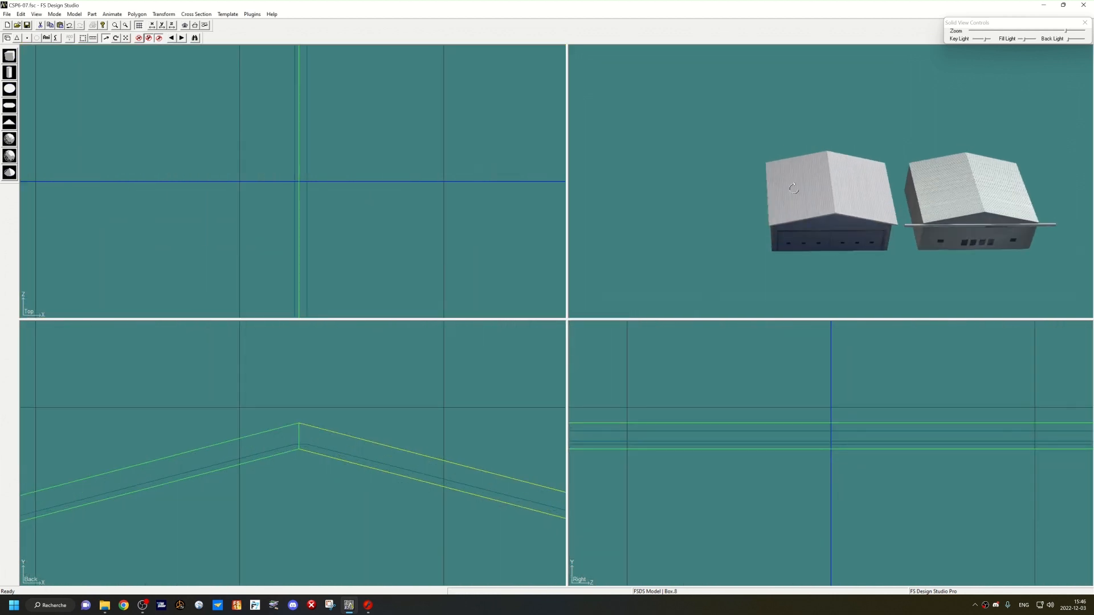
left_click_drag(812, 192, 814, 204)
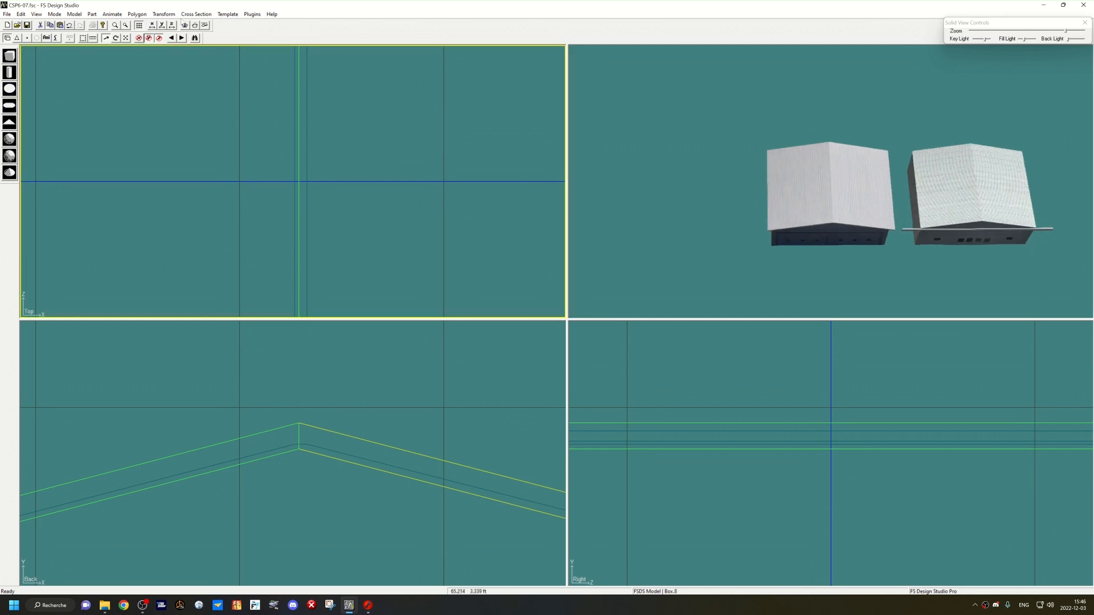
left_click(163, 14)
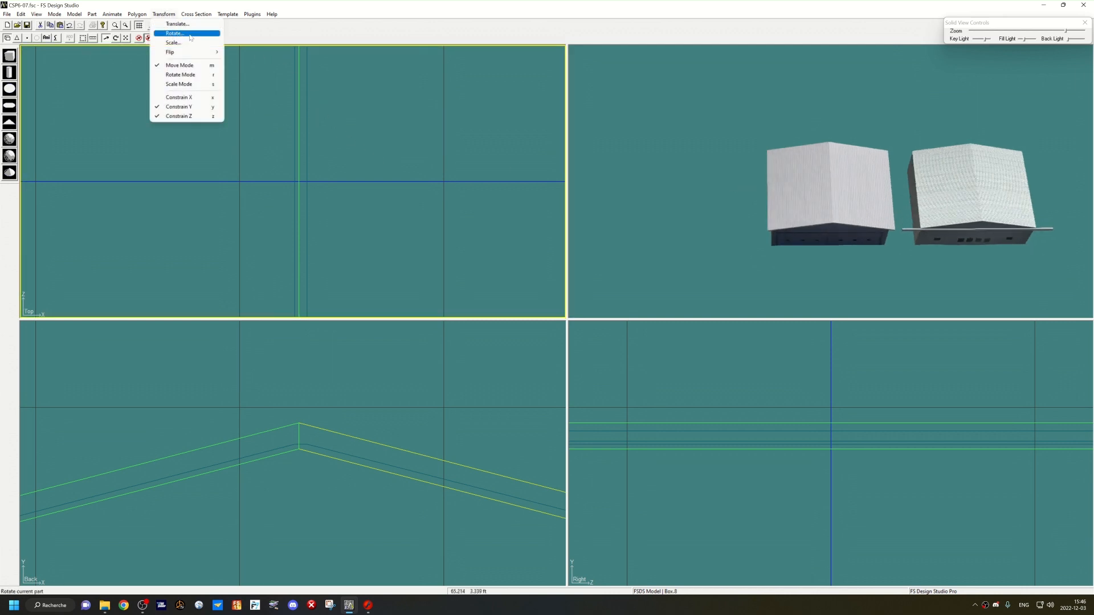
left_click(174, 33)
type("90")
key("Return")
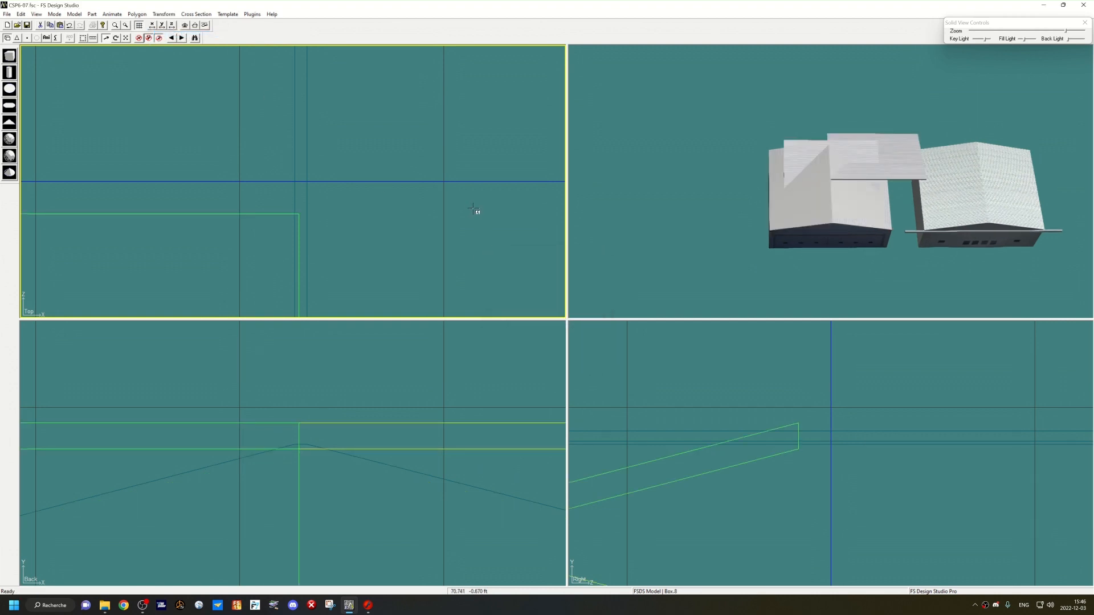
right_click(476, 210)
left_click(510, 311)
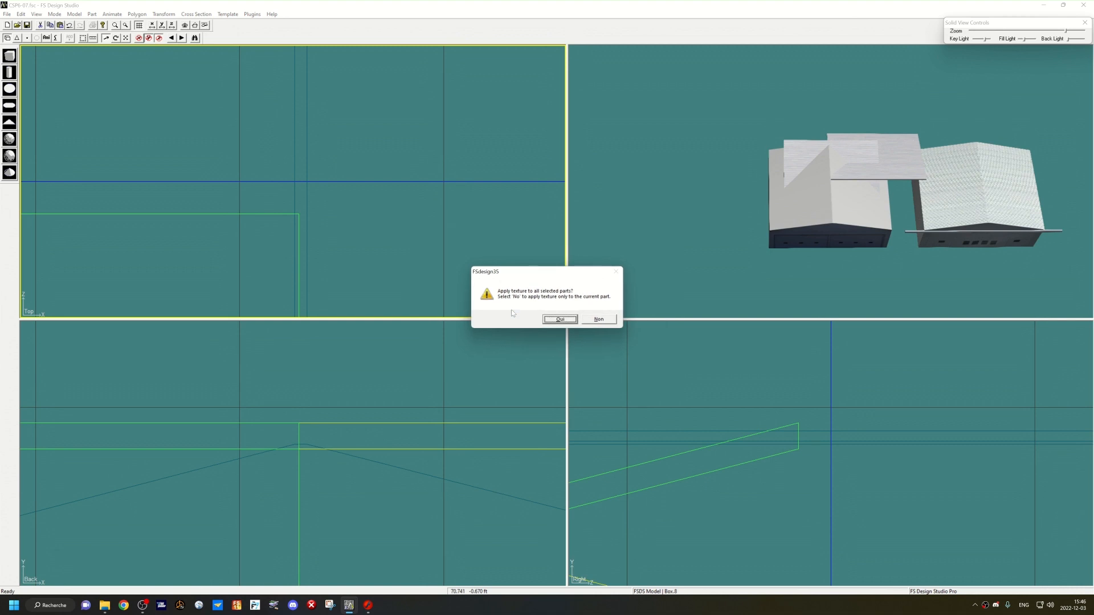
left_click(559, 316)
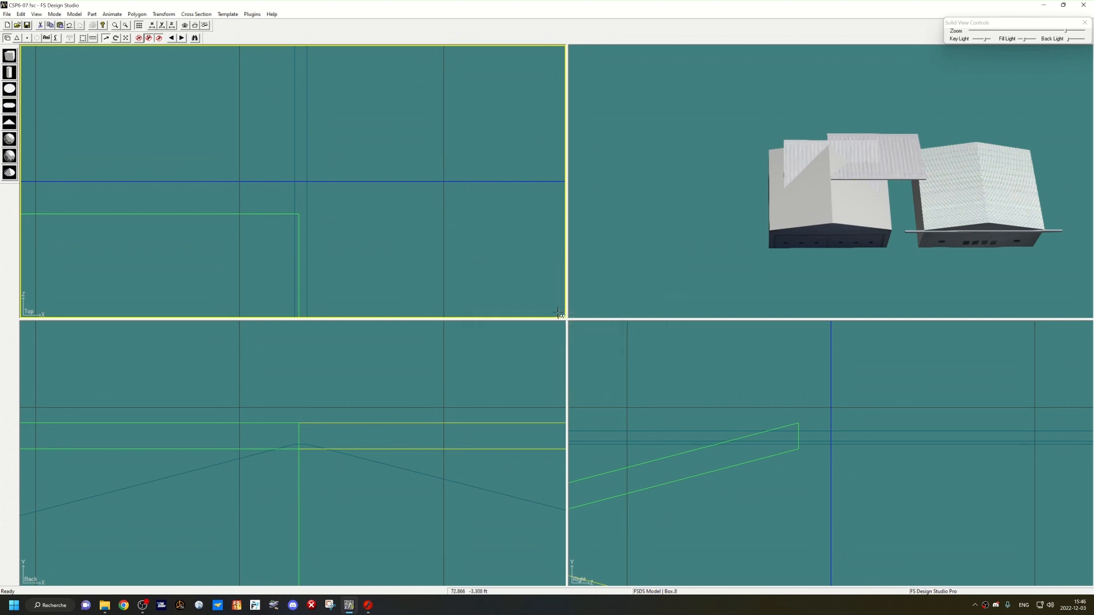
Step: Rotate both slabs' vertices back about Y onto the hangar's slopes and inspect the roof texture in 3D
left_click(163, 14)
left_click(171, 33)
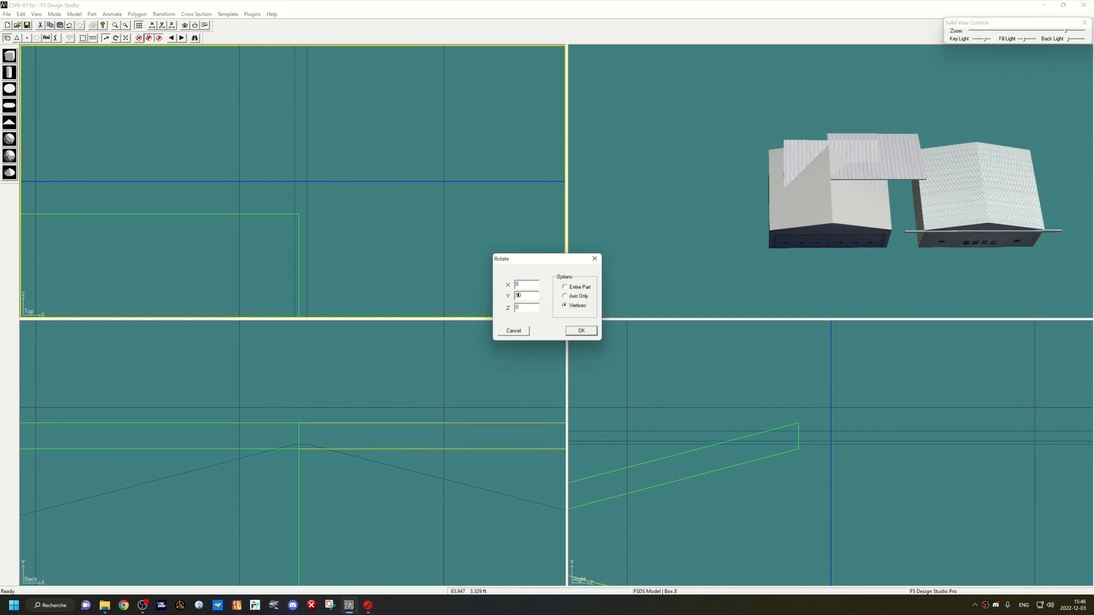
key("Return")
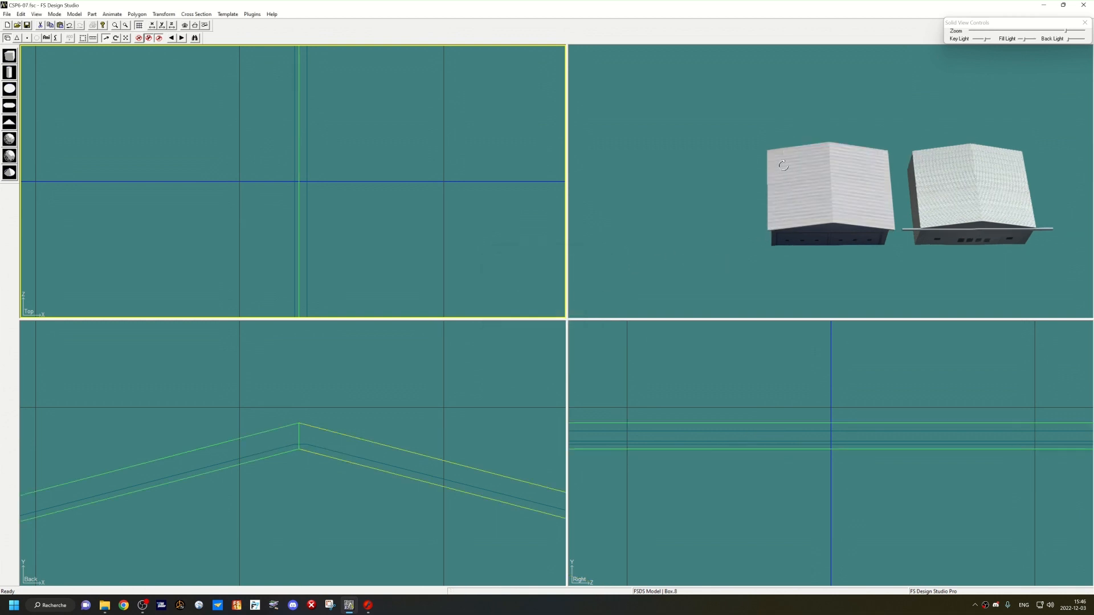
left_click_drag(759, 169, 798, 213)
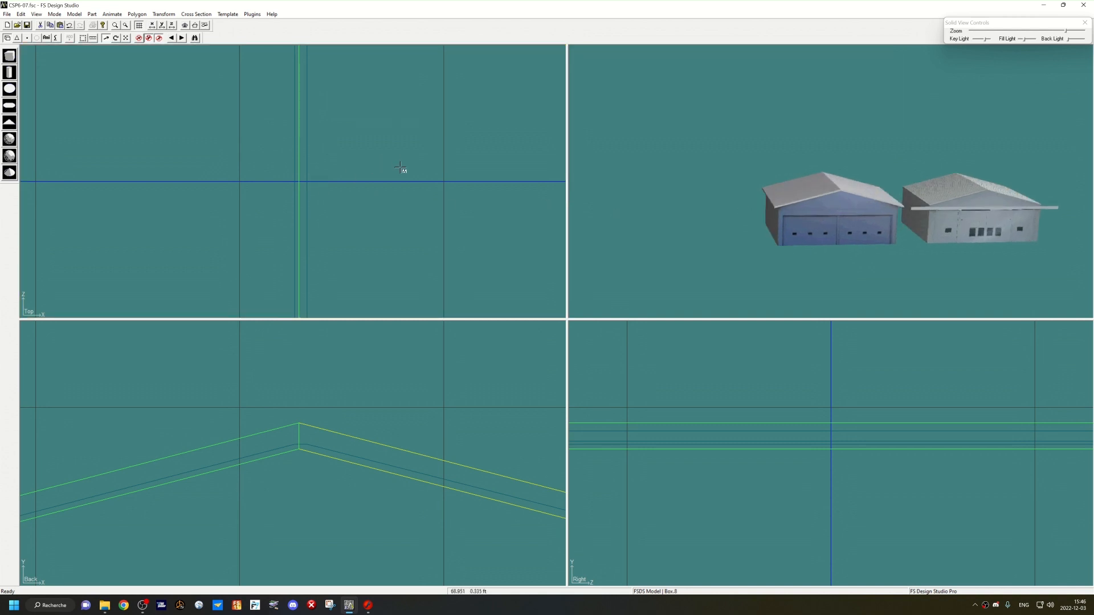
Step: Assign murs.bmp to the Left face of the hangar, cropped to the white wall at X 9, Y 186, size 499 × 68
scroll(378, 251, "down", 5)
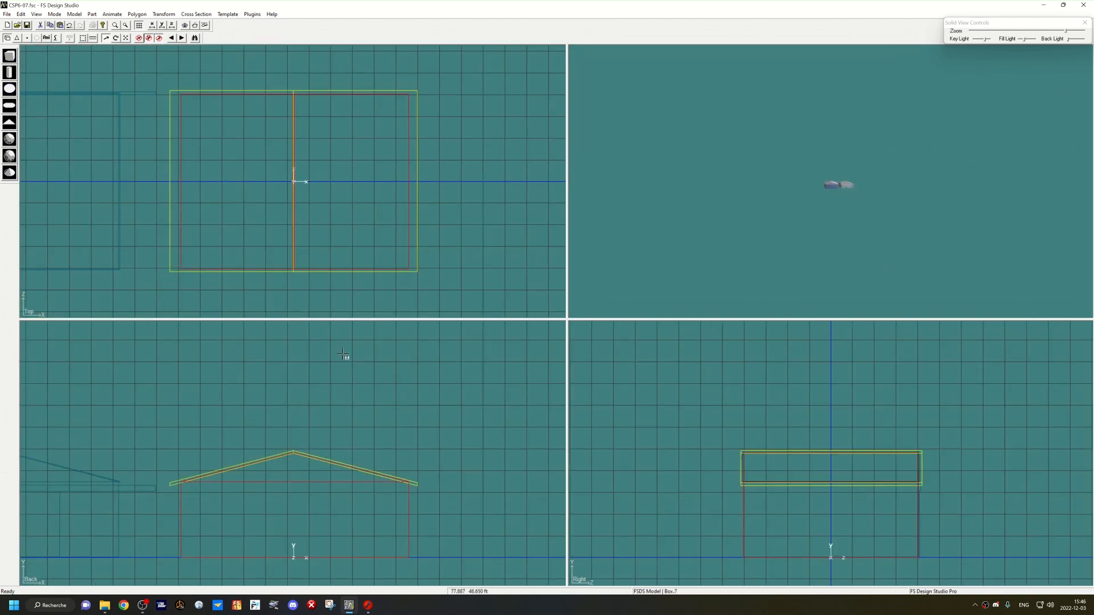
right_click(337, 357)
left_click(395, 458)
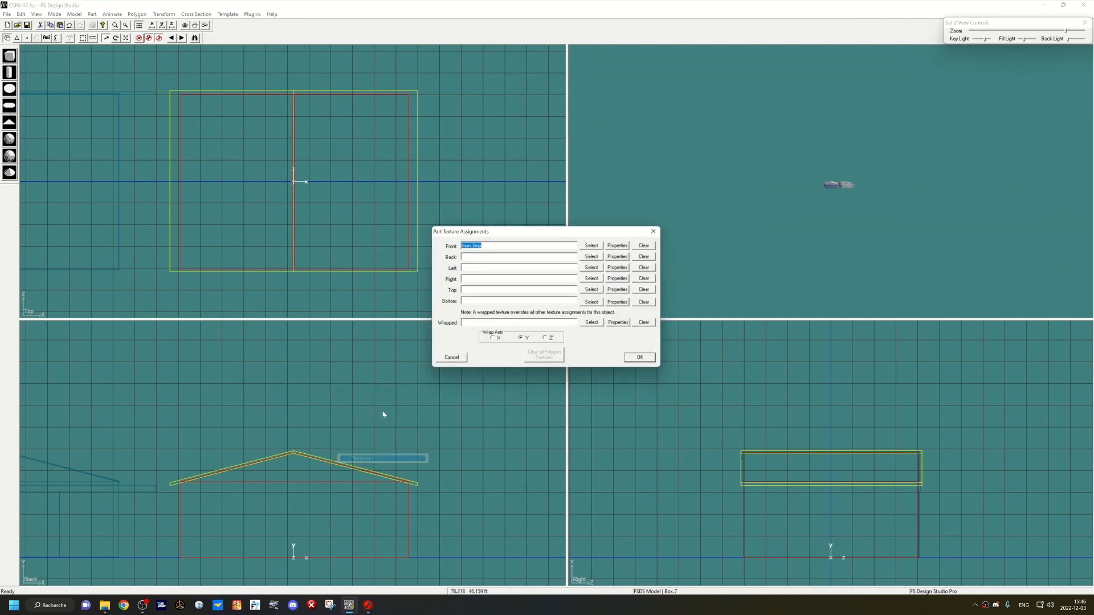
left_click(593, 268)
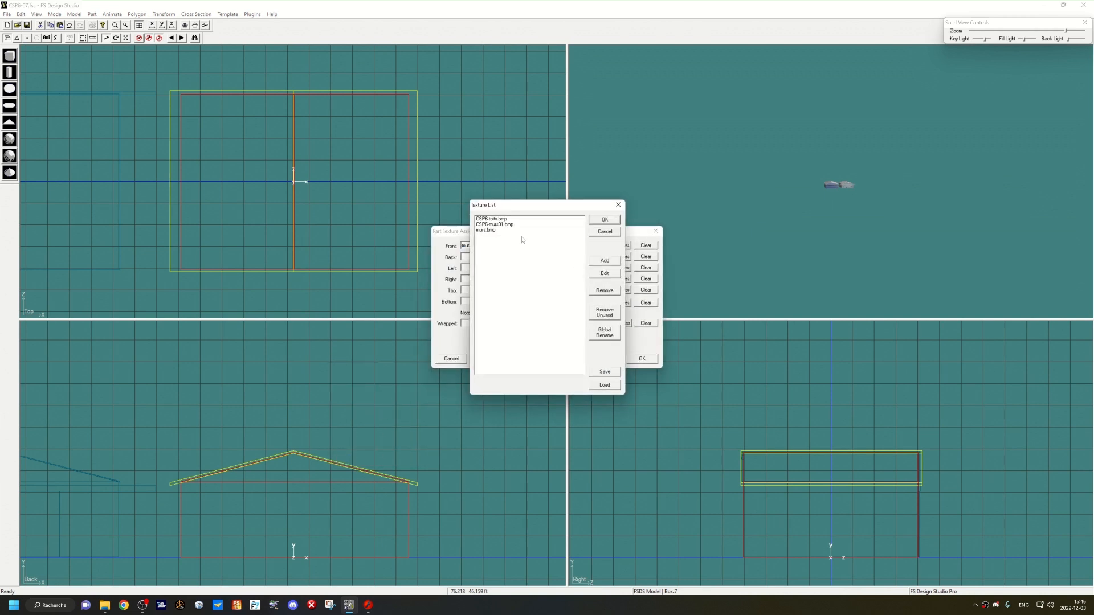
double_click(490, 229)
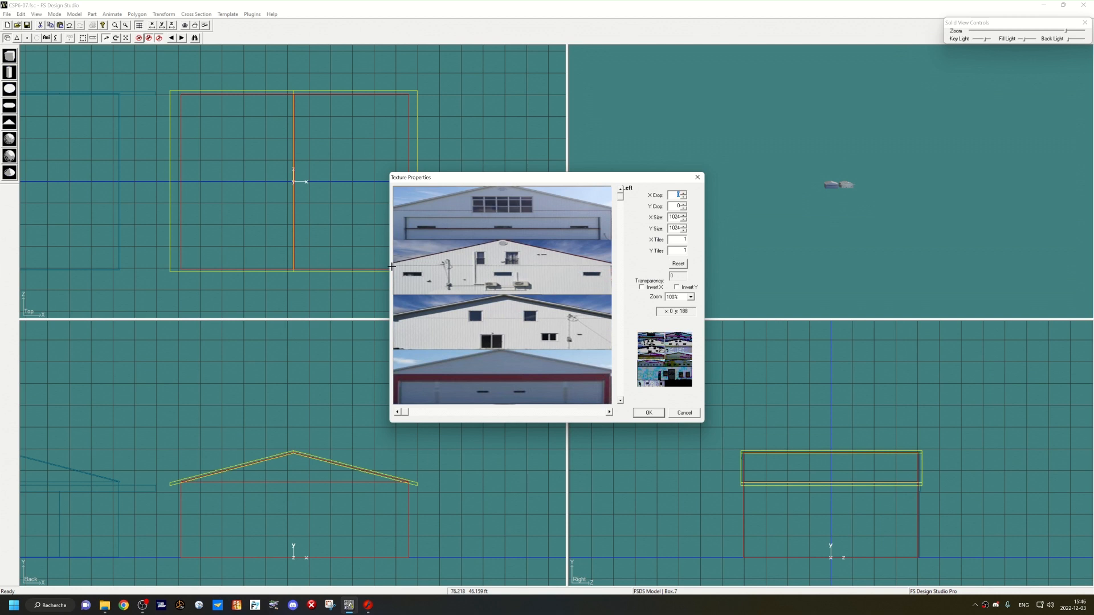
left_click_drag(396, 266, 607, 293)
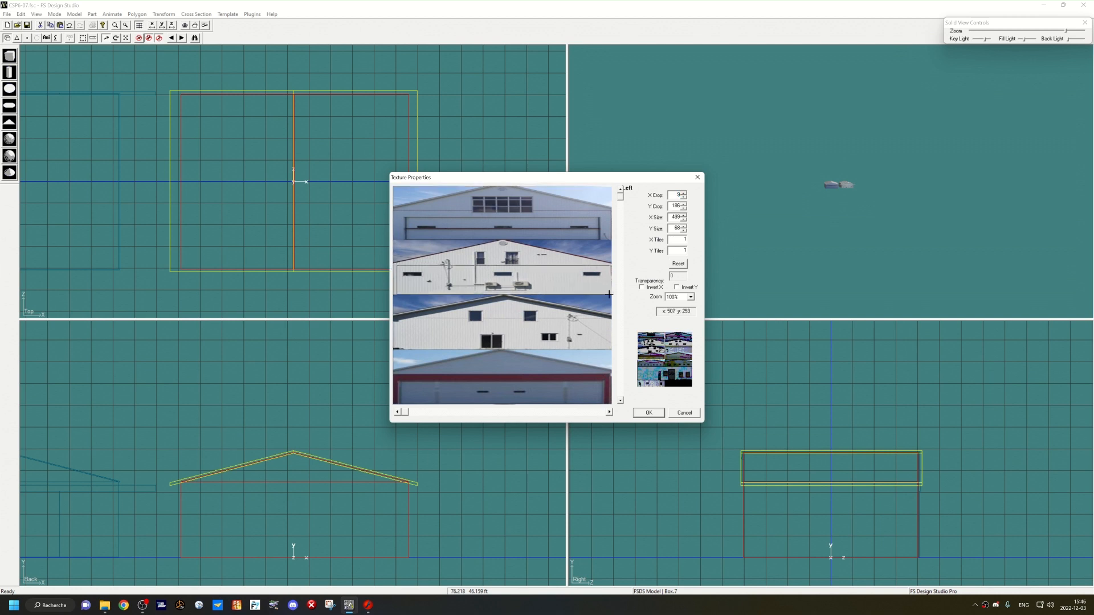
key("Return")
Step: Assign murs.bmp to the Right face, cropped at X 12, Y 309, size 487 × 73, and apply the textures to all selected parts
left_click(590, 279)
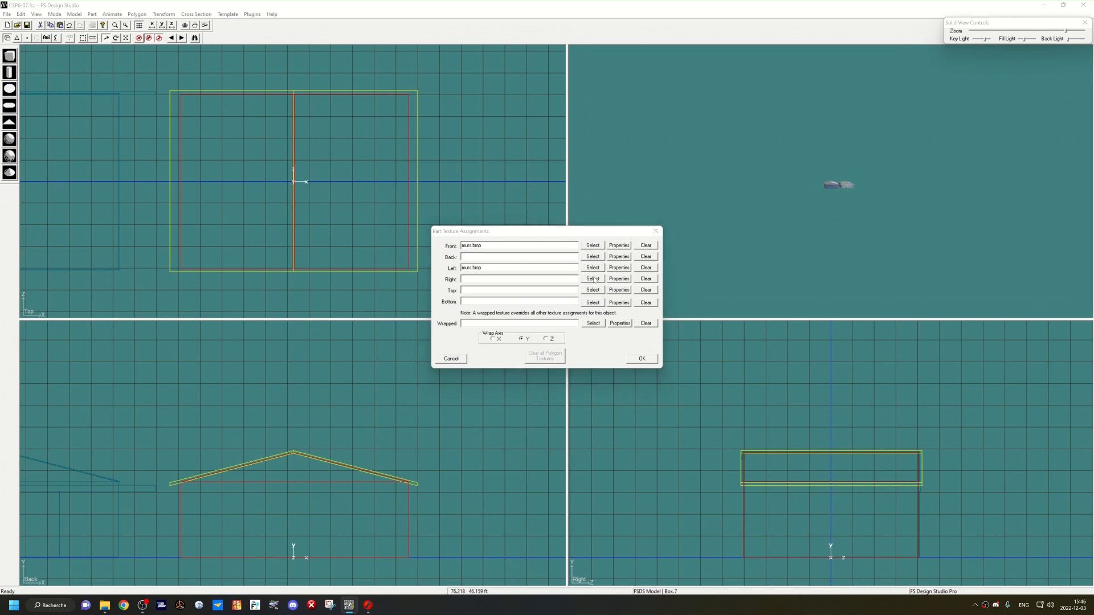
left_click(490, 230)
key("Return")
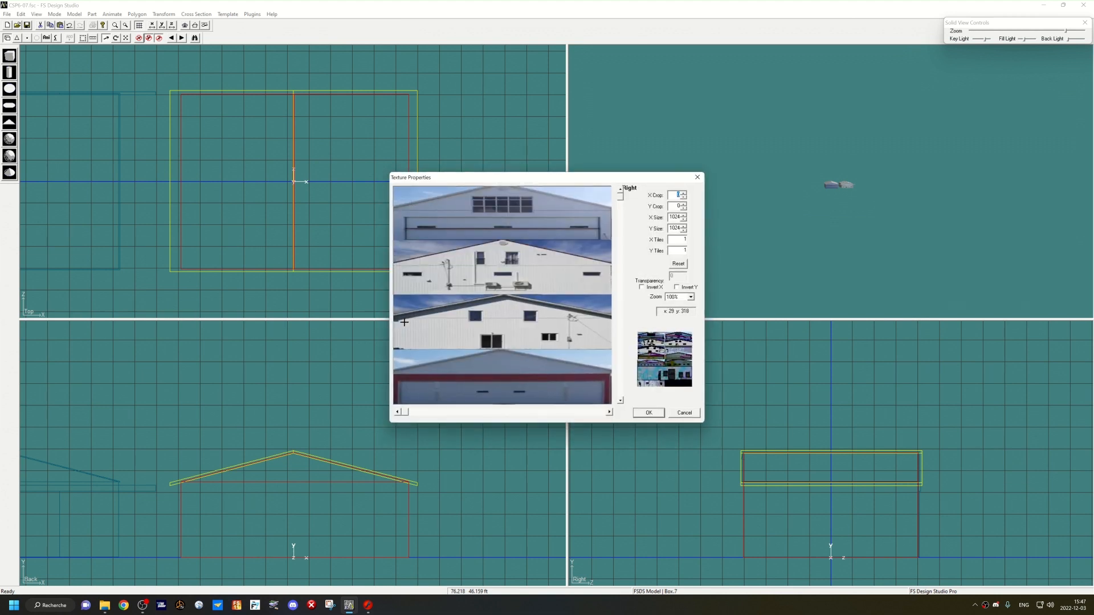
left_click_drag(397, 319, 606, 348)
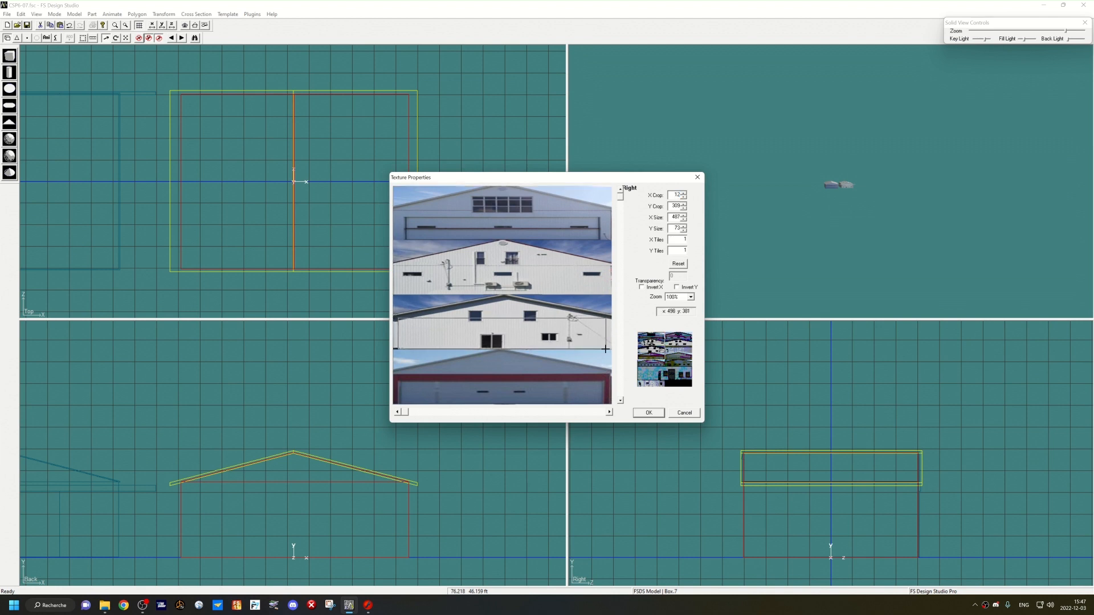
left_click(649, 413)
left_click(642, 359)
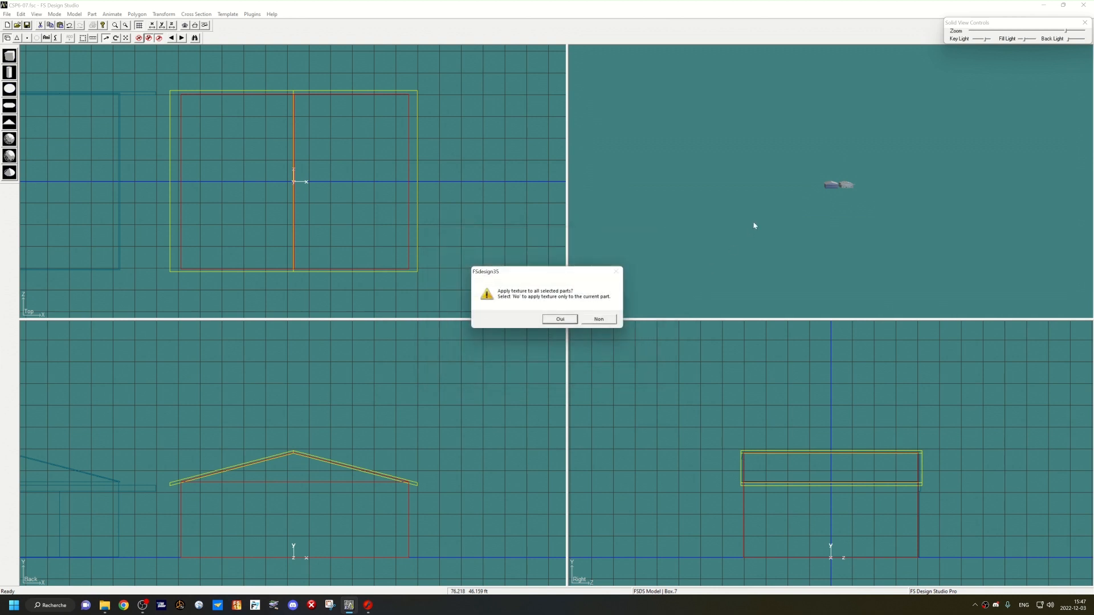
left_click(561, 319)
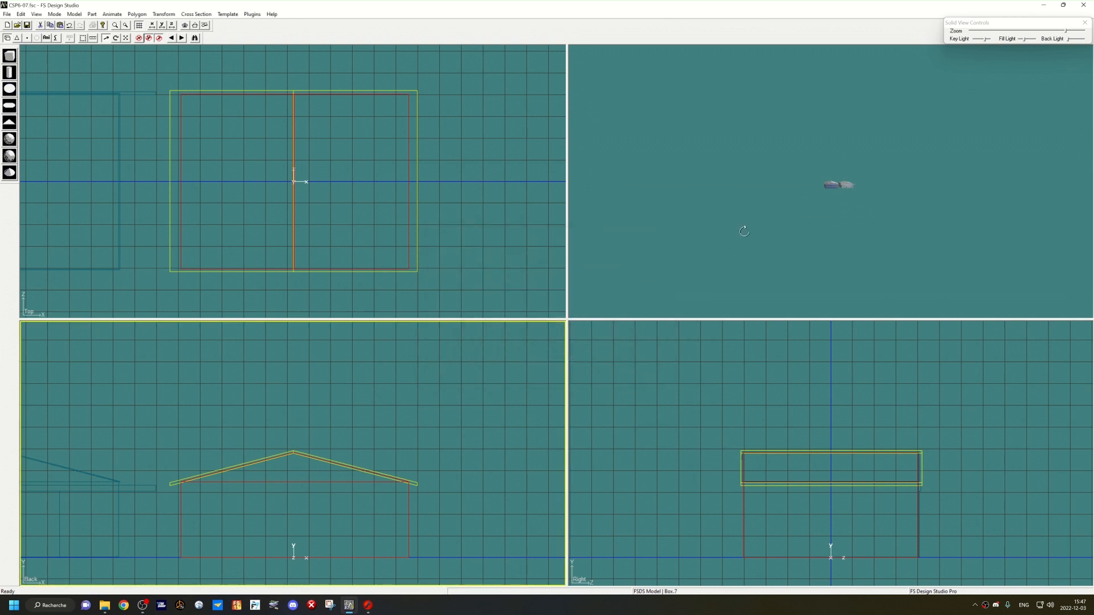
scroll(761, 213, "up", 5)
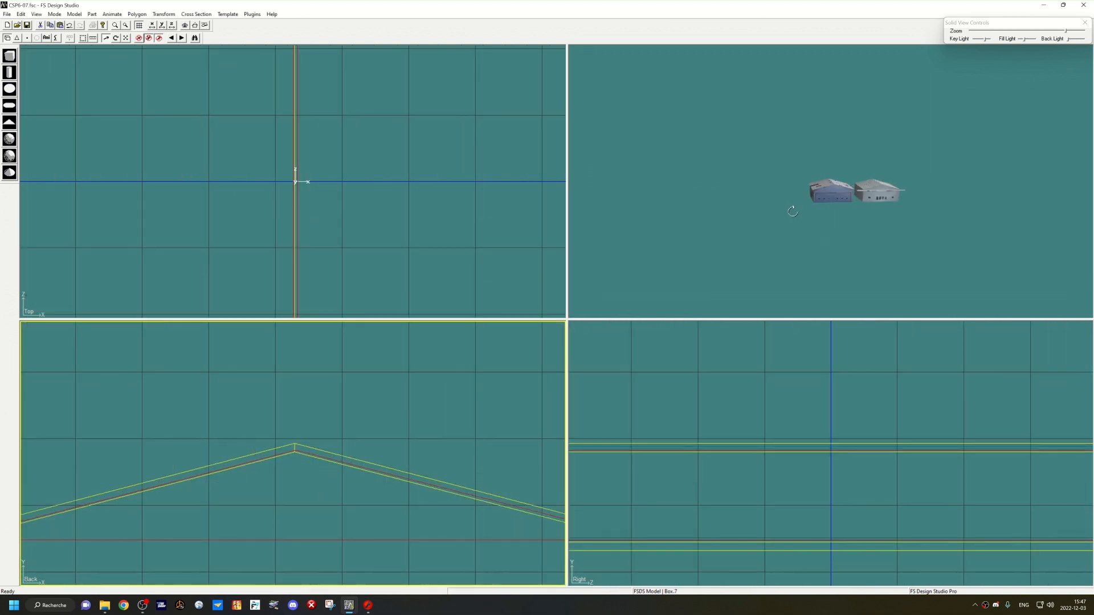
left_click_drag(788, 226, 806, 193)
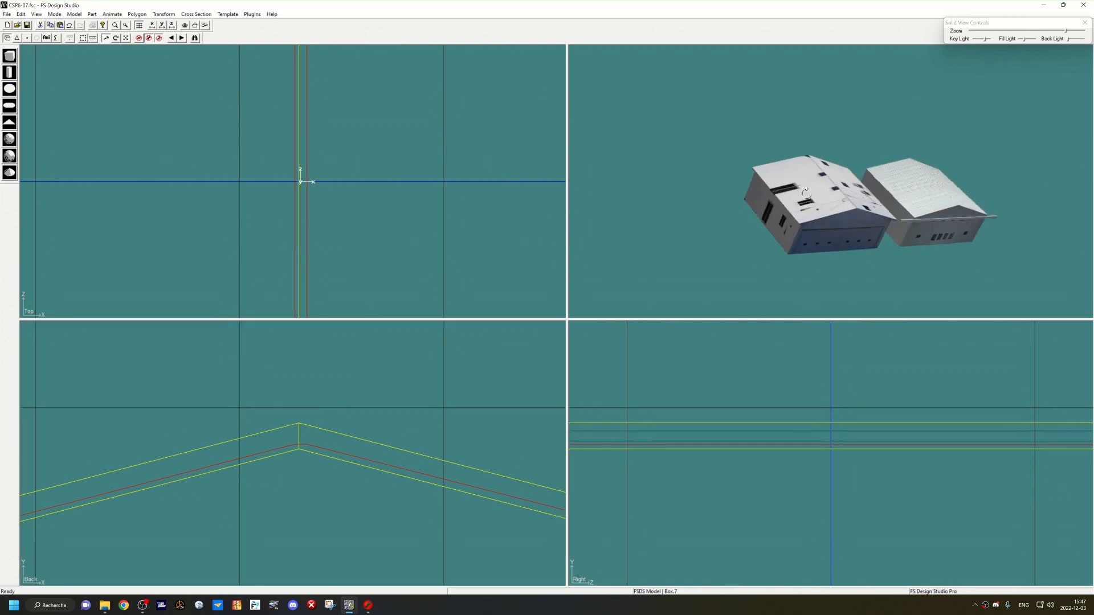
Step: Deselect the roof slabs and review the hangar body's texture assignments
left_click(441, 362)
right_click(418, 352)
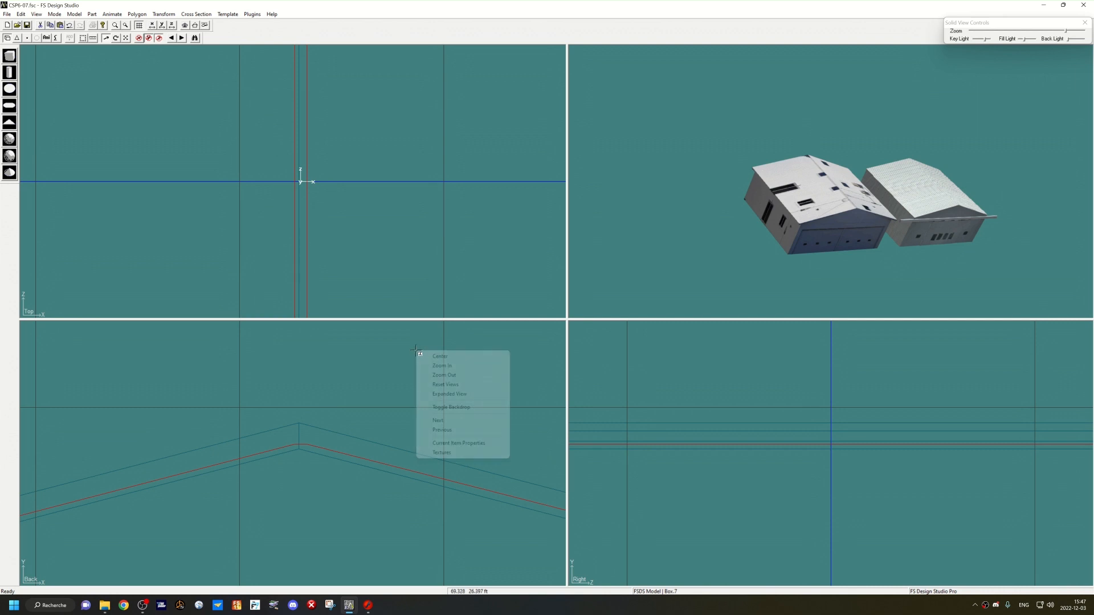
left_click(455, 453)
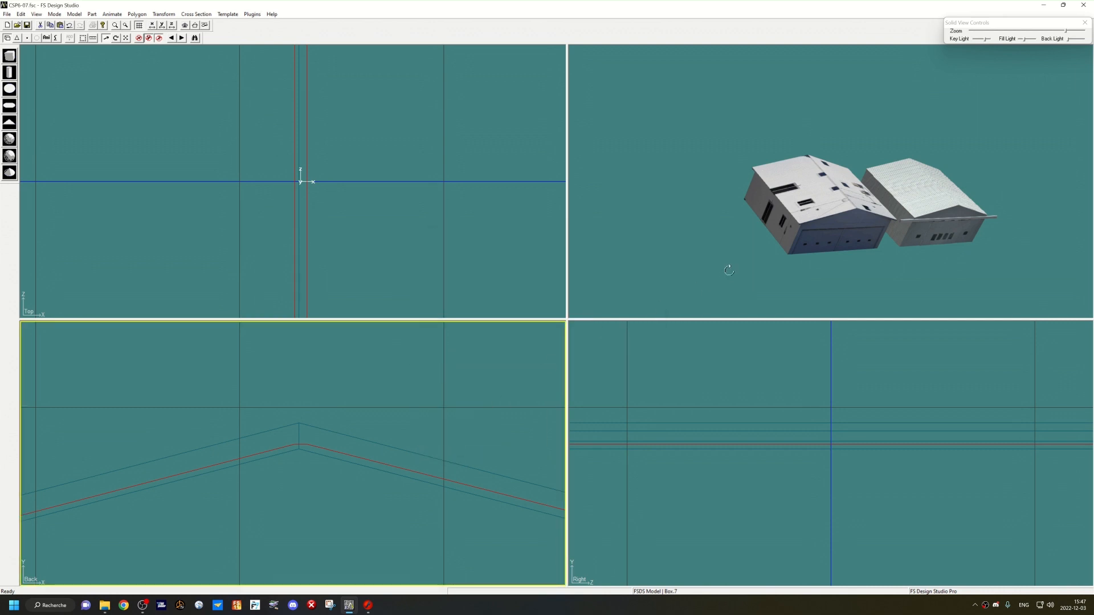
left_click_drag(736, 237, 694, 233)
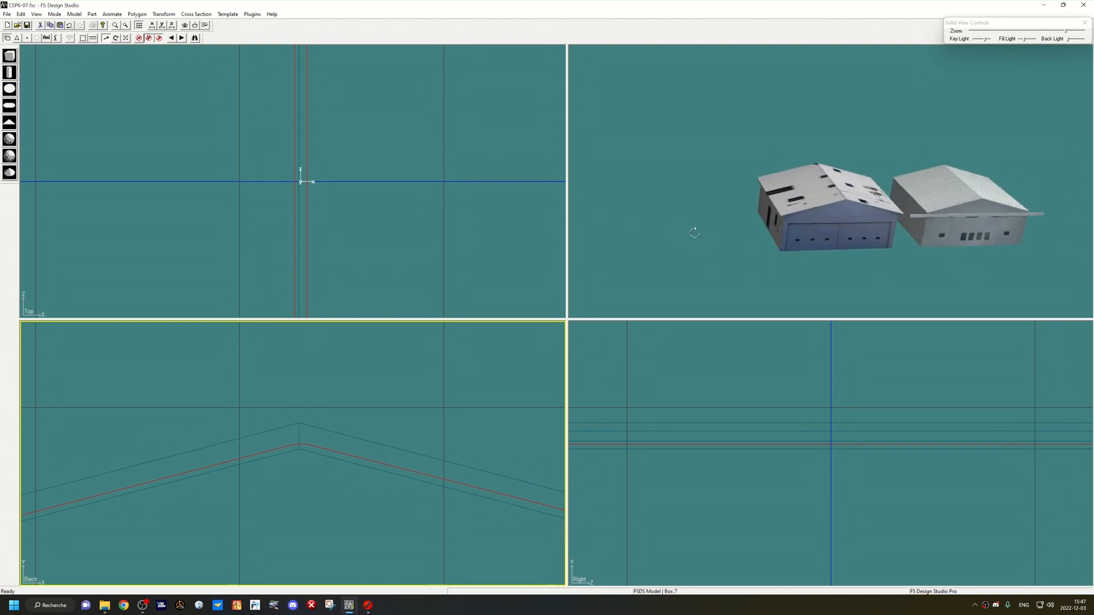
Step: Cycle through the model's parts and select the two roof slabs of the new hangar
key("Page_Up")
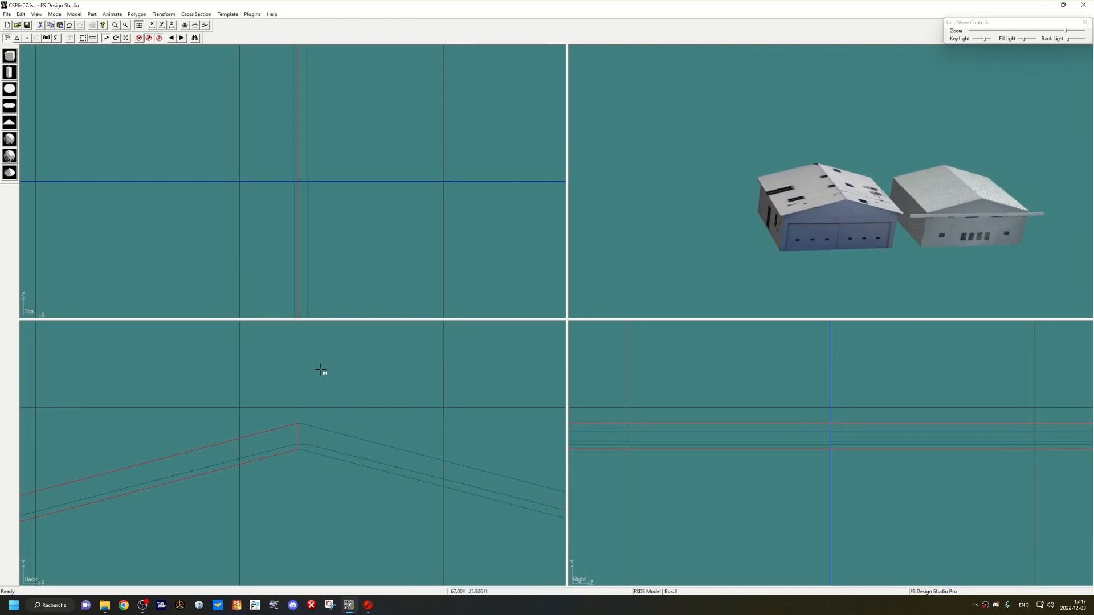
key("Page_Up")
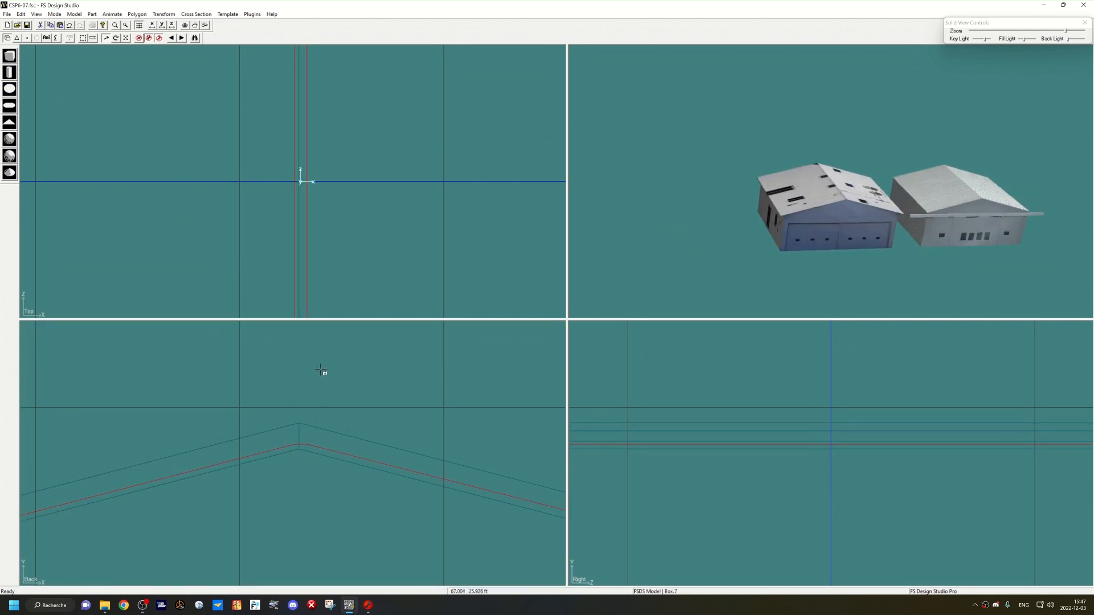
scroll(320, 370, "down", 10)
key("Page_Up")
key("Page_Up")
key("Page_Up")
key("Page_Up")
key("Page_Up")
key("Page_Up")
scroll(776, 240, "up", 3)
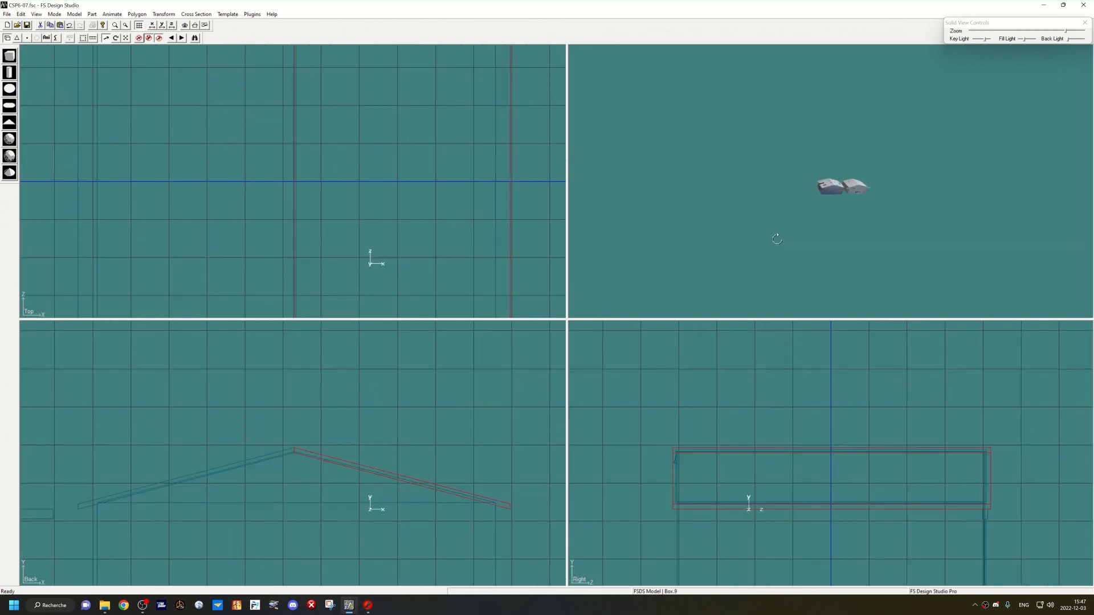
scroll(777, 240, "up", 5)
key("Page_Down")
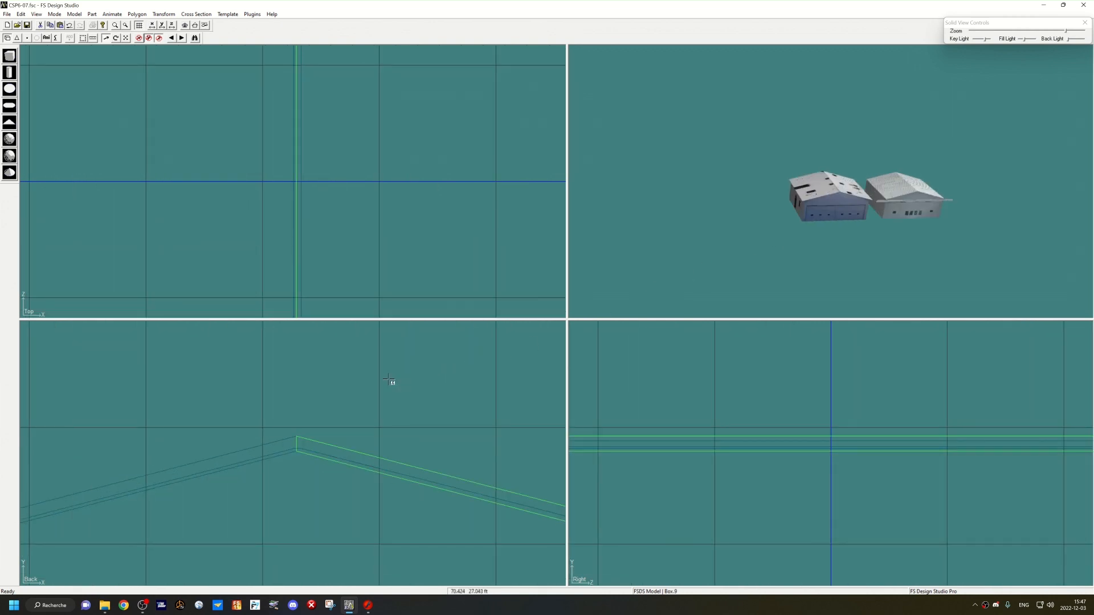
Step: Clear the Front, Left and Right texture assignments of the roof slabs
right_click(358, 372)
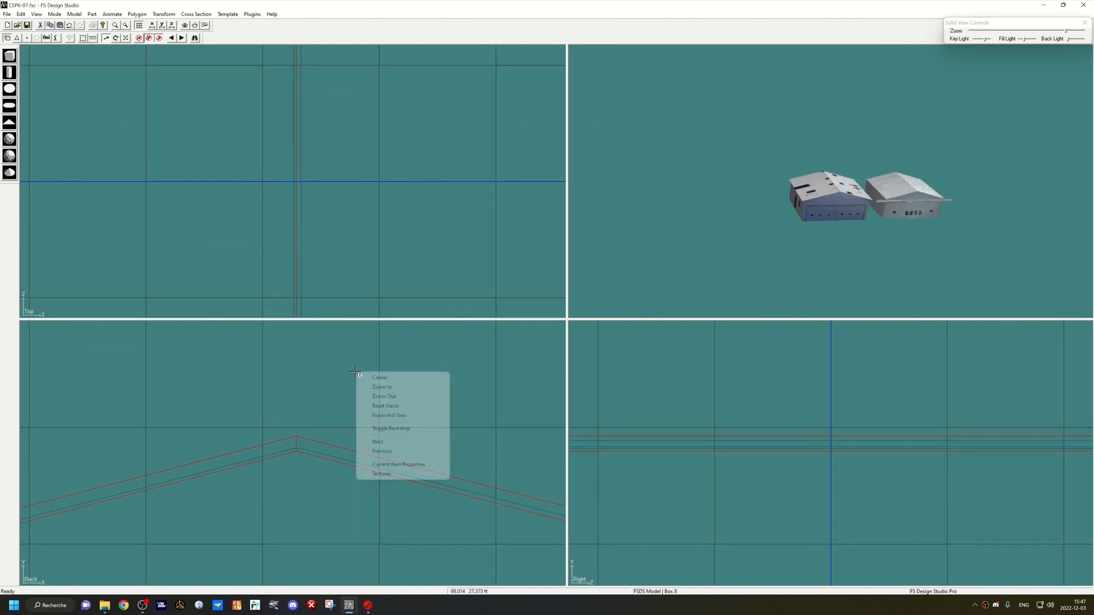
left_click(402, 463)
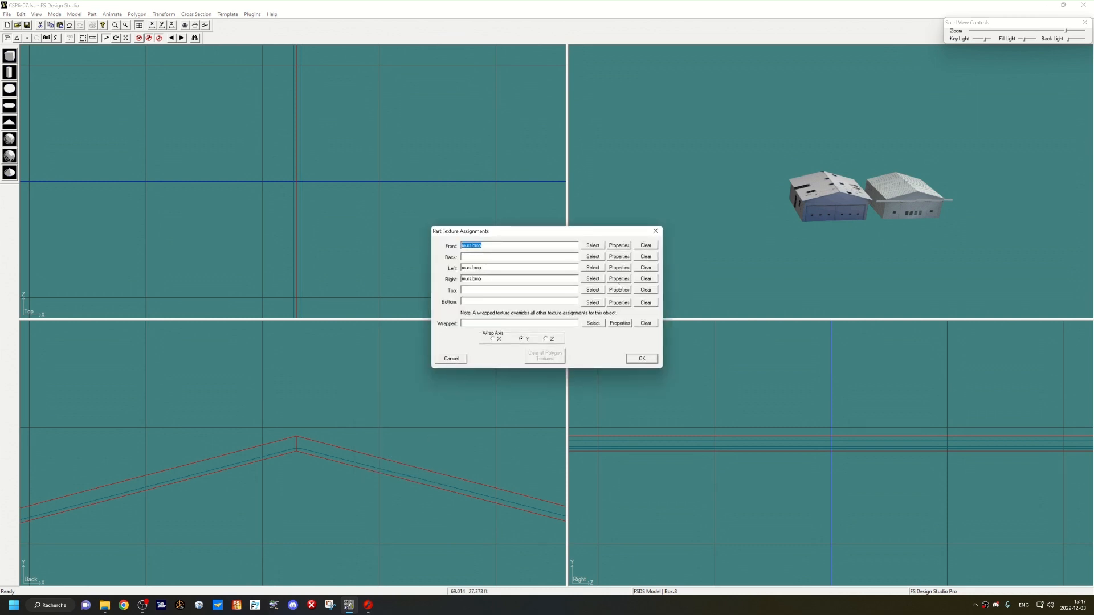
left_click(646, 278)
left_click(646, 267)
left_click(646, 247)
Step: Apply murs.bmp to the Top of the roof slabs, cropped to plain siding at X 583, Y 298, size 434 × 62
left_click(593, 291)
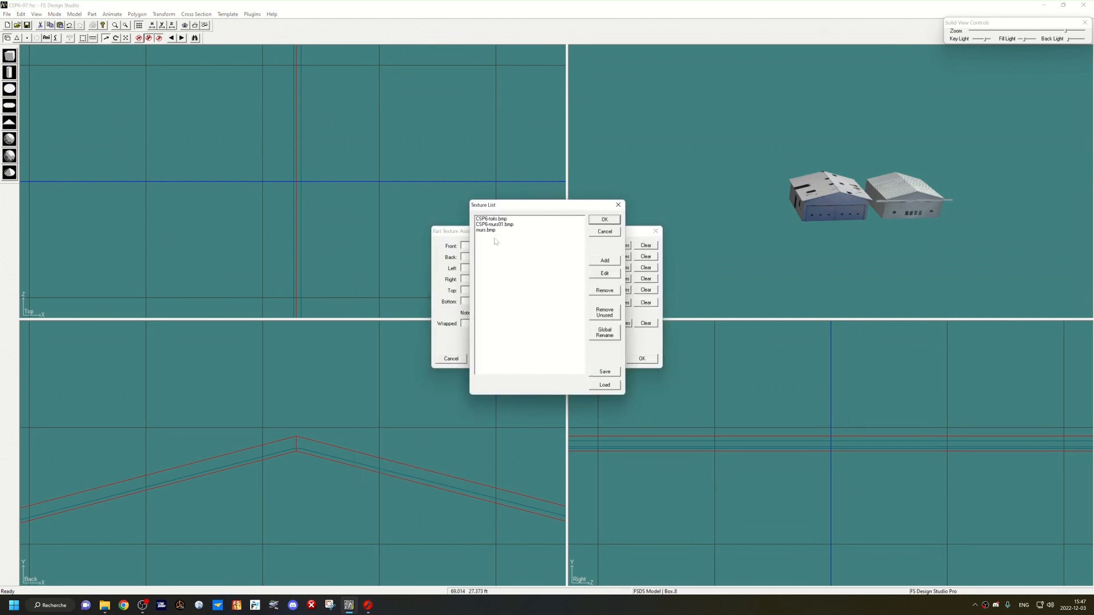
double_click(488, 229)
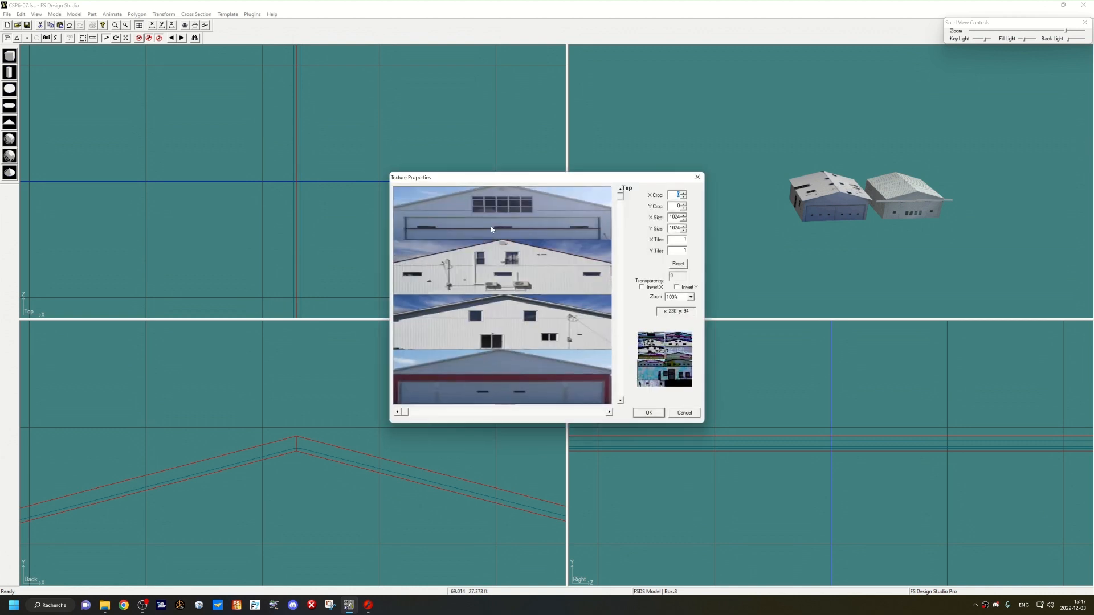
left_click(589, 413)
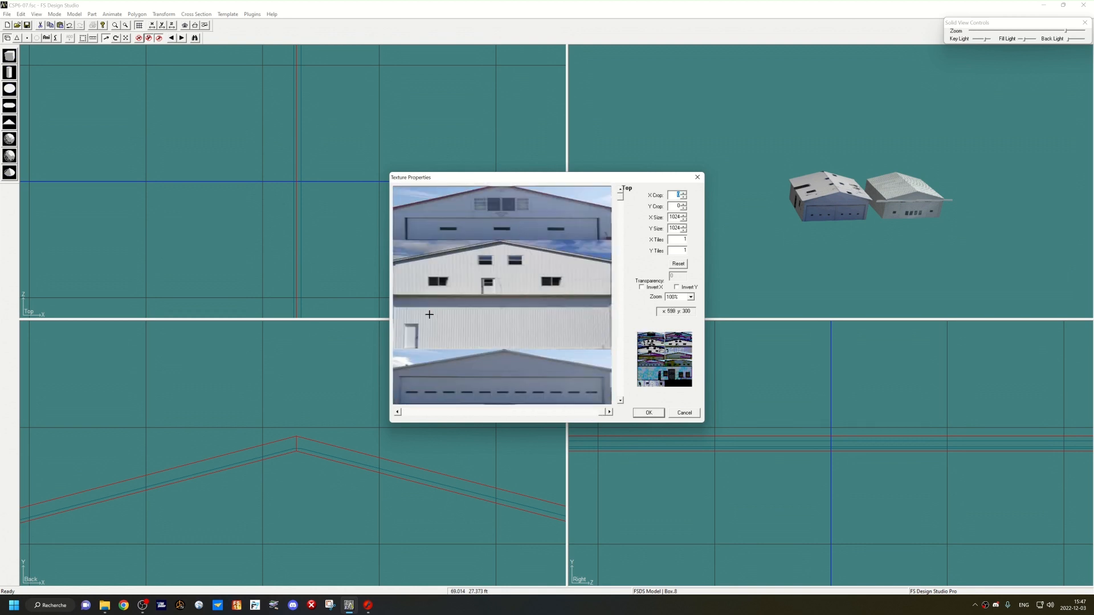
left_click_drag(422, 314, 607, 339)
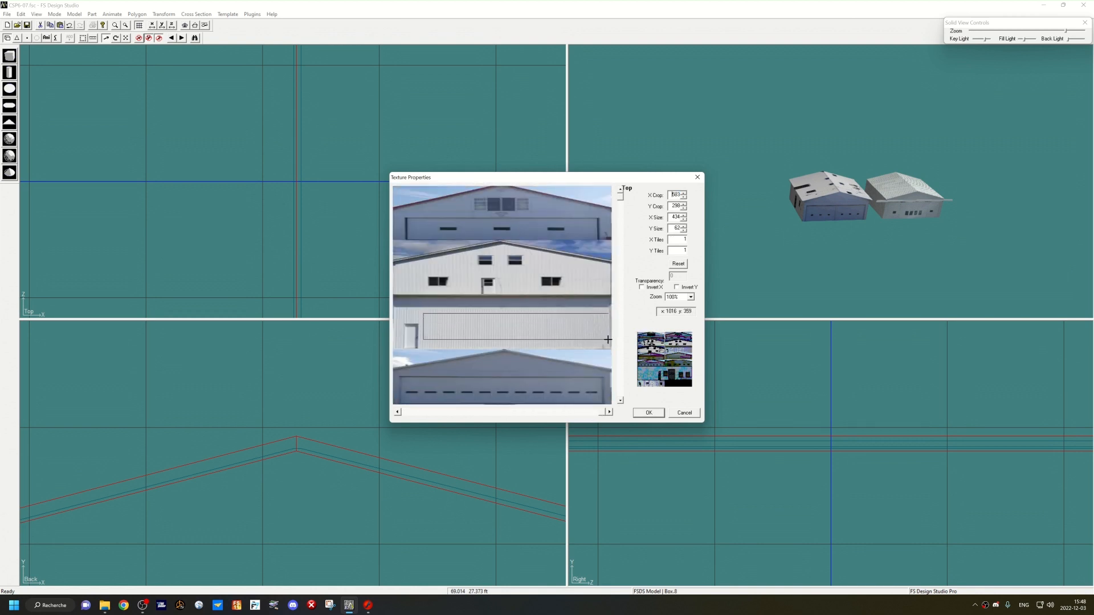
left_click(649, 412)
left_click(649, 358)
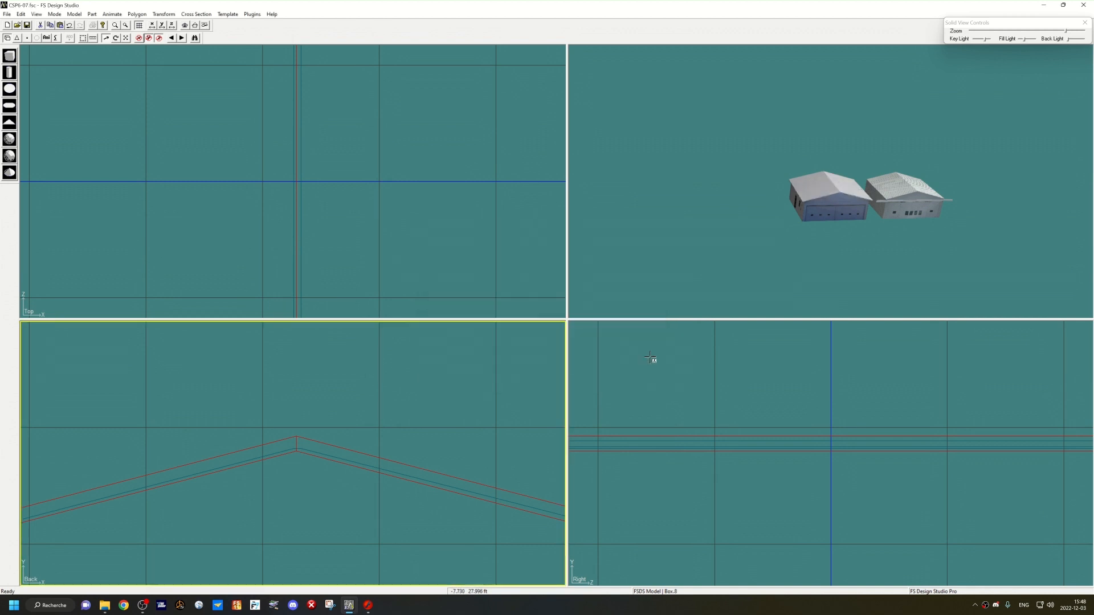
left_click_drag(779, 206, 778, 166)
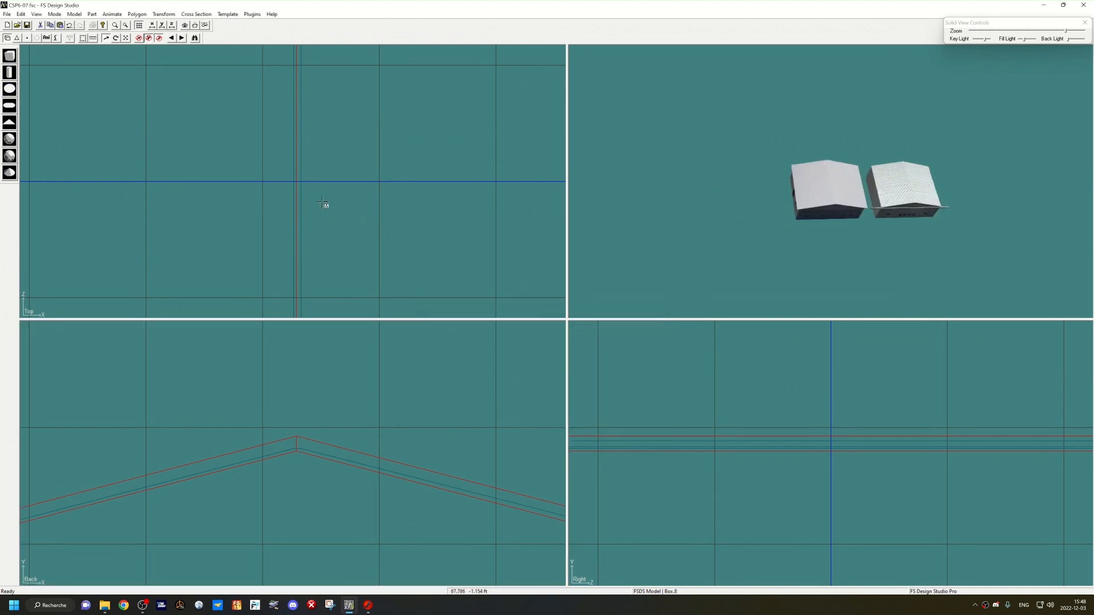
Step: Rotate the roof slabs' vertices -90° about Y and reapply their texture in that orientation
left_click(172, 16)
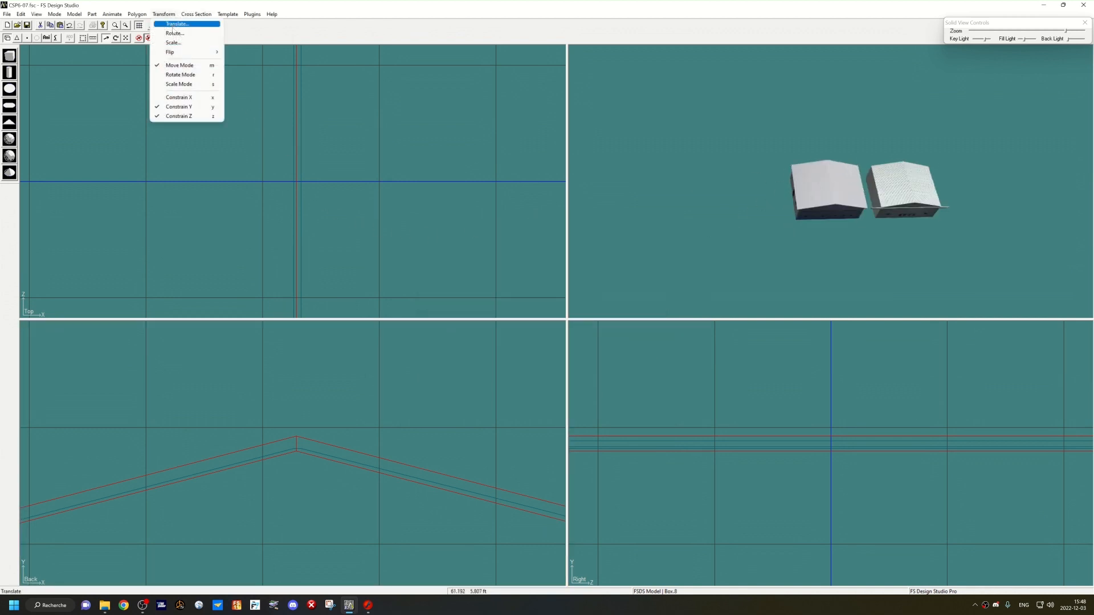
left_click(186, 33)
key("Return")
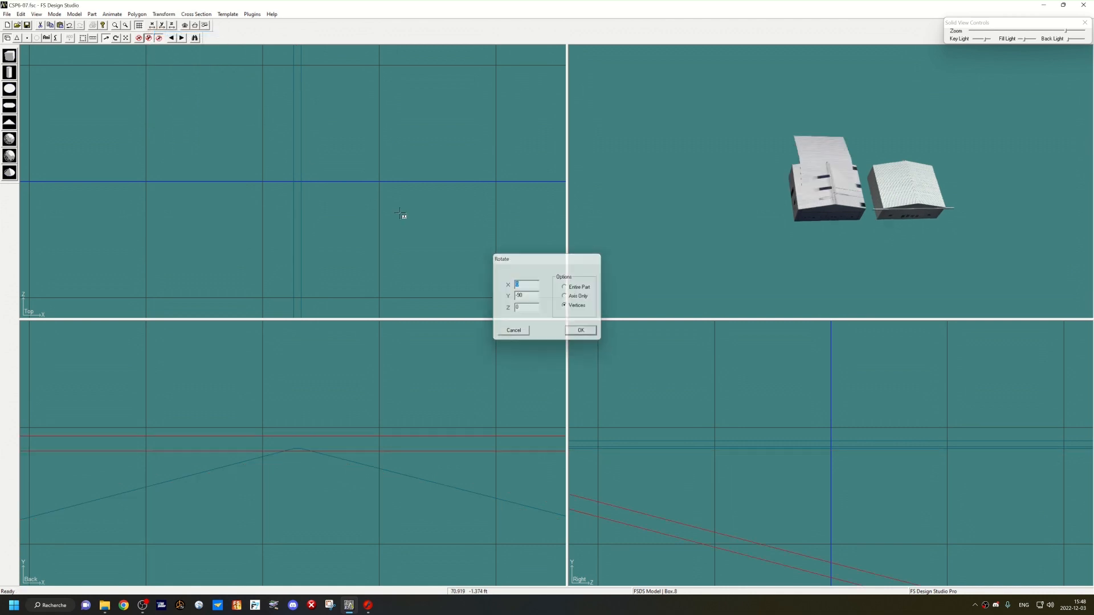
right_click(391, 214)
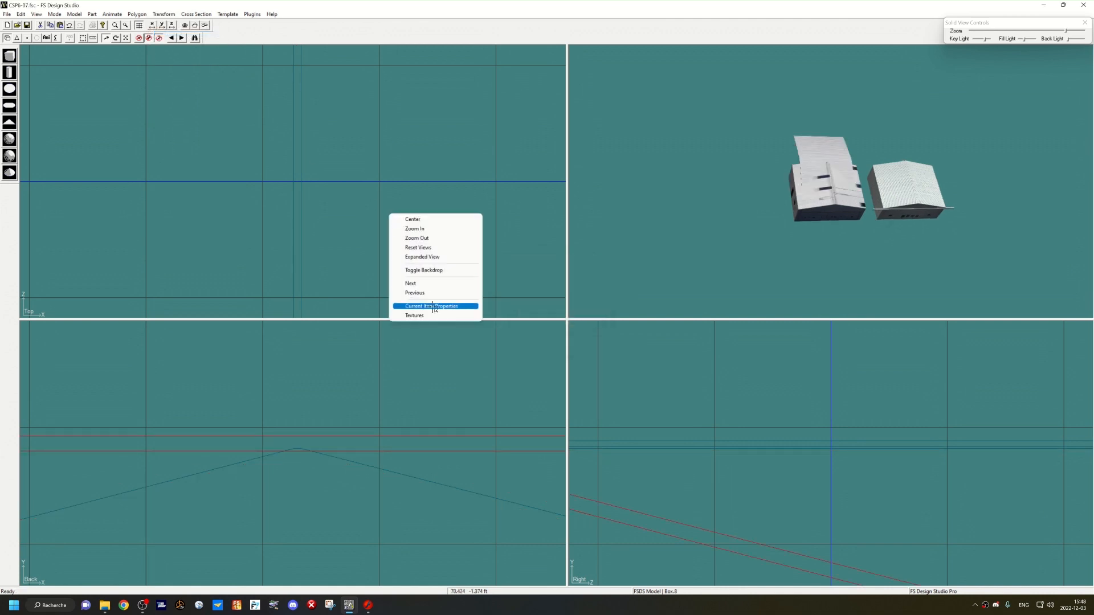
left_click(432, 314)
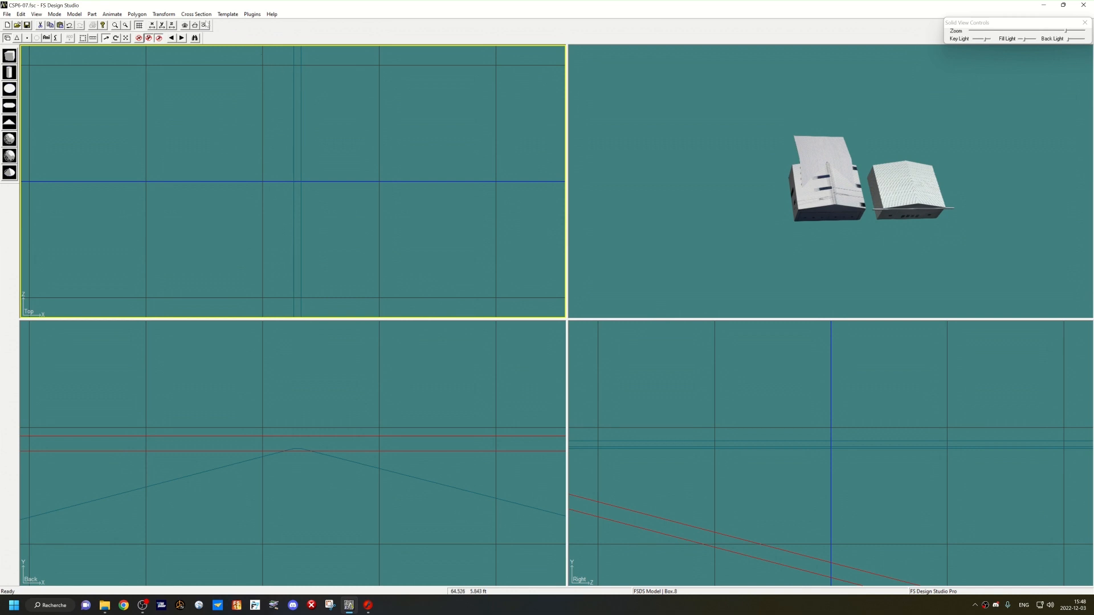
Step: Rotate the roof slabs' vertices 90° about Y back onto the hangar and inspect the roof and side walls in 3D
left_click(171, 16)
left_click(175, 34)
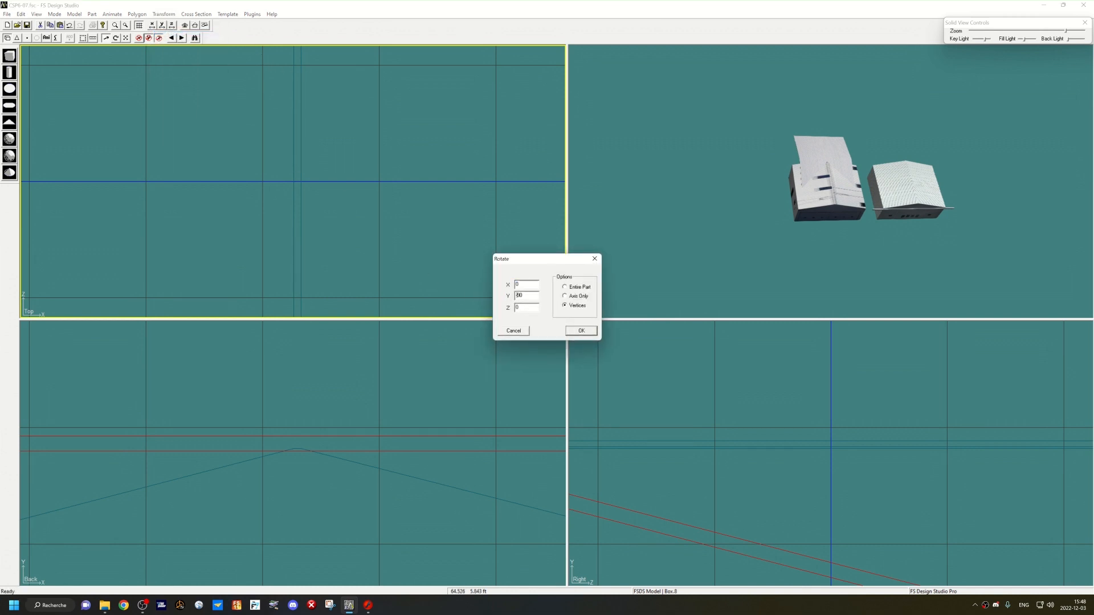
left_click(581, 331)
left_click_drag(734, 215, 759, 221)
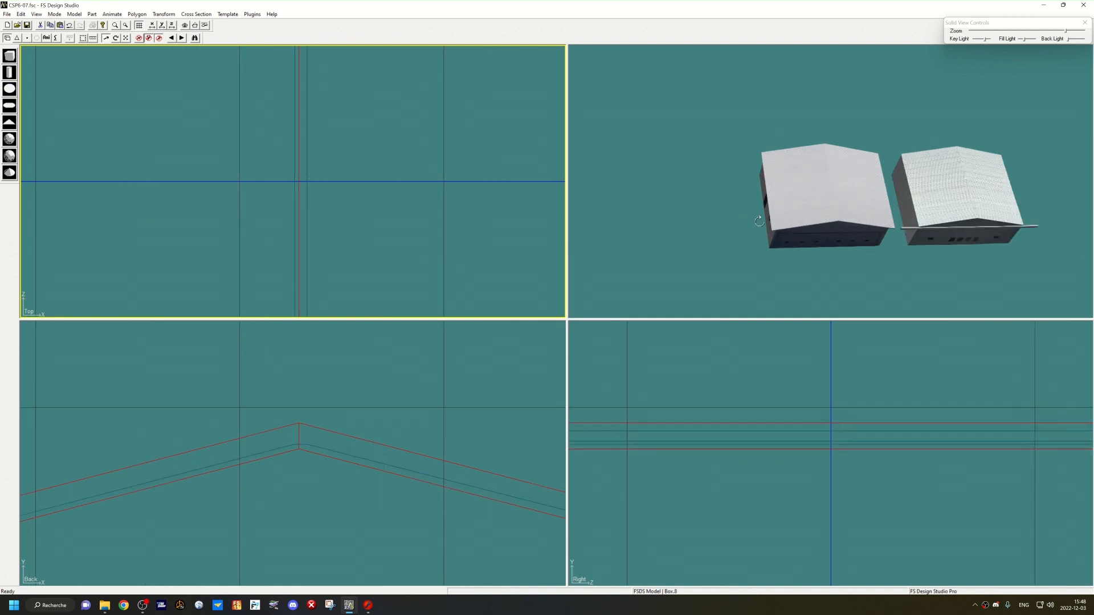
scroll(759, 221, "up", 2)
left_click_drag(759, 207, 781, 213)
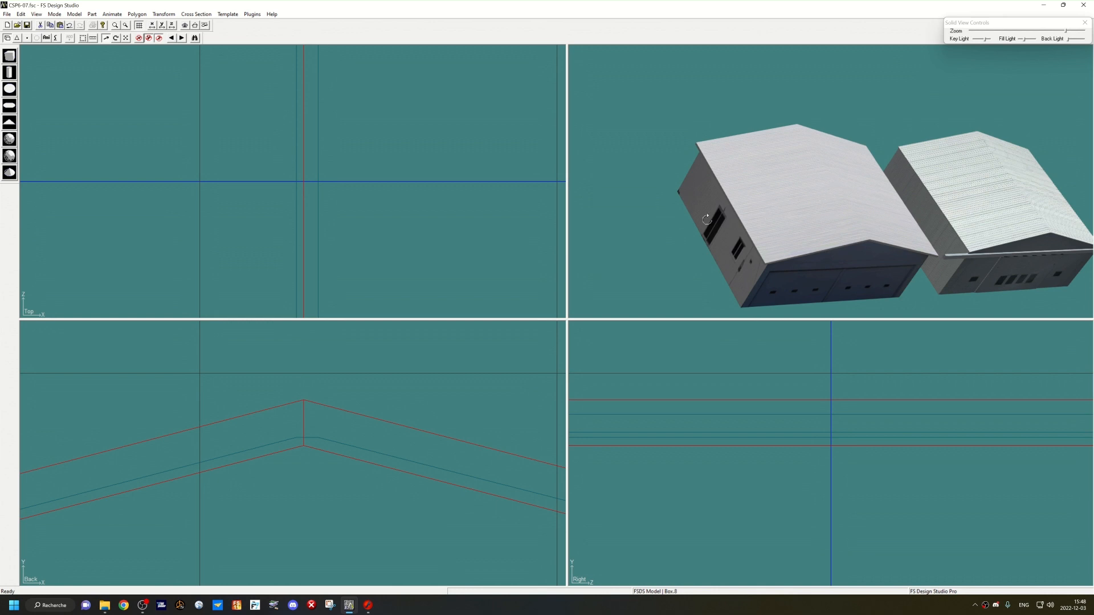
left_click_drag(706, 220, 683, 215)
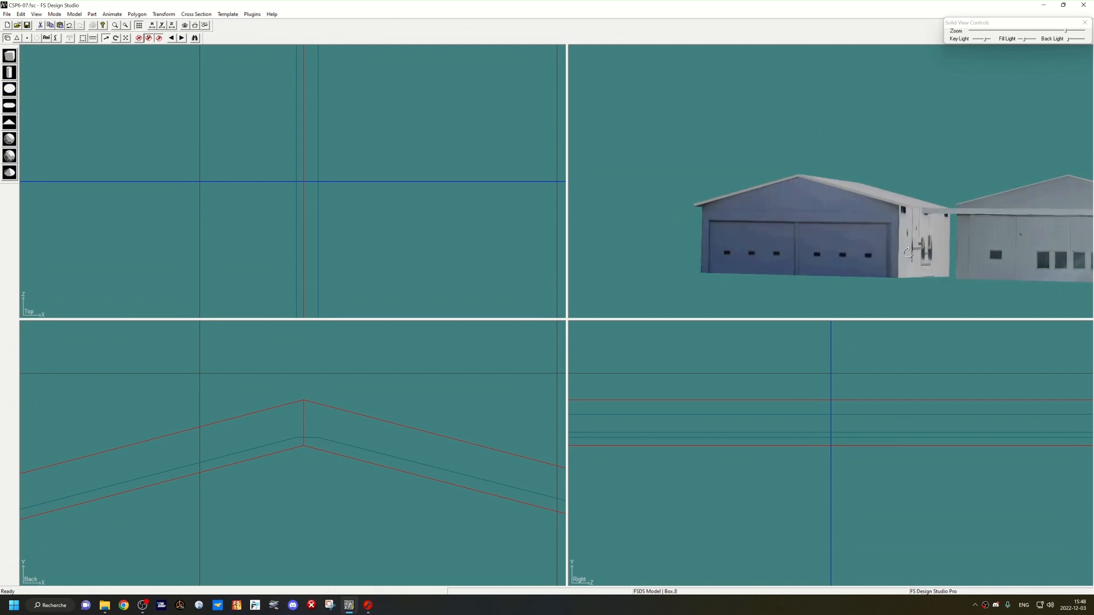
Step: Inspect the textured hangar's facade, side walls and roof from several angles in the 3D view
left_click_drag(908, 252, 829, 234)
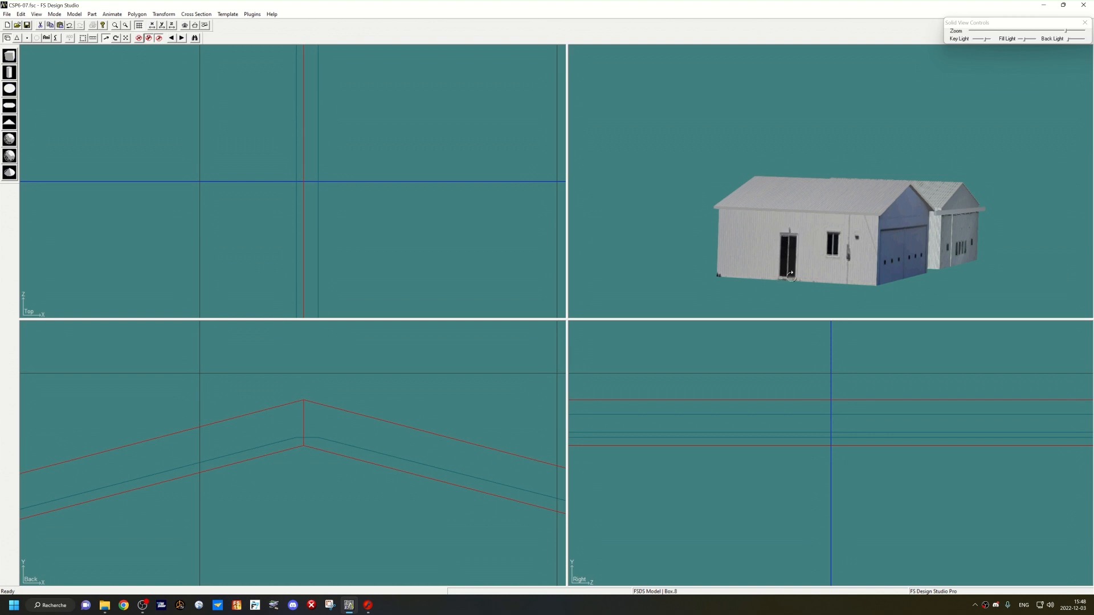
left_click_drag(831, 254, 770, 249)
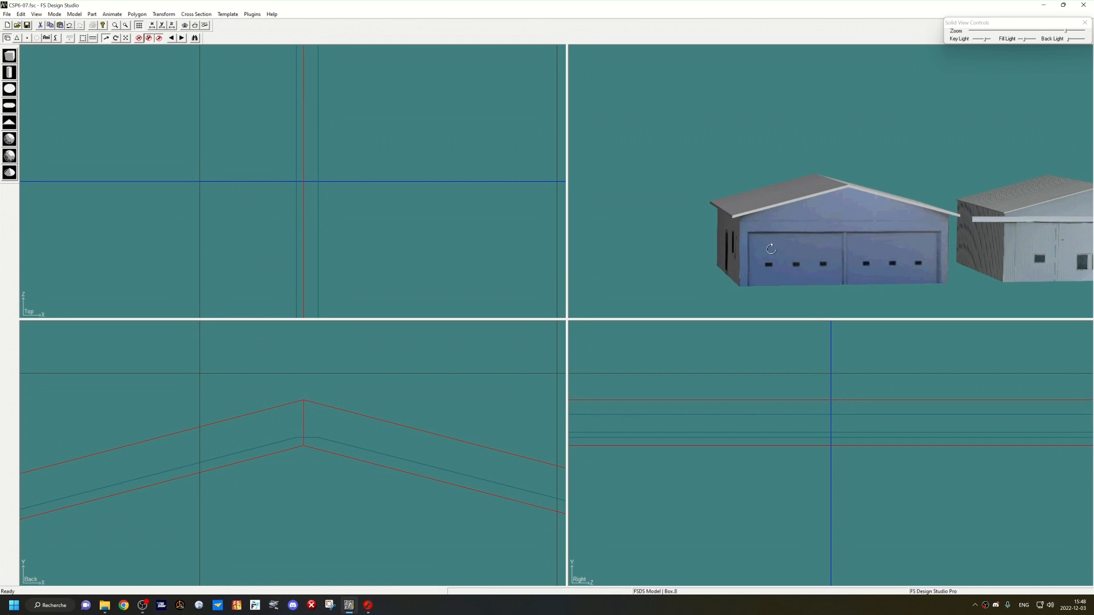
scroll(771, 249, "down", 3)
mouse_move(817, 231)
left_mouse_down()
mouse_move(772, 238)
mouse_move(835, 241)
left_mouse_up()
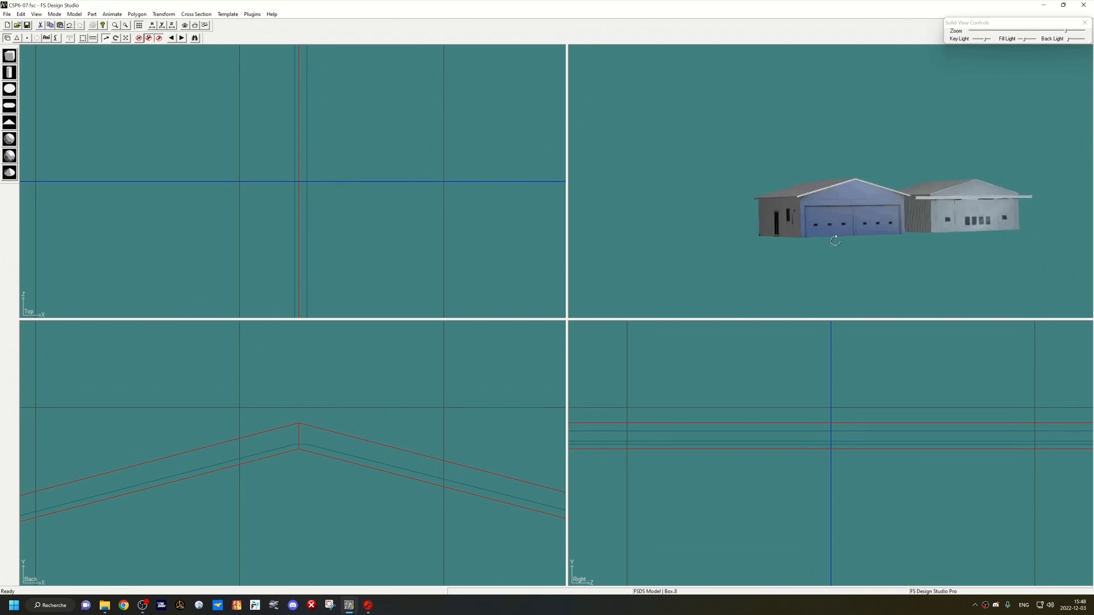
scroll(684, 257, "down", 5)
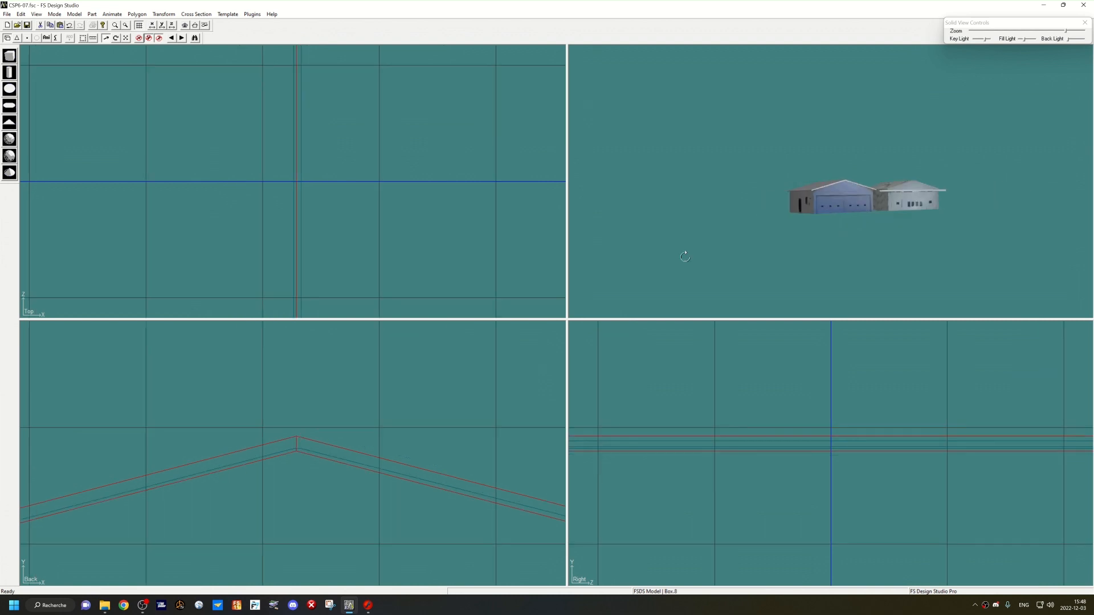
scroll(301, 369, "down", 2)
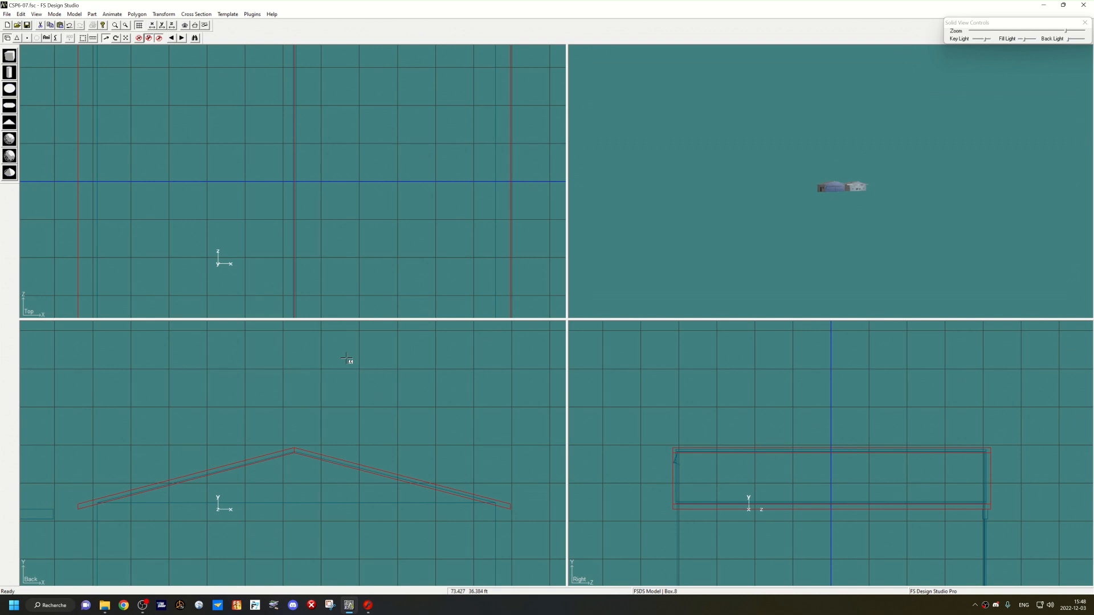
Step: Create a tube for a chimney with 6 points per section and 3 sections, closed at both ends
left_click(9, 73)
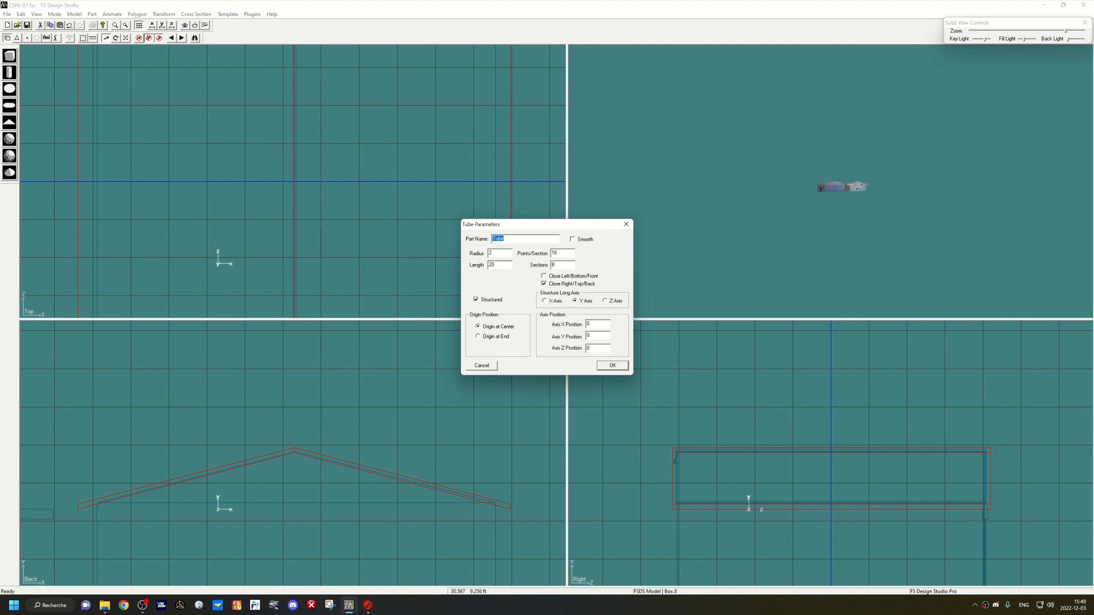
left_click(559, 252)
left_click(557, 253)
key("Left")
key("BackSpace")
left_click(548, 276)
left_click(613, 366)
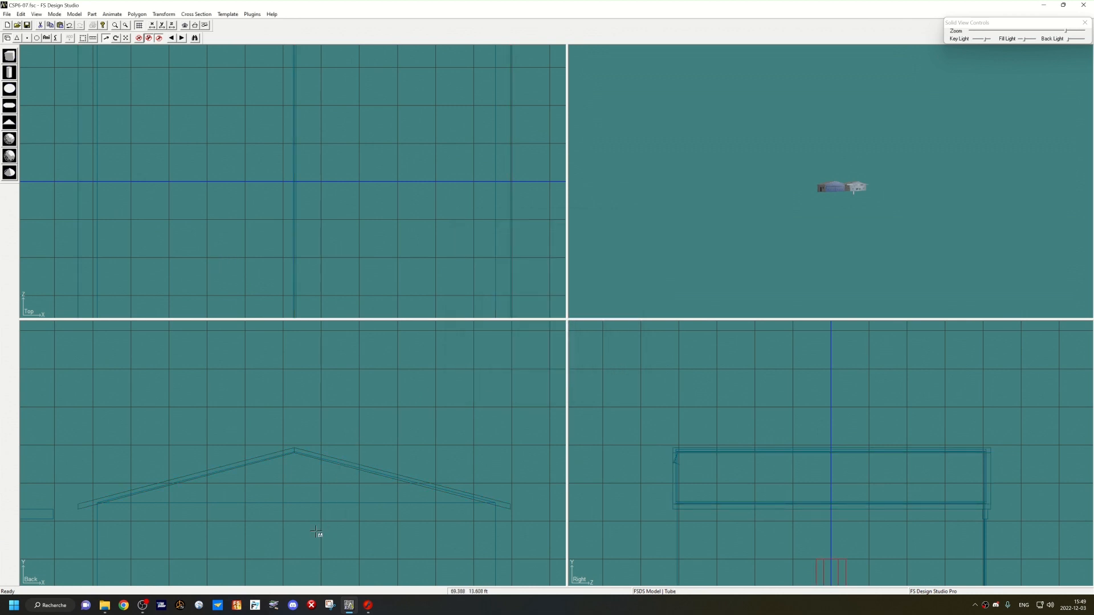
Step: Move the six-sided tube above the hangar roof, slightly to the +X side of the ridge
scroll(315, 530, "down", 3)
left_click_drag(227, 479, 314, 434)
left_click_drag(325, 491, 338, 439)
scroll(335, 461, "up", 4)
scroll(307, 354, "down", 2)
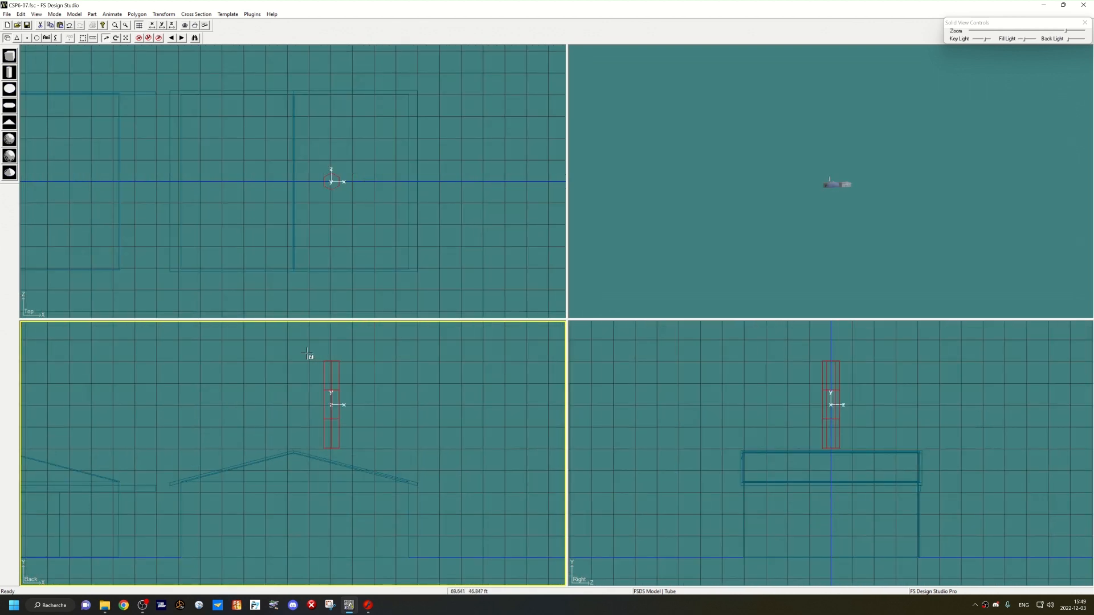
Step: Scale the six-sided tube's second ring from the top outward into a cap brim, with Y scaling locked
key("F4")
left_click_drag(308, 354, 370, 408)
left_click(148, 38)
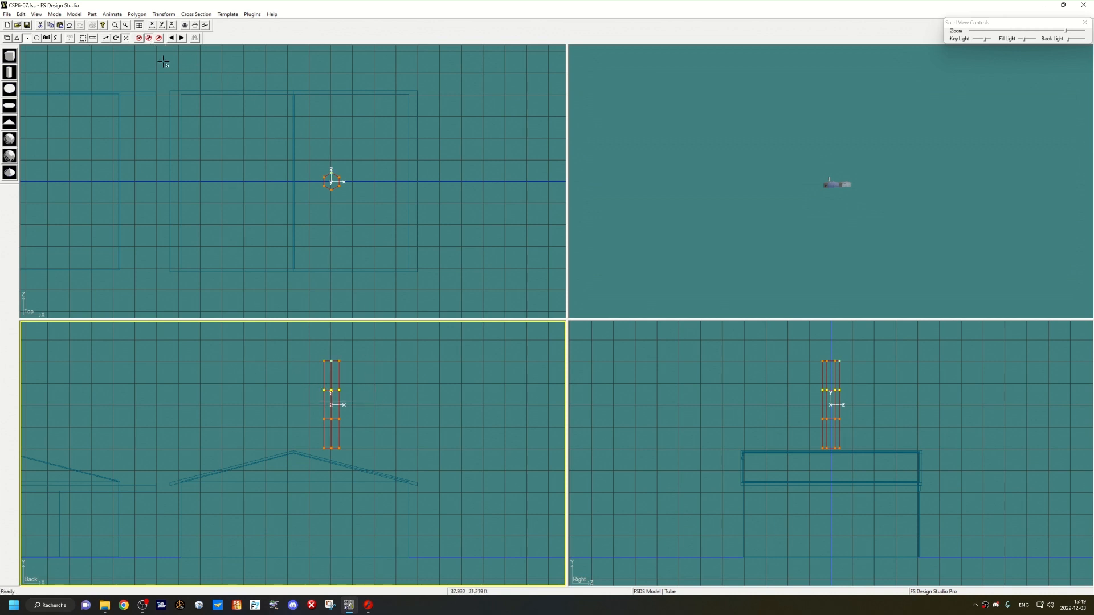
left_click_drag(349, 372, 468, 391)
Step: Raise the six-sided tube's third ring close to the brim and shrink its top ring into a peak
left_click_drag(360, 427, 304, 411, "shift")
key("Up")
key("Up")
key("Up")
key("Up")
key("Up")
key("Up")
key("Up")
key("Up")
left_click_drag(337, 343, 291, 344)
Step: Lower the six-sided tube's bottom ring into the roof and inspect the capped chimney in 3D
left_click_drag(347, 429, 288, 470)
key("Down")
key("F2")
scroll(777, 201, "up", 10)
left_click_drag(777, 201, 806, 214)
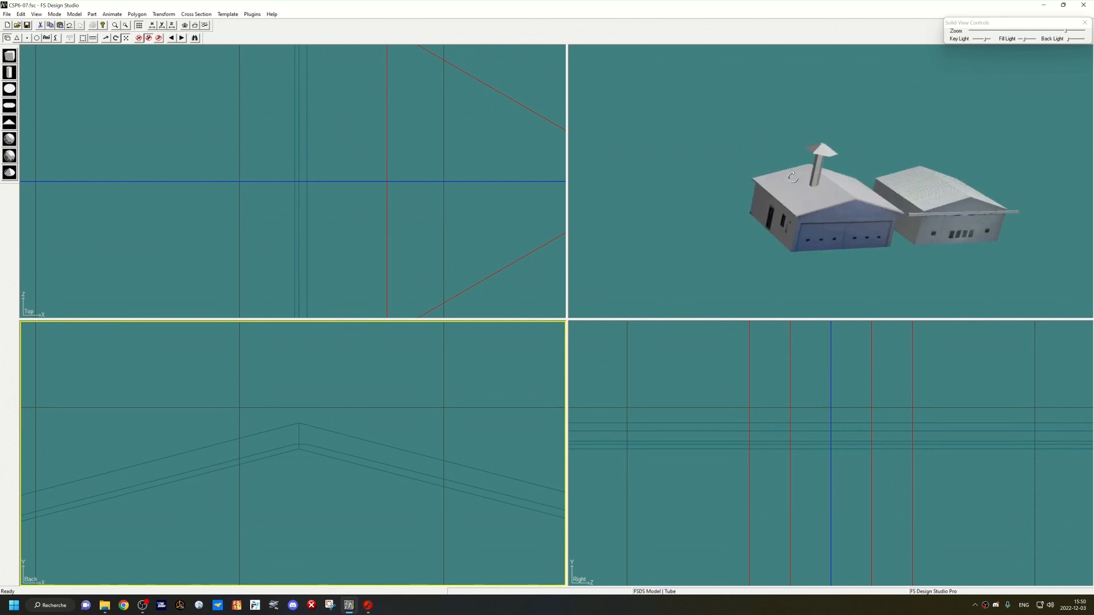
Step: Scale the whole six-sided chimney down so that it still passes through the roof slope
scroll(452, 354, "down", 10)
left_click_drag(400, 382, 299, 401)
key("ctrl+z")
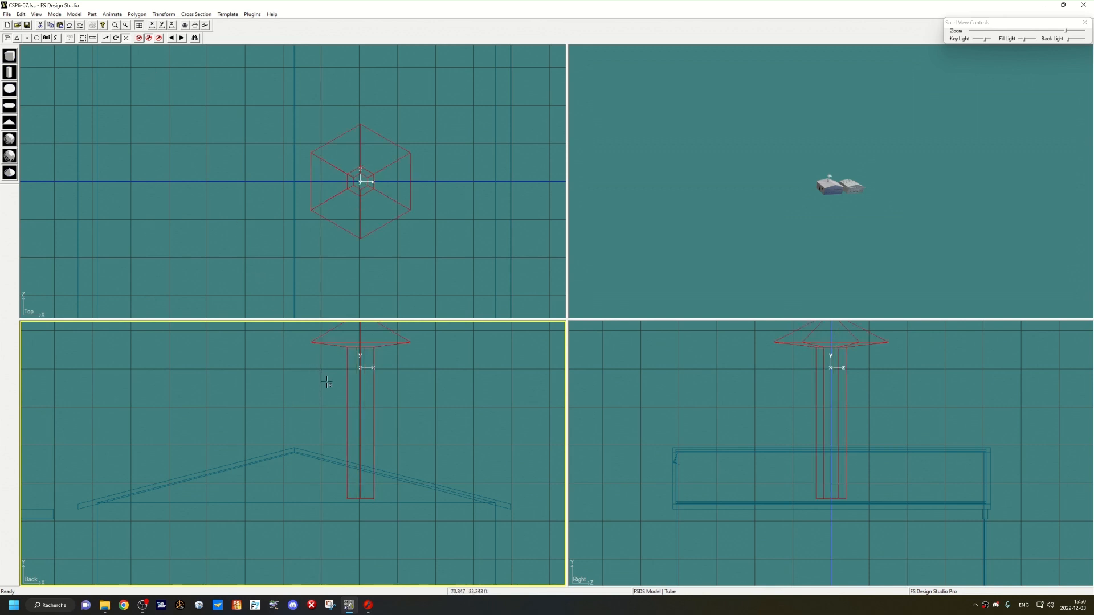
left_click_drag(327, 383, 403, 447)
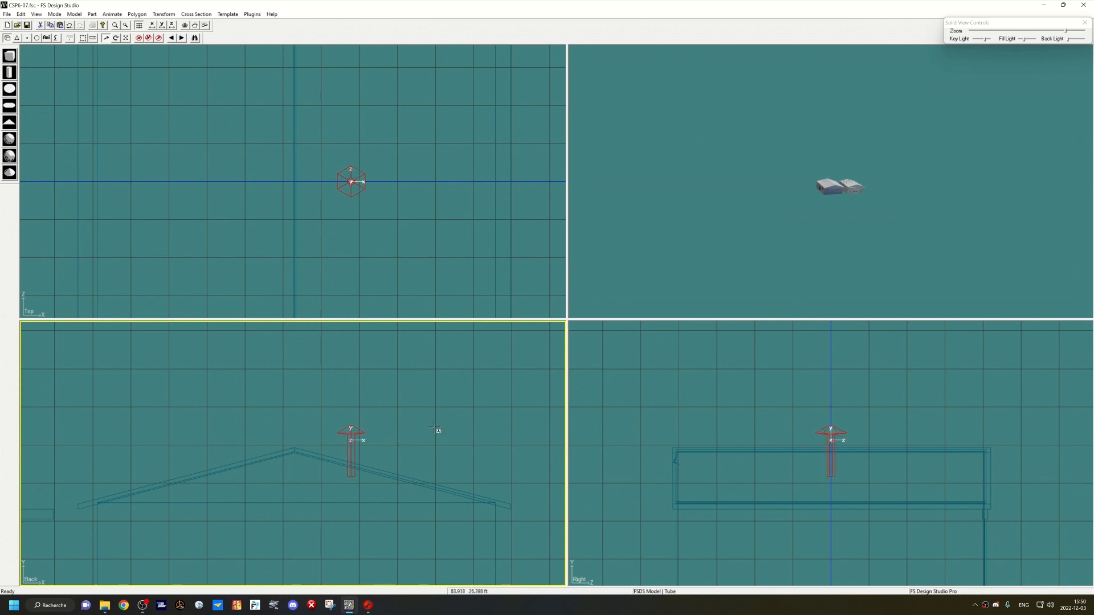
Step: Inspect the reduced six-sided chimney in 3D and delete it
scroll(676, 314, "up", 10)
mouse_move(761, 205)
left_mouse_down()
mouse_move(877, 194)
mouse_move(796, 212)
mouse_move(770, 224)
mouse_move(771, 240)
mouse_move(775, 180)
mouse_move(696, 203)
mouse_move(752, 212)
left_mouse_up()
scroll(774, 180, "up", 4)
scroll(374, 375, "down", 6)
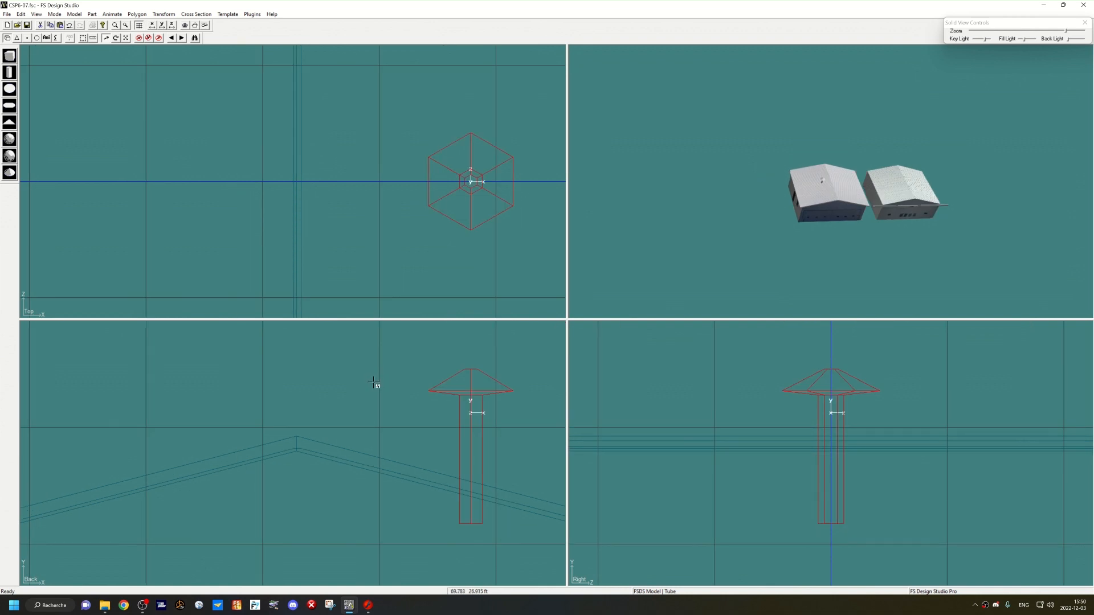
key("Delete")
Step: Create a closed tube with 24 points per section and 3 sections, and move it onto the +X roof slope
left_click(8, 74)
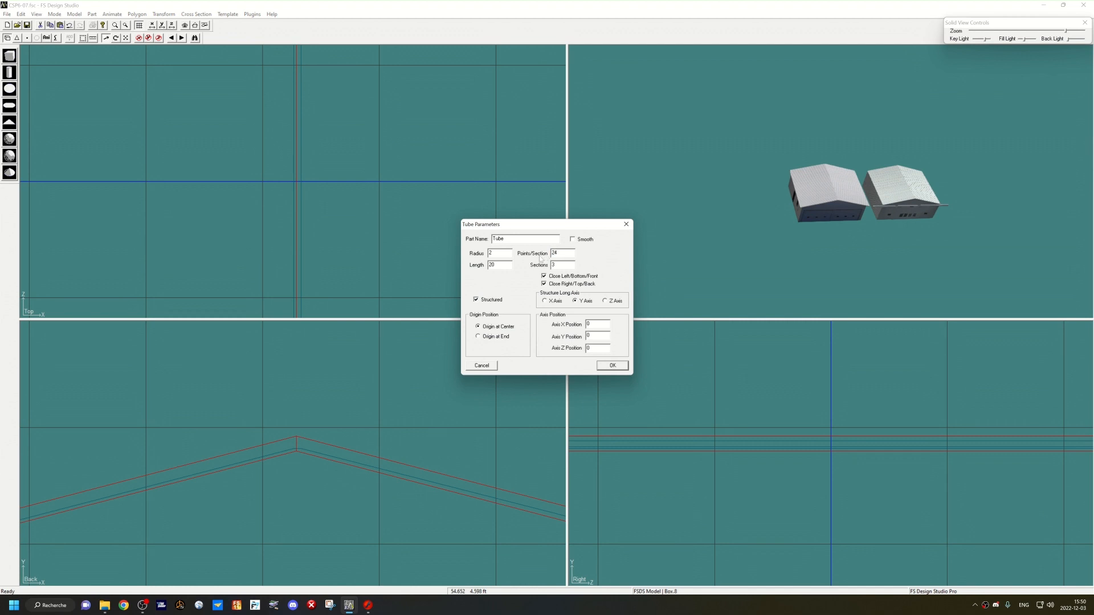
left_click(617, 369)
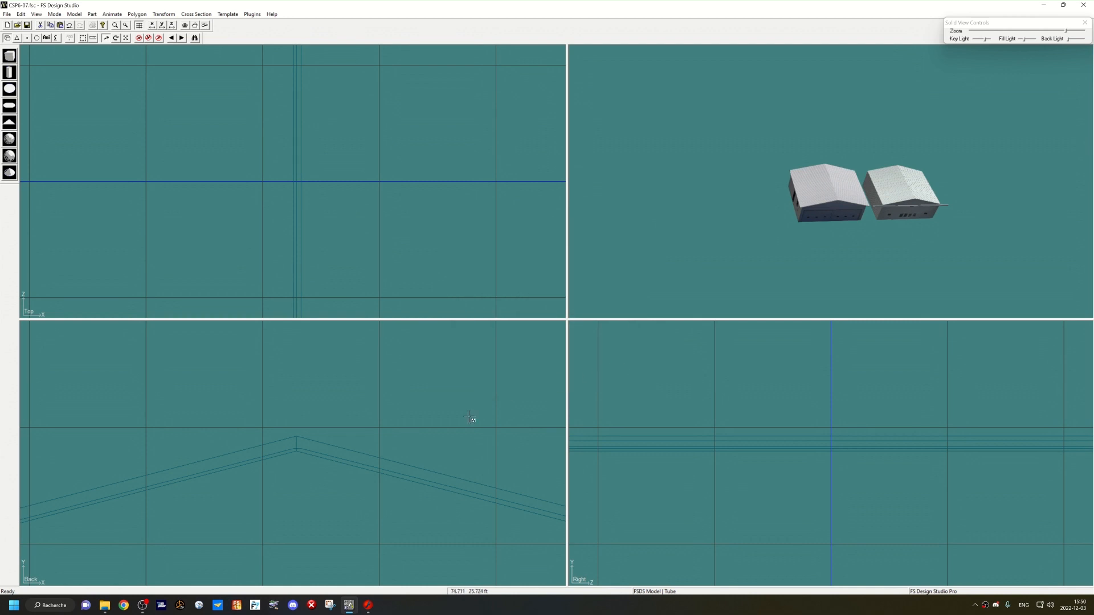
scroll(340, 473, "down", 5)
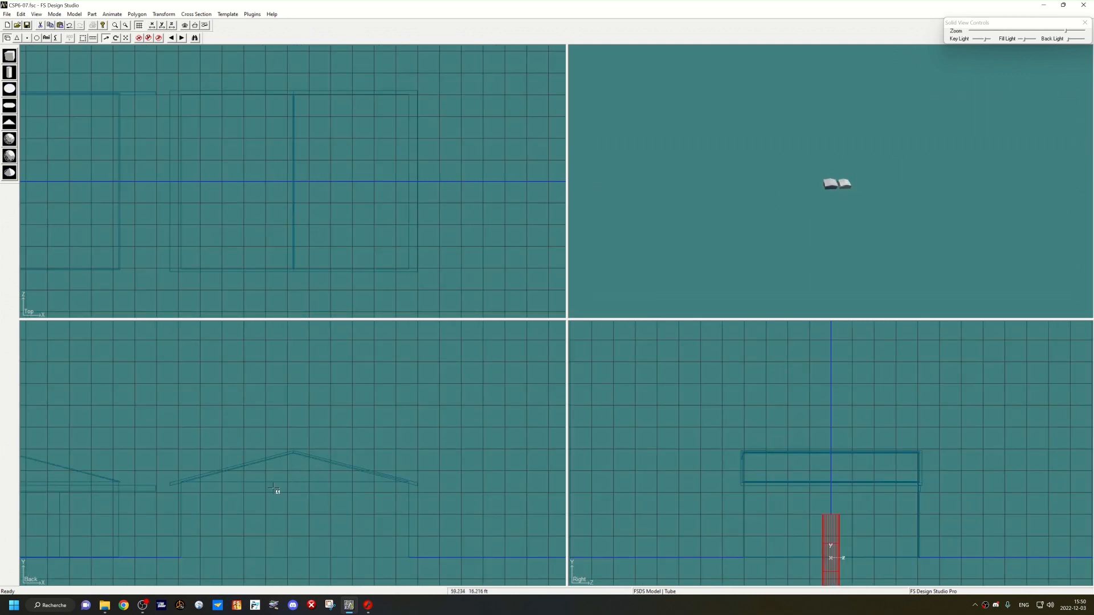
left_click_drag(174, 508, 372, 436)
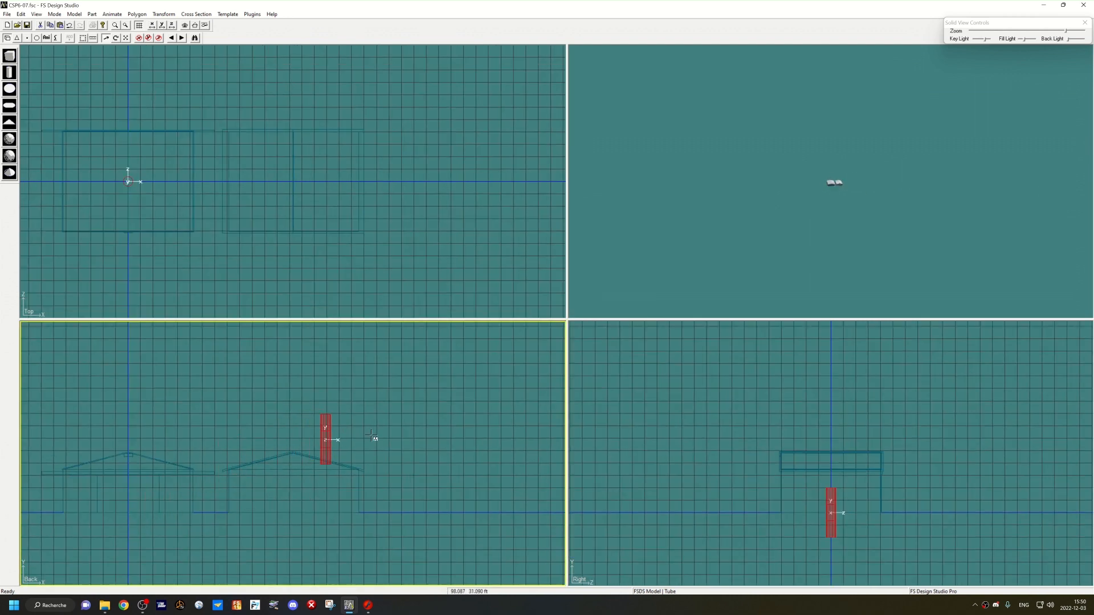
scroll(398, 453, "up", 5)
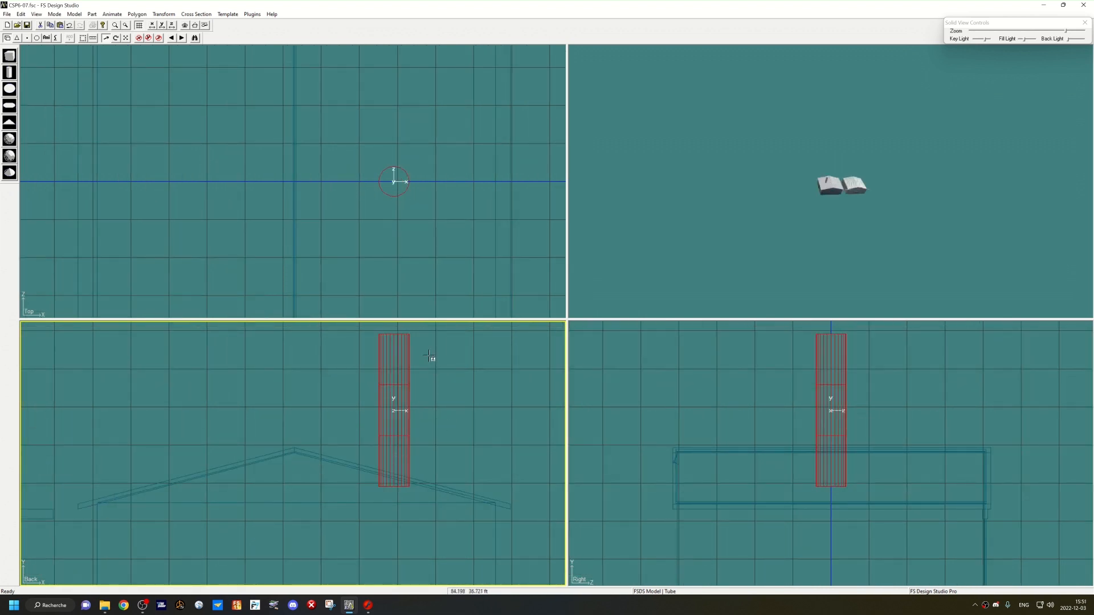
Step: Flare the 24-point tube's second ring into a wide cap brim and shrink its top ring into a peak
key("F4")
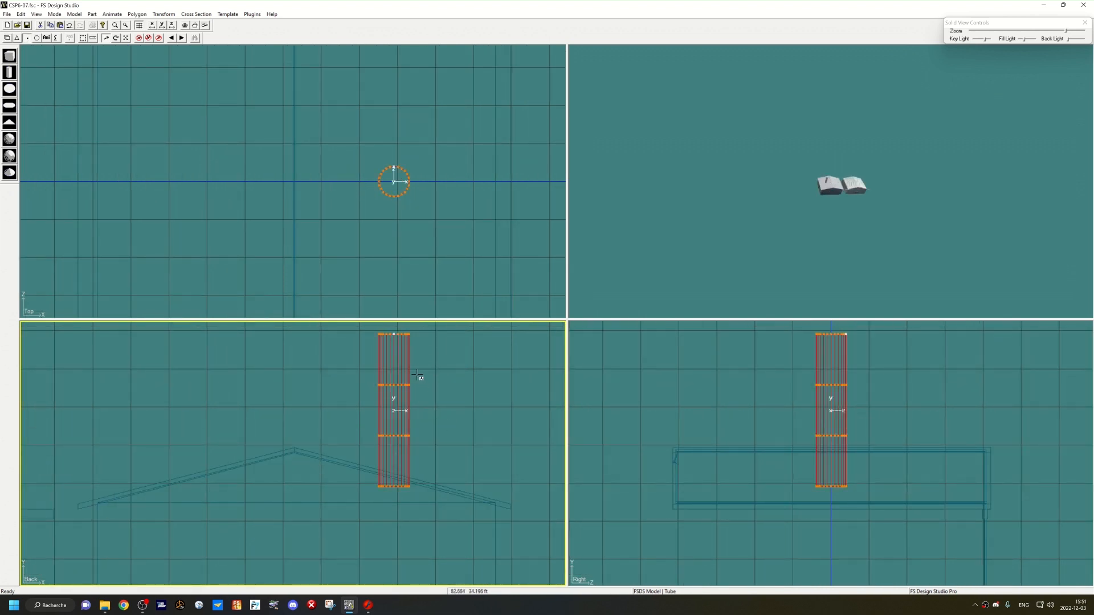
left_click_drag(392, 386, 344, 395)
key("s")
left_click_drag(415, 362, 530, 370)
left_click_drag(428, 324, 369, 344)
left_click_drag(499, 340, 388, 351)
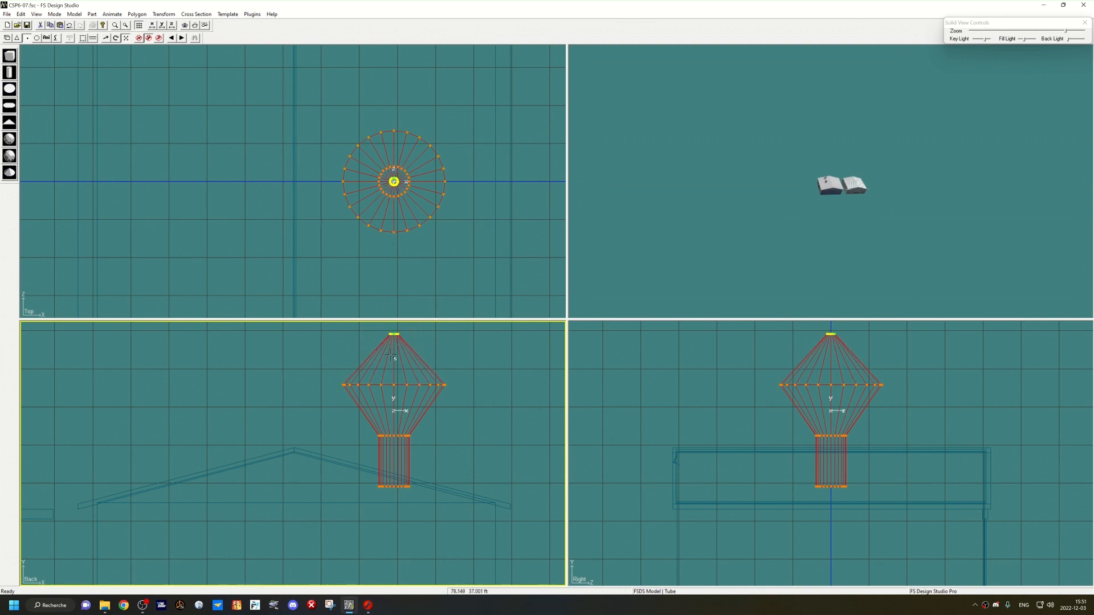
Step: Raise the 24-point tube's third ring to just beneath the cap brim
left_click_drag(418, 441, 331, 426, "shift")
key("Up")
key("Up")
key("Up")
key("Up")
key("Up")
key("Up")
key("Up")
key("Up")
key("Up")
key("Up")
key("Up")
key("Up")
key("Up")
key("Up")
key("Up")
key("Up")
key("Up")
key("Up")
key("Up")
key("Up")
key("Up")
key("Up")
key("Up")
key("Up")
key("Up")
key("Up")
key("Up")
key("Up")
key("Up")
key("Up")
key("Up")
key("Up")
key("Up")
key("Up")
key("Up")
key("Up")
key("Up")
key("Up")
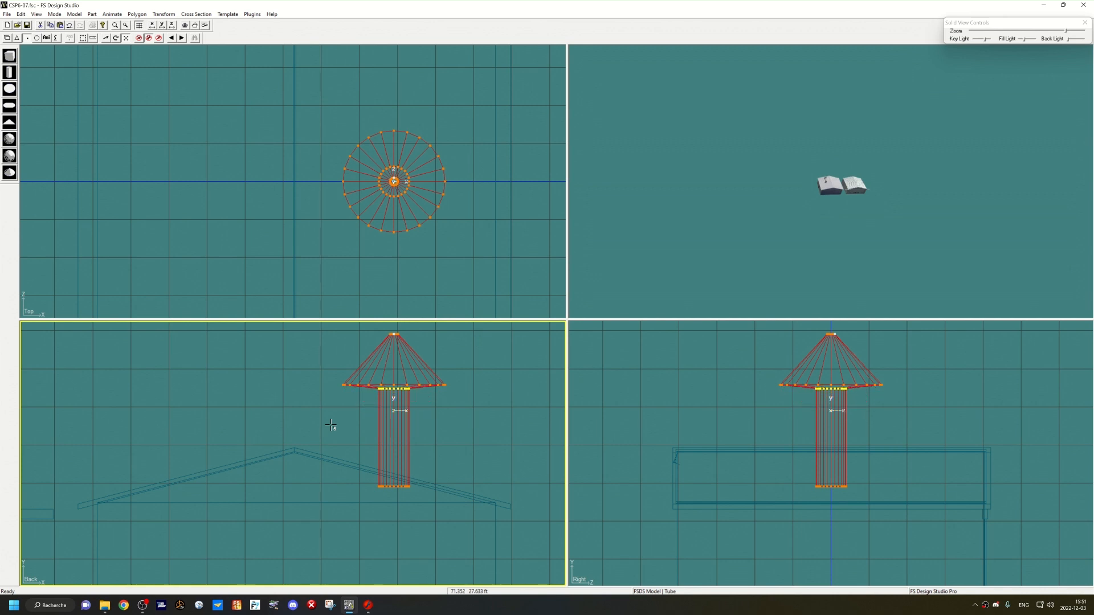
Step: Lower the chimney's bottom ring to lengthen the pipe below the roof slope
left_click_drag(424, 478, 360, 497)
key("Down")
key("Down")
key("Down")
key("Down")
key("Down")
key("Down")
key("Down")
key("Down")
key("Down")
key("Down")
key("Down")
key("Down")
key("Down")
key("Down")
key("Down")
key("Down")
key("Down")
key("Down")
key("Down")
key("Down")
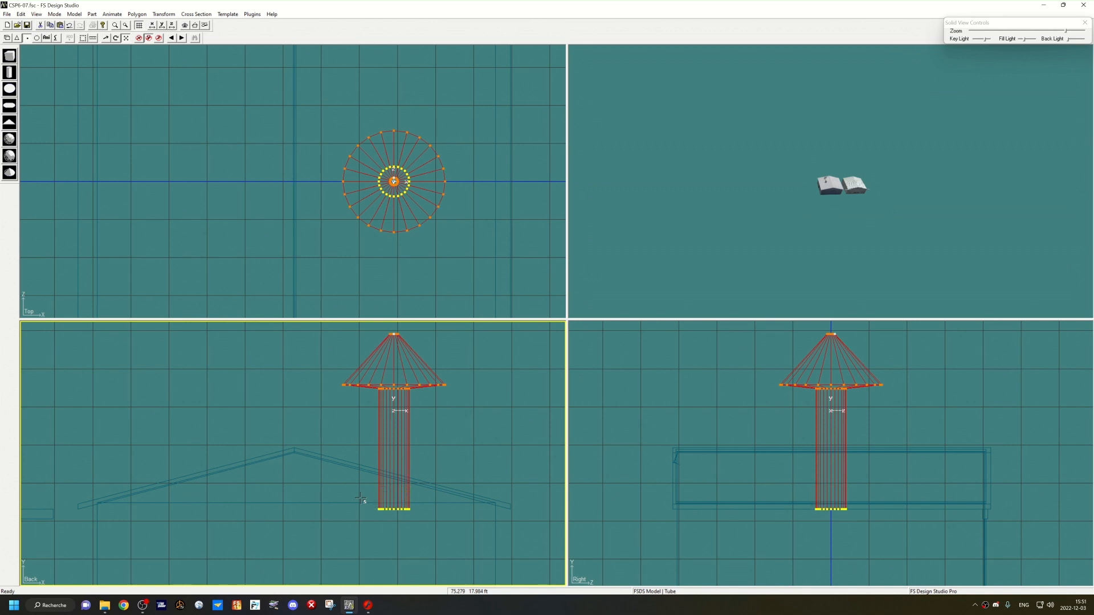
key("Down")
key("Down")
key("Down")
key("Down")
key("Down")
key("Down")
key("Down")
key("Down")
key("Down")
key("Down")
key("Down")
key("Down")
key("Down")
key("F2")
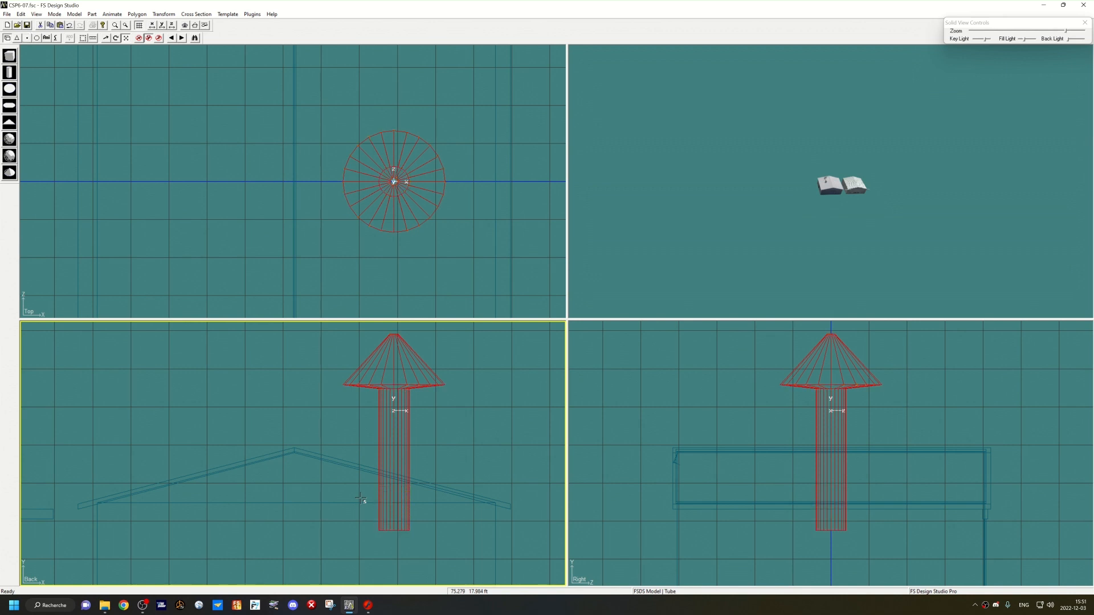
Step: Scale the whole round chimney down and reposition it through the roof slope beside the ridge
left_click_drag(422, 472, 356, 432)
key("m")
left_click_drag(463, 409, 432, 444)
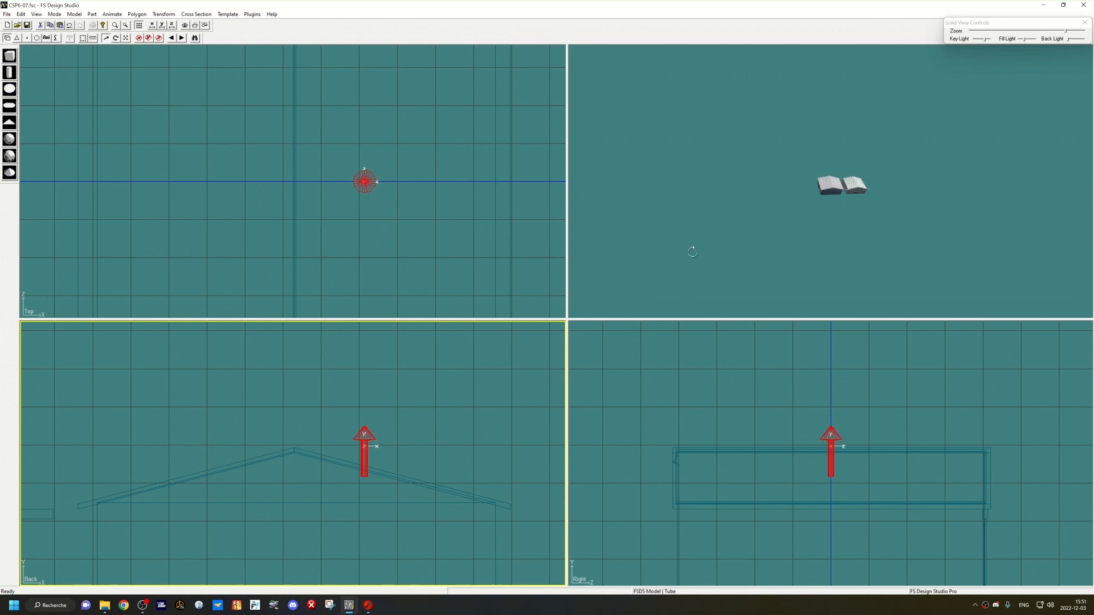
scroll(737, 258, "up", 14)
left_click_drag(737, 257, 766, 164)
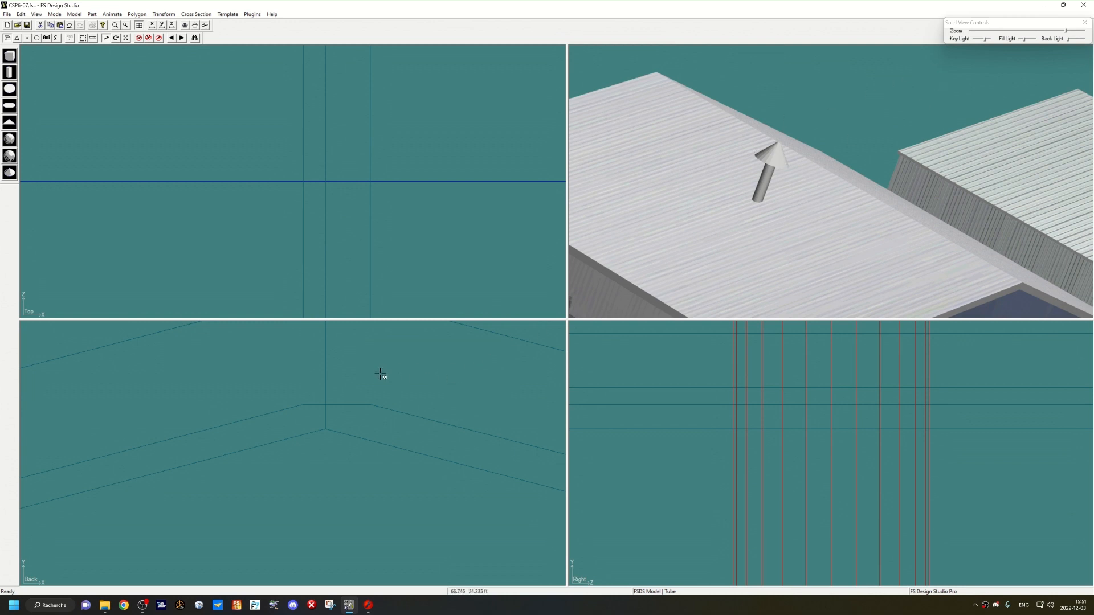
Step: Enable Polygon Smoothing for the chimney tube and inspect its shading in 3D
right_click(402, 375)
left_click(398, 458)
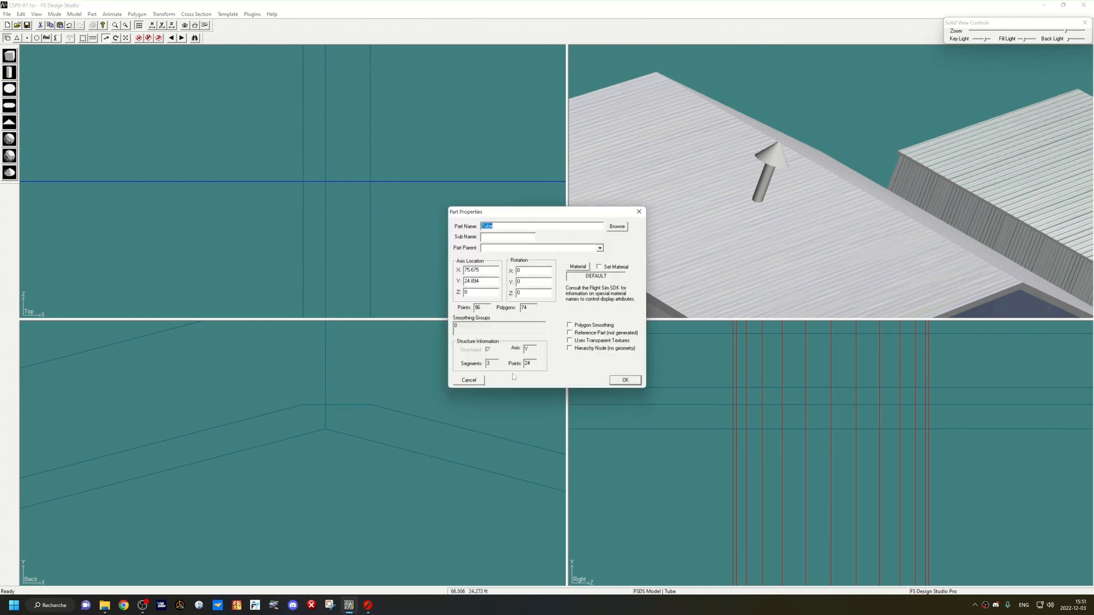
left_click(570, 326)
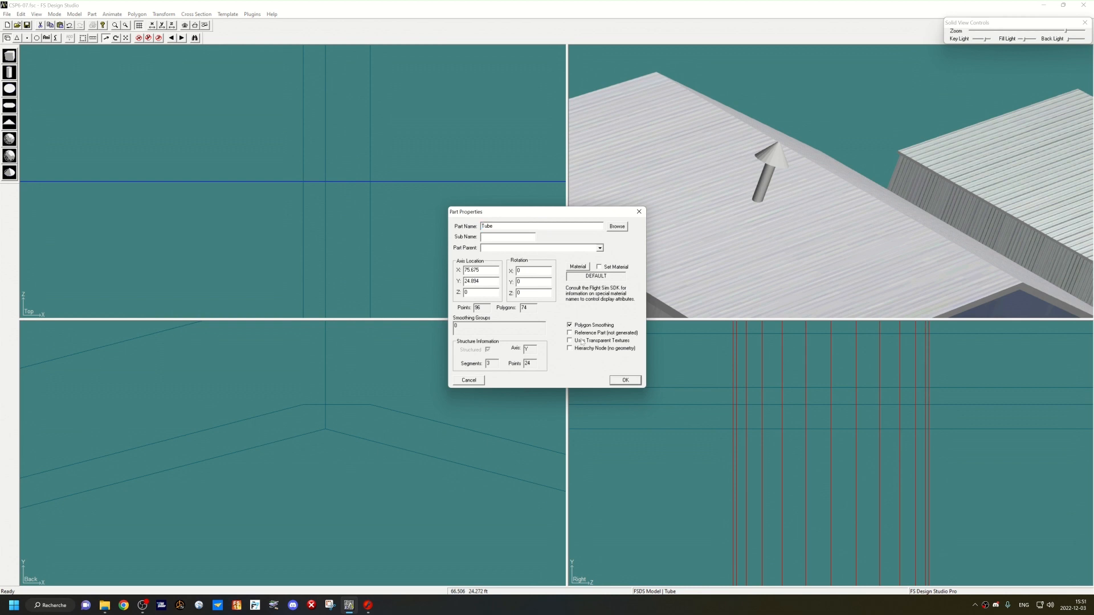
left_click(626, 380)
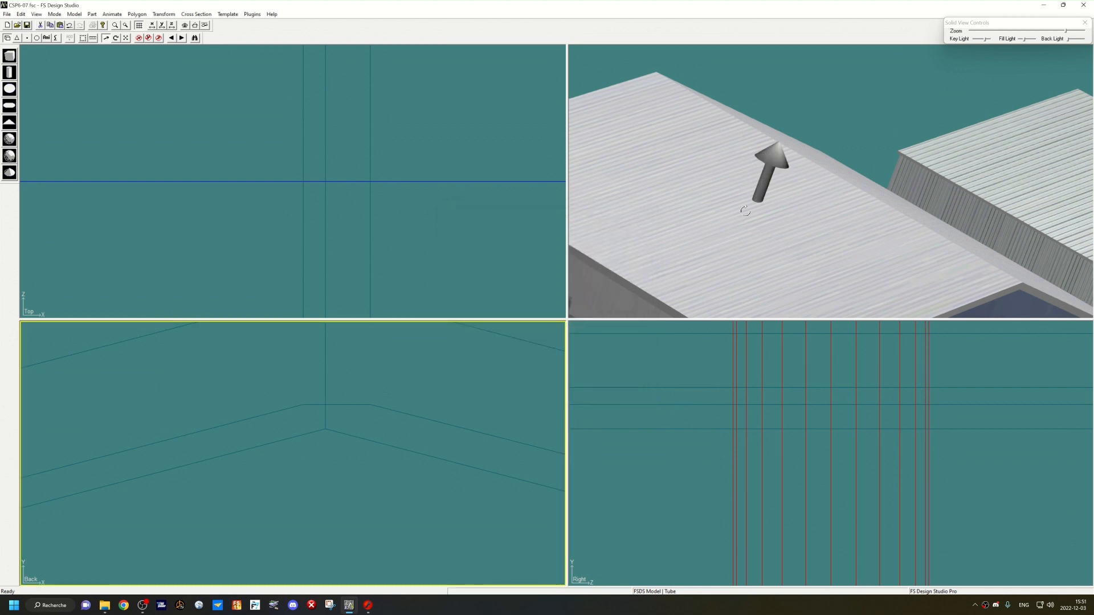
mouse_move(767, 186)
left_mouse_down()
mouse_move(719, 176)
mouse_move(761, 206)
left_mouse_up()
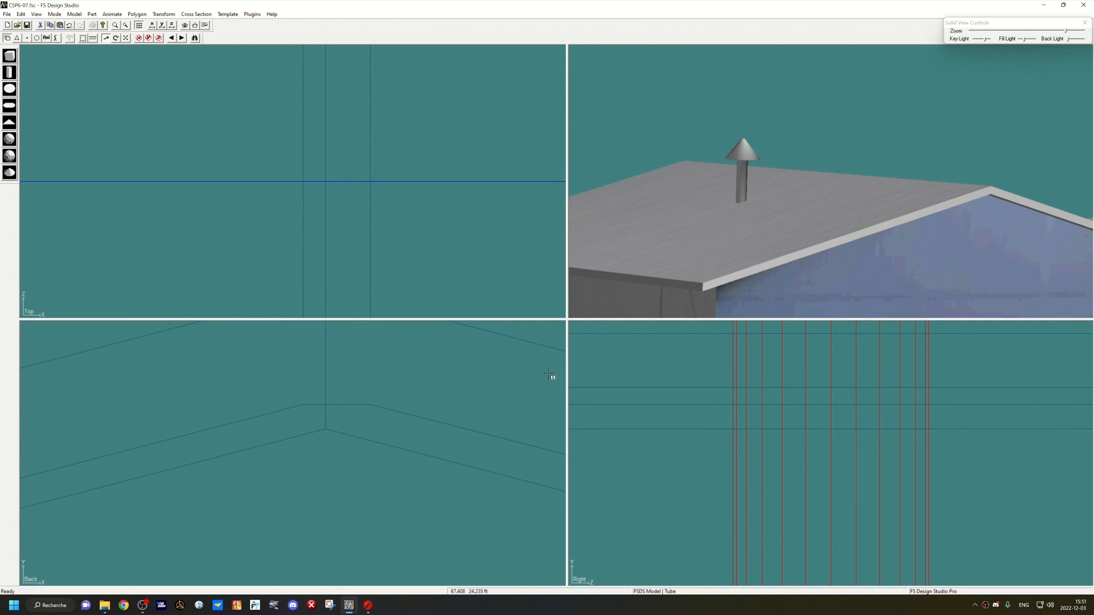
Step: Lower the chimney cap's top ring to flatten the cone, and inspect the cap in 3D
scroll(640, 361, "down", 4)
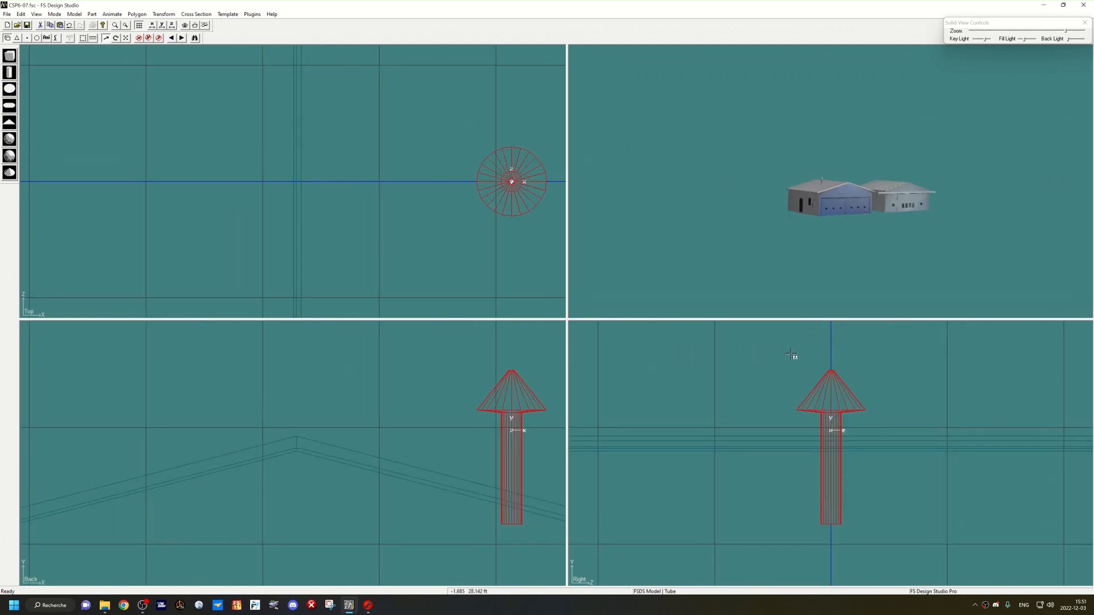
key("p")
key("s")
left_click_drag(801, 354, 853, 373)
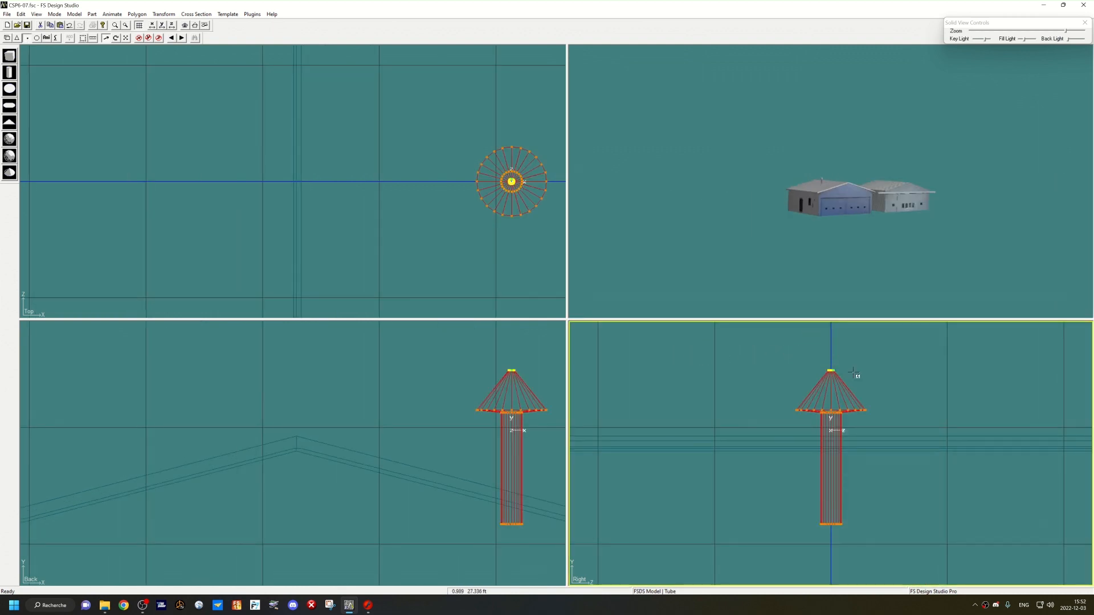
key("Down")
key("Down")
key("Down")
key("p")
scroll(825, 269, "up", 8)
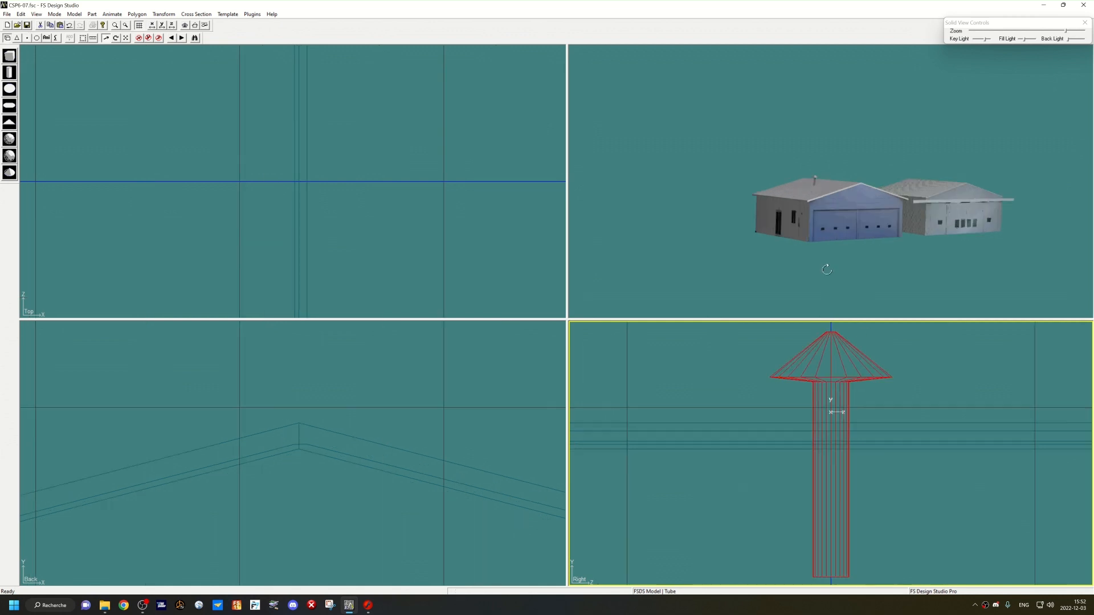
left_click_drag(783, 198, 946, 168)
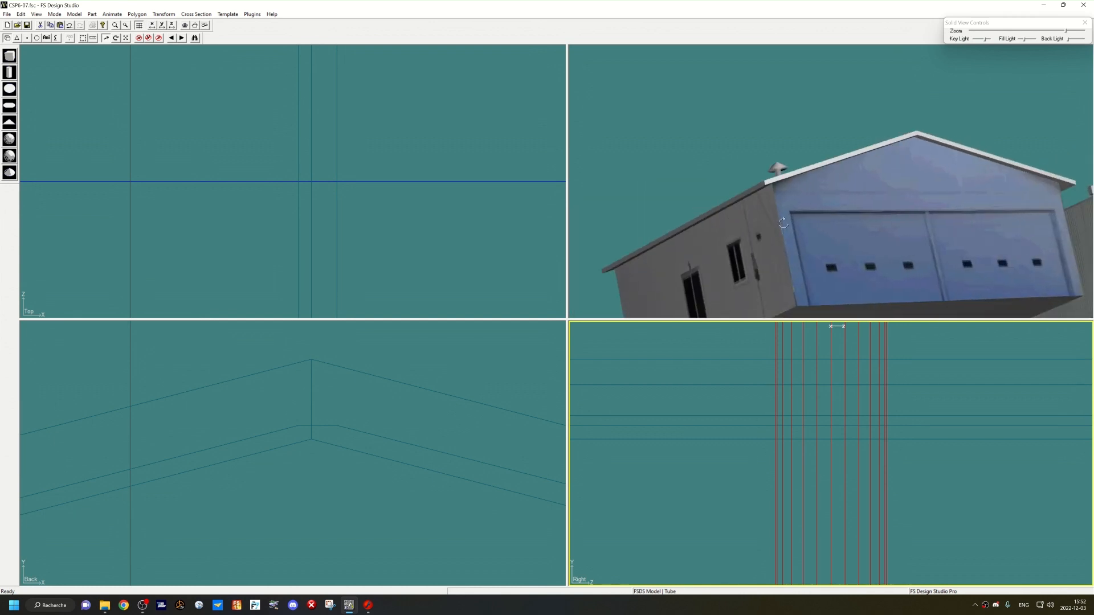
Step: Move the chimney in plan toward the hangar's +X, +Z roof corner and inspect its placement in 3D
scroll(798, 374, "down", 8)
scroll(618, 368, "down", 3)
left_click_drag(384, 237, 444, 171)
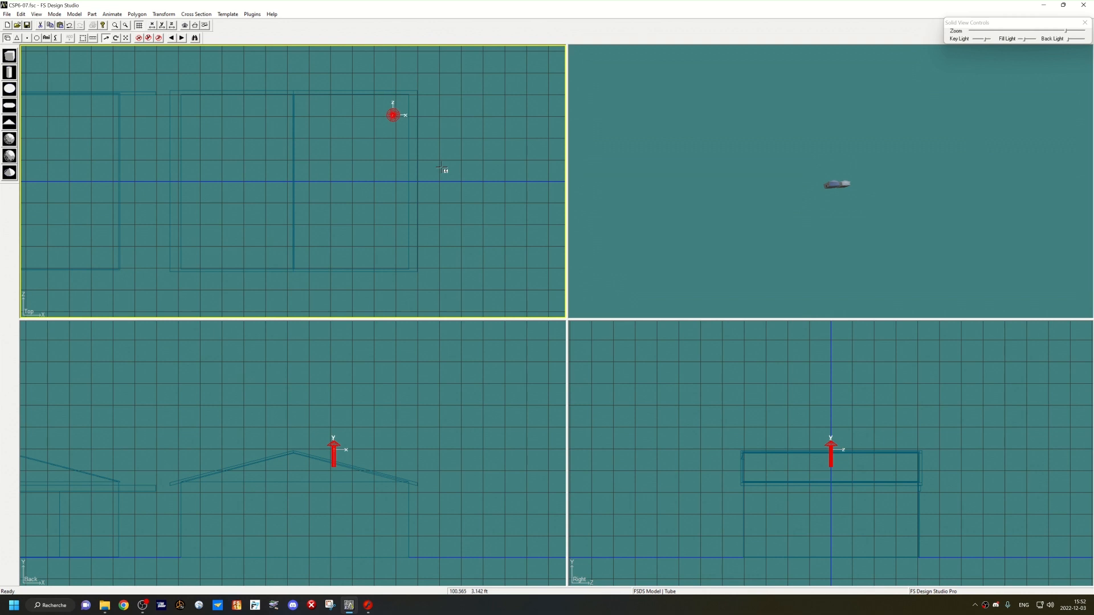
scroll(798, 207, "up", 10)
left_click_drag(798, 207, 747, 296)
scroll(379, 446, "down", 10)
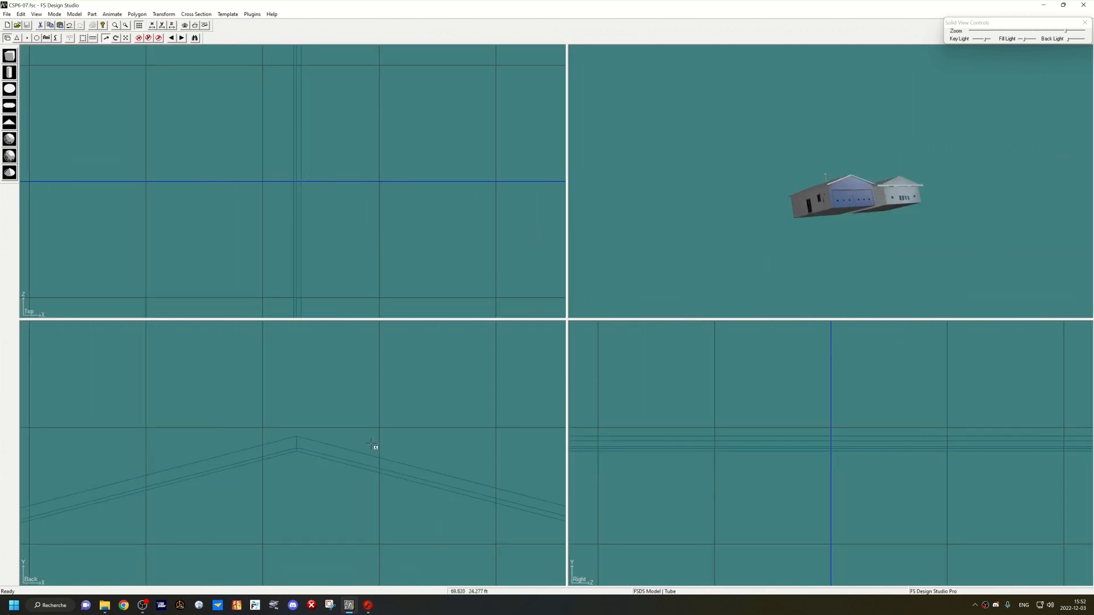
Step: Move the chimney along Z to the opposite end of the hangar roof and inspect its placement in 3D
left_click(422, 410)
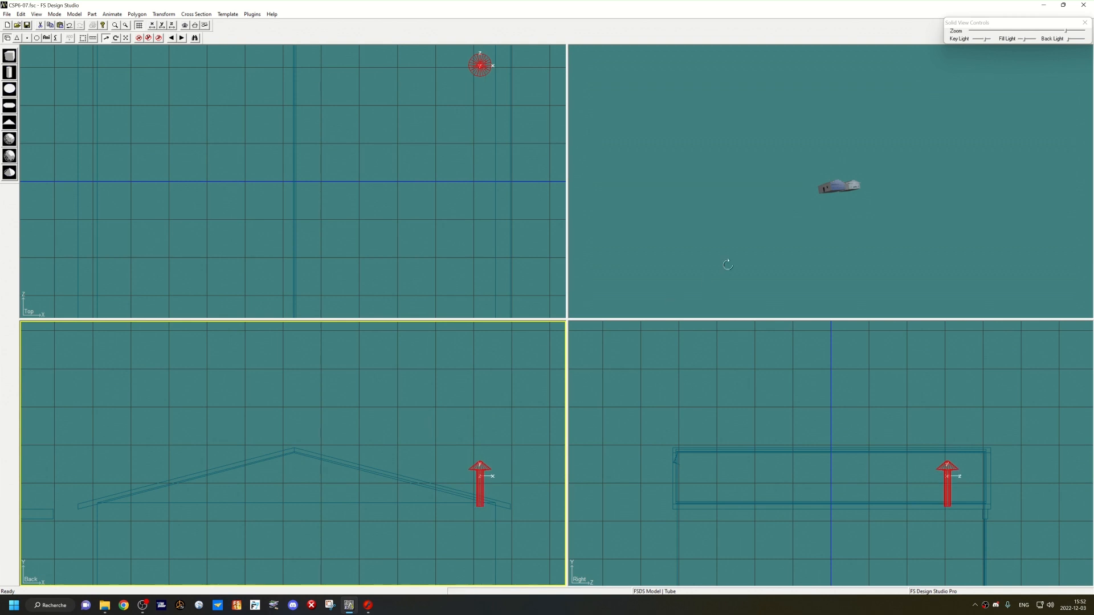
scroll(826, 200, "up", 10)
left_click_drag(826, 200, 653, 316)
scroll(339, 207, "down", 10)
left_click_drag(305, 164, 305, 247)
scroll(764, 196, "up", 10)
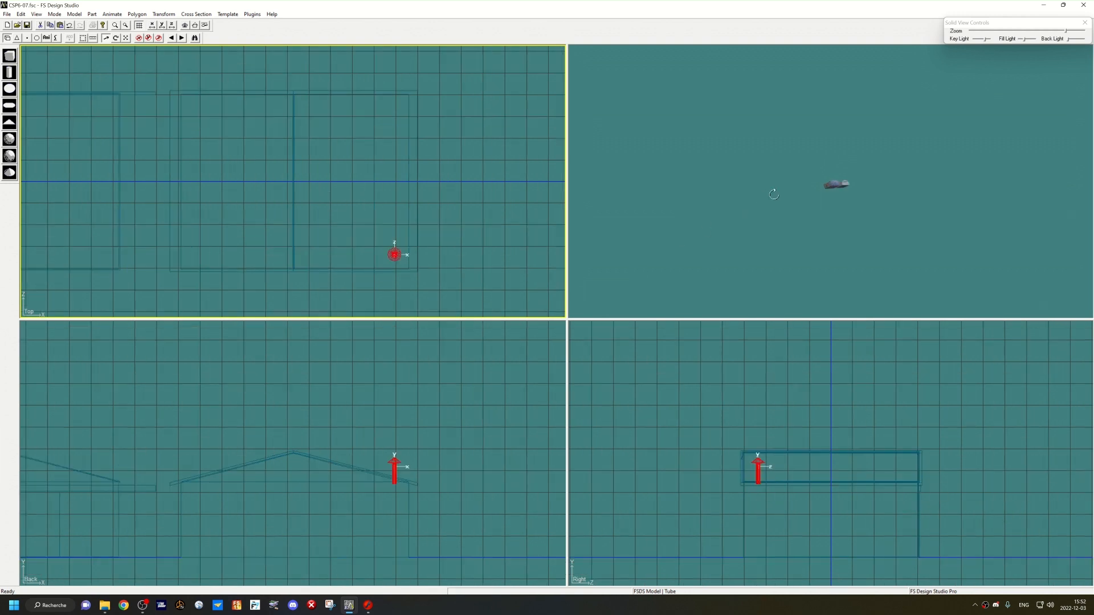
left_click_drag(764, 197, 801, 144)
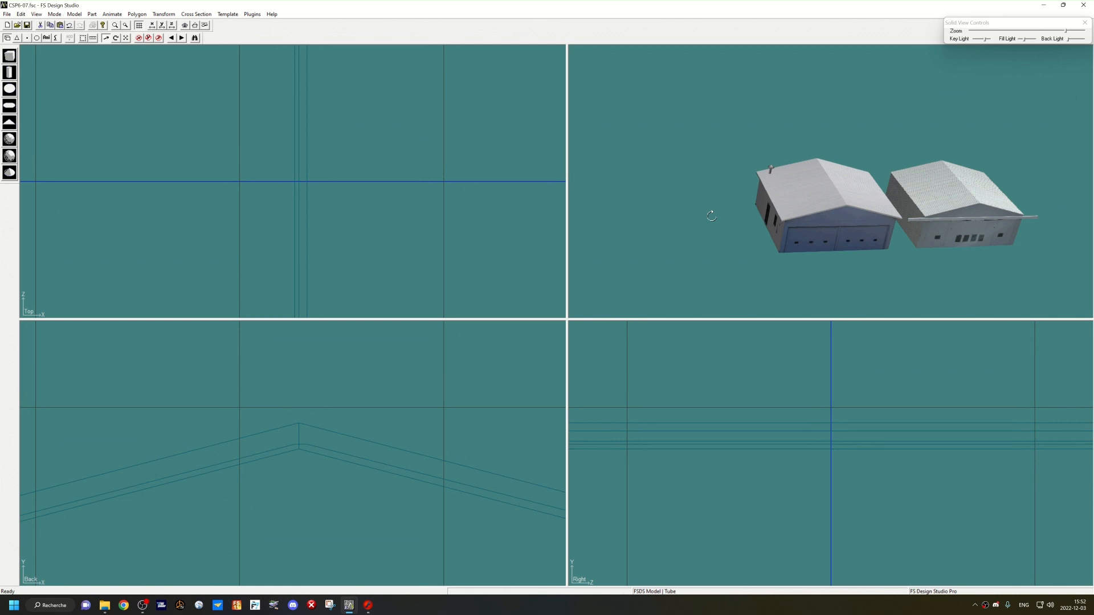
Step: Open vincent-massey.fsc from the ChantierFSDS desktop folder, discarding the changes to CSP6-07.fsc
left_click(8, 15)
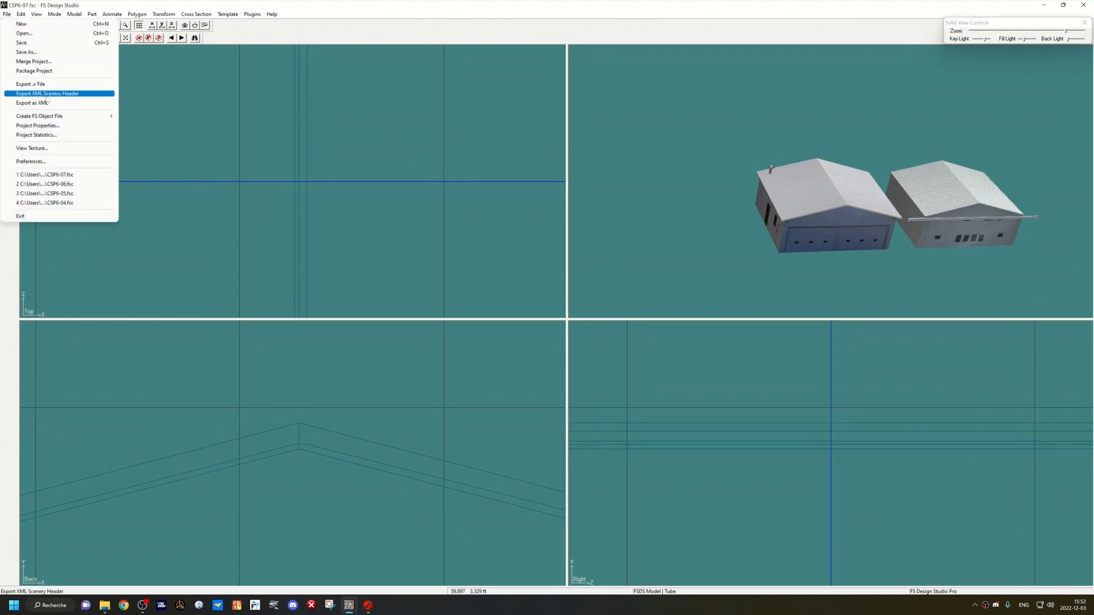
left_click(53, 34)
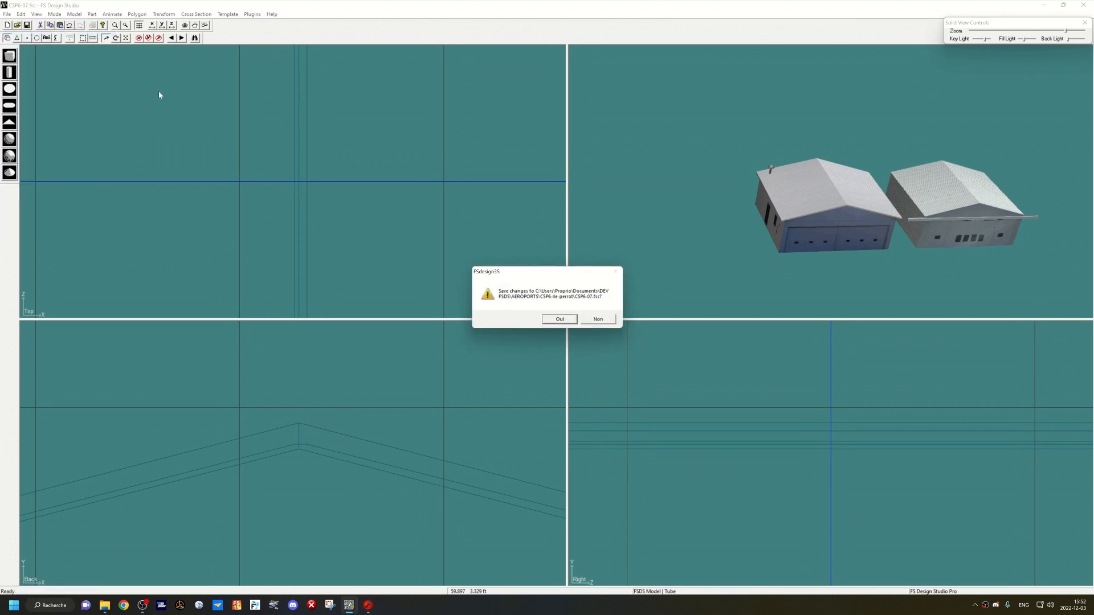
left_click(598, 319)
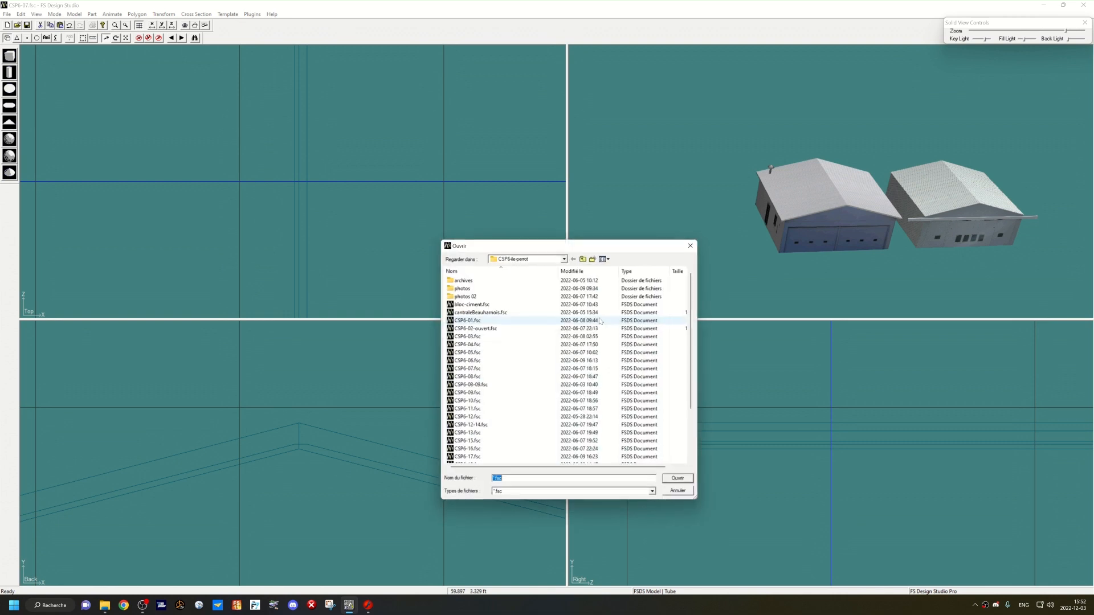
left_click(584, 258)
left_click(584, 259)
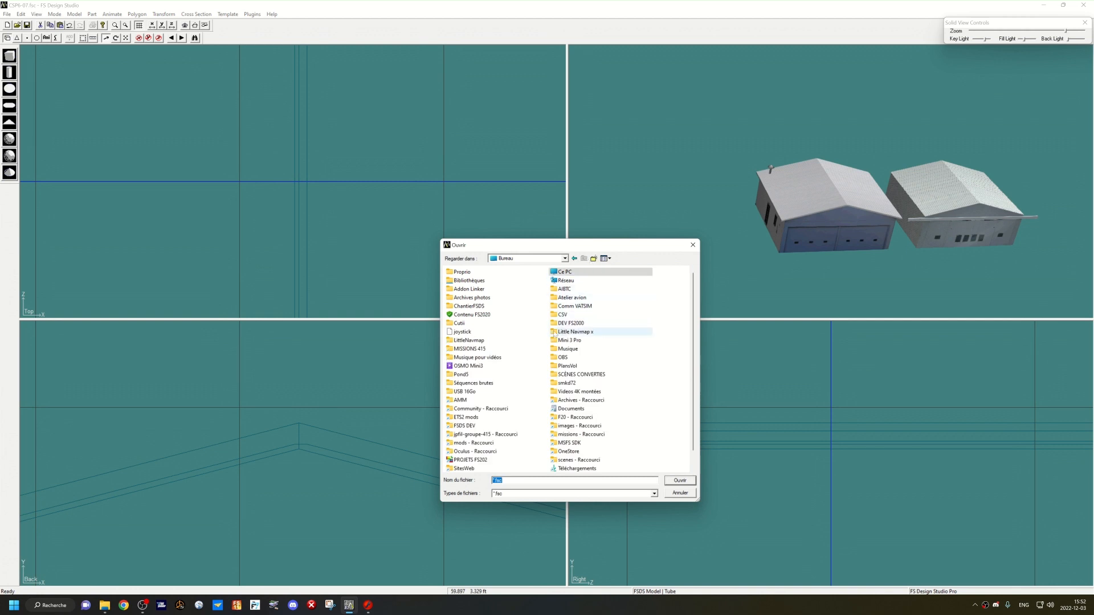
left_click(473, 307)
double_click(473, 308)
double_click(463, 287)
double_click(473, 289)
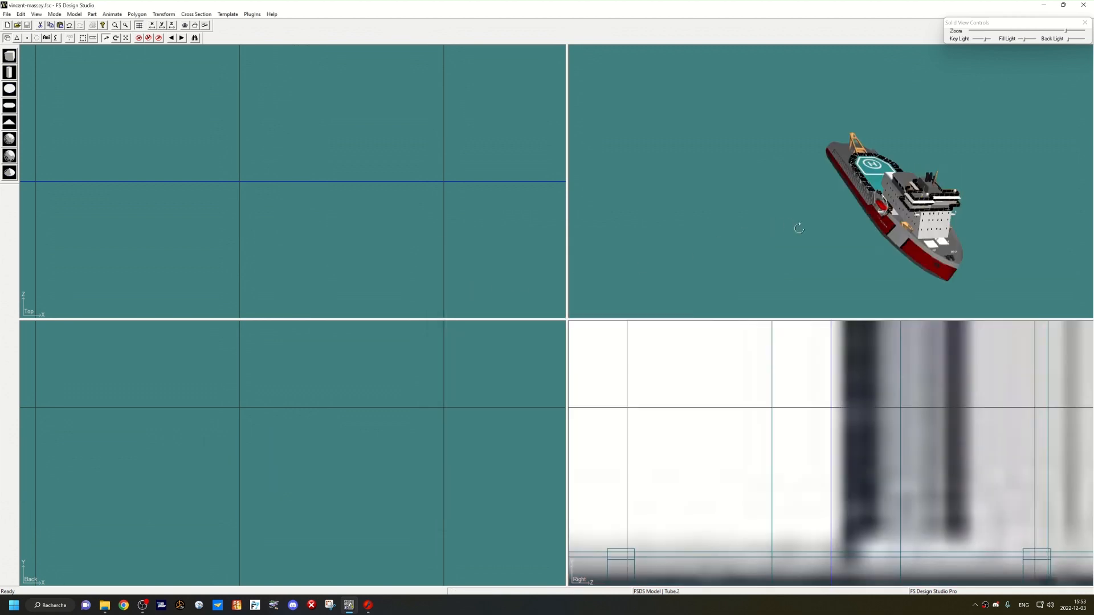
Step: Inspect the ship in 3D and center the orthographic views on its hull
left_click_drag(847, 223, 858, 196)
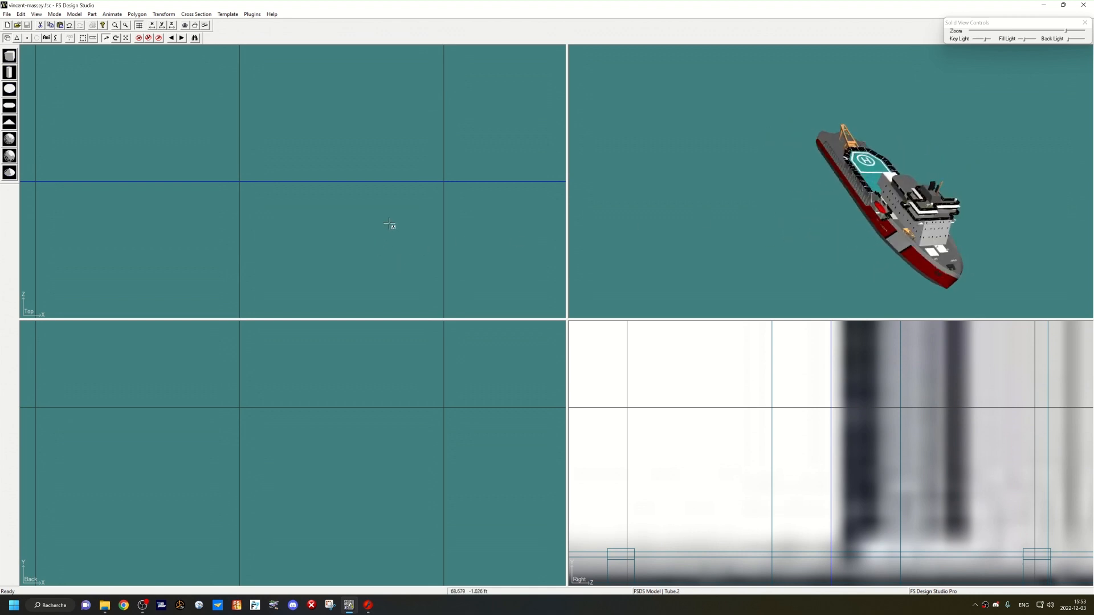
scroll(389, 223, "down", 5)
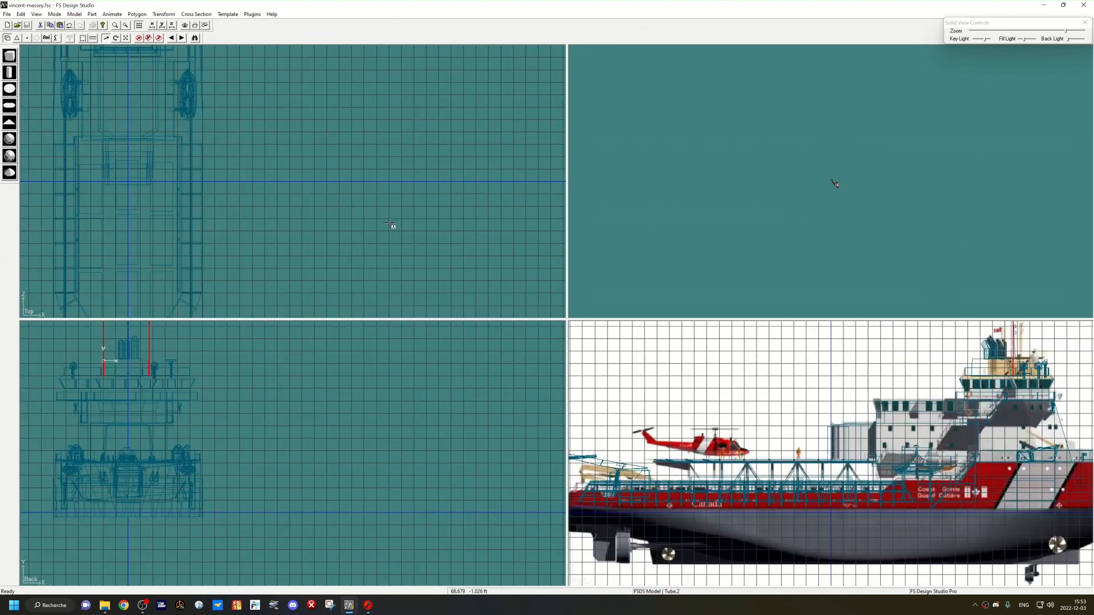
scroll(389, 225, "down", 2)
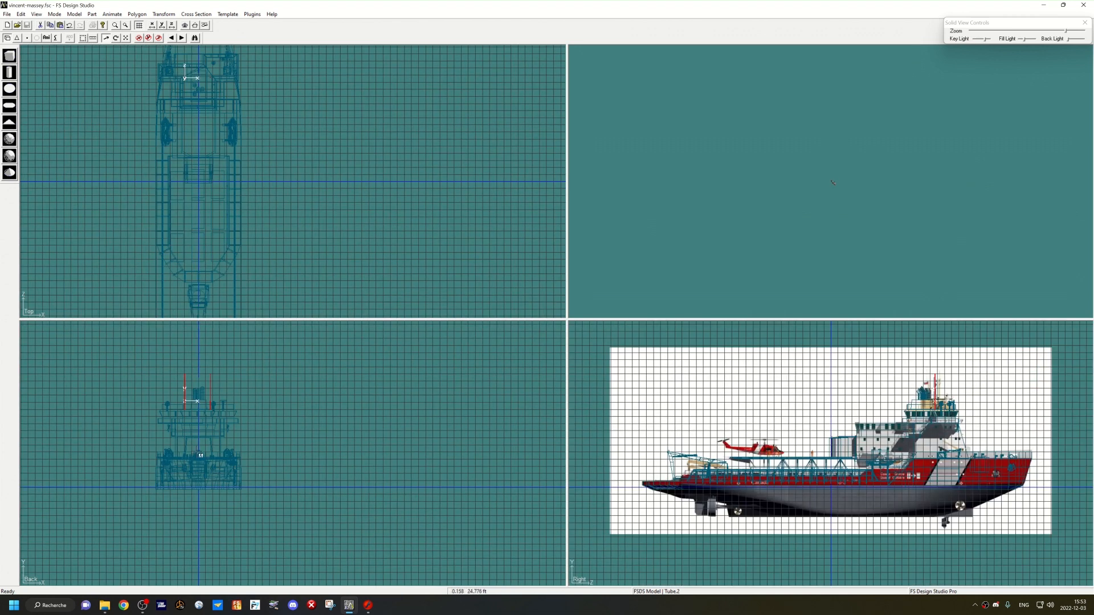
right_click(193, 463)
left_click(211, 473)
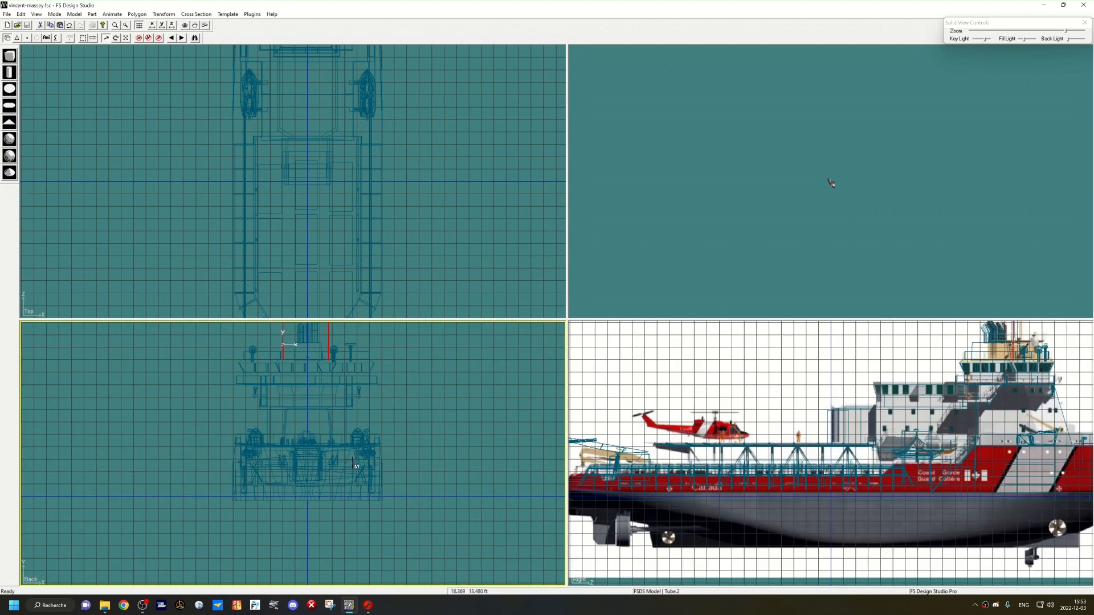
scroll(354, 462, "up", 2)
scroll(411, 231, "down", 5)
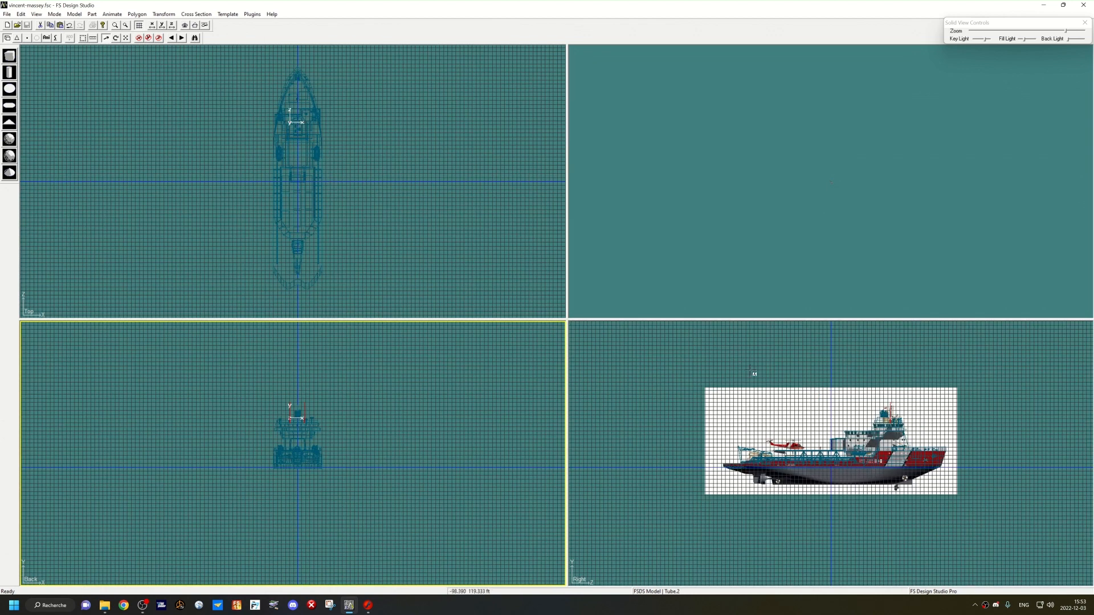
Step: Turn off the side view's backdrop image and center the view on the ship's forward superstructure
right_click(751, 371)
left_click(797, 426)
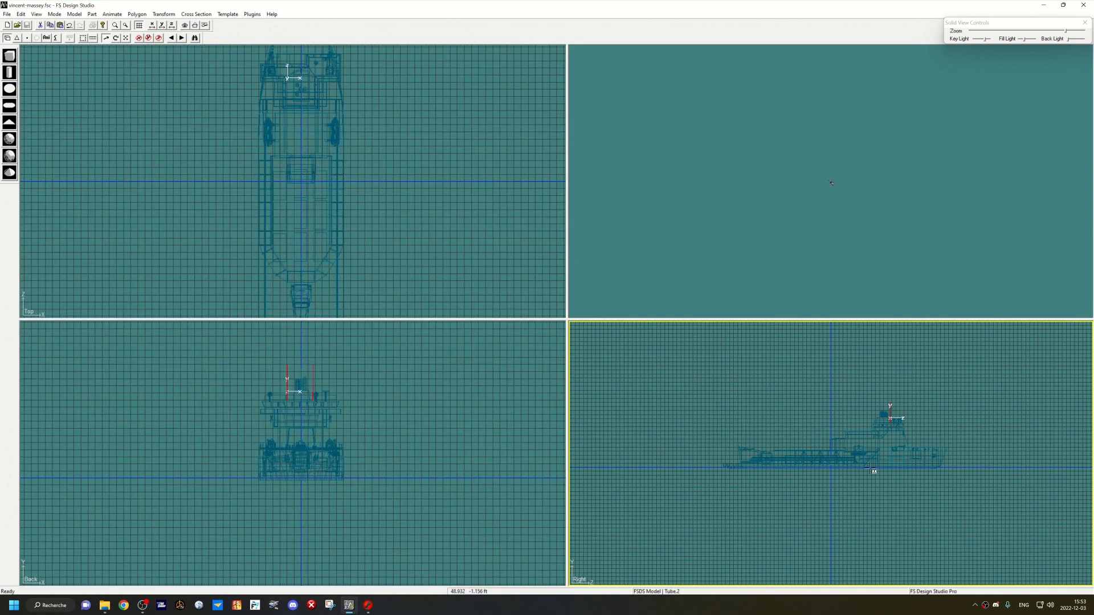
scroll(911, 439, "up", 3)
right_click(1000, 400)
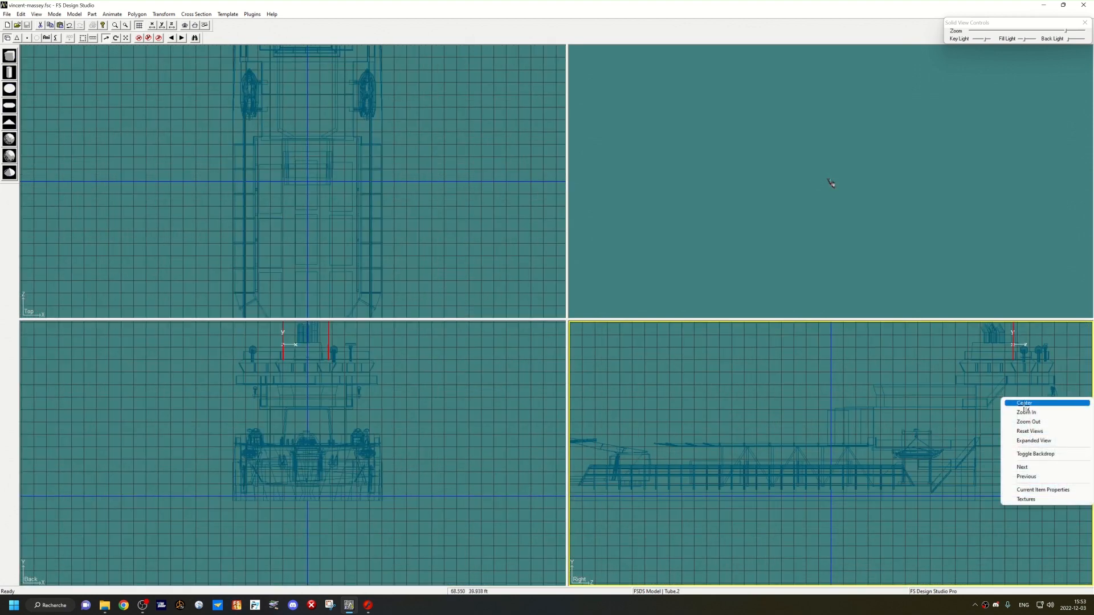
left_click(1025, 403)
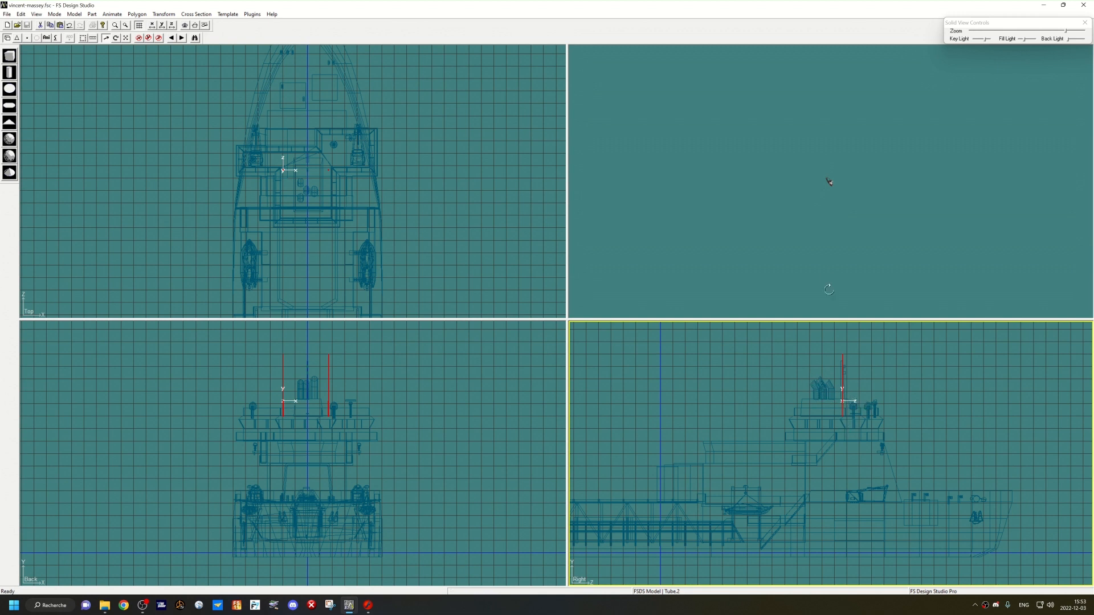
Step: Examine the ship's hull and superstructure in 3D from the bow side
scroll(813, 201, "up", 10)
scroll(795, 188, "up", 10)
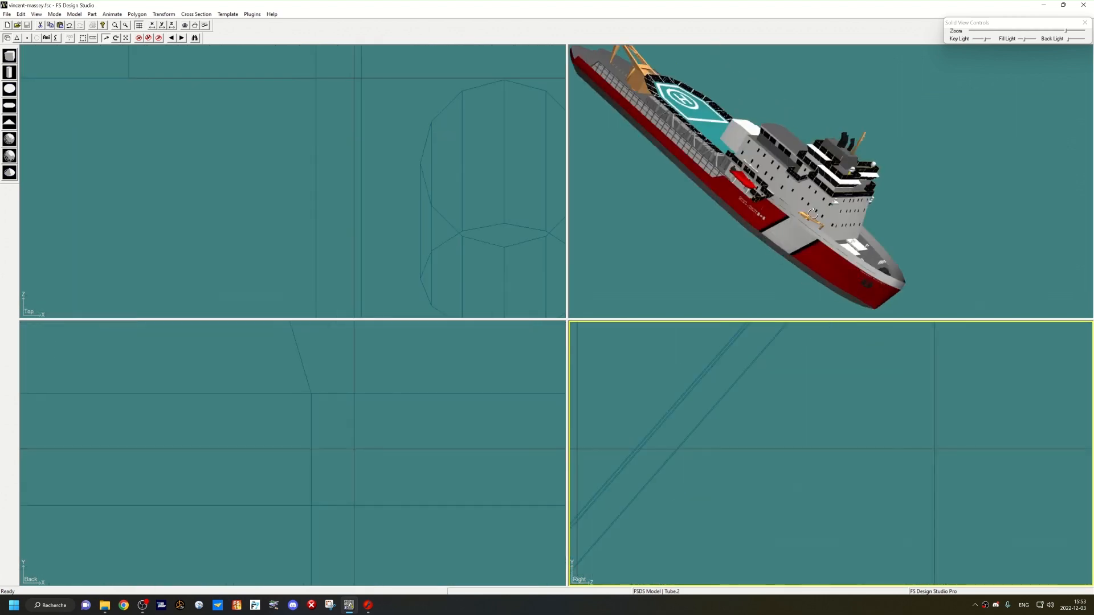
left_click_drag(729, 211, 713, 244)
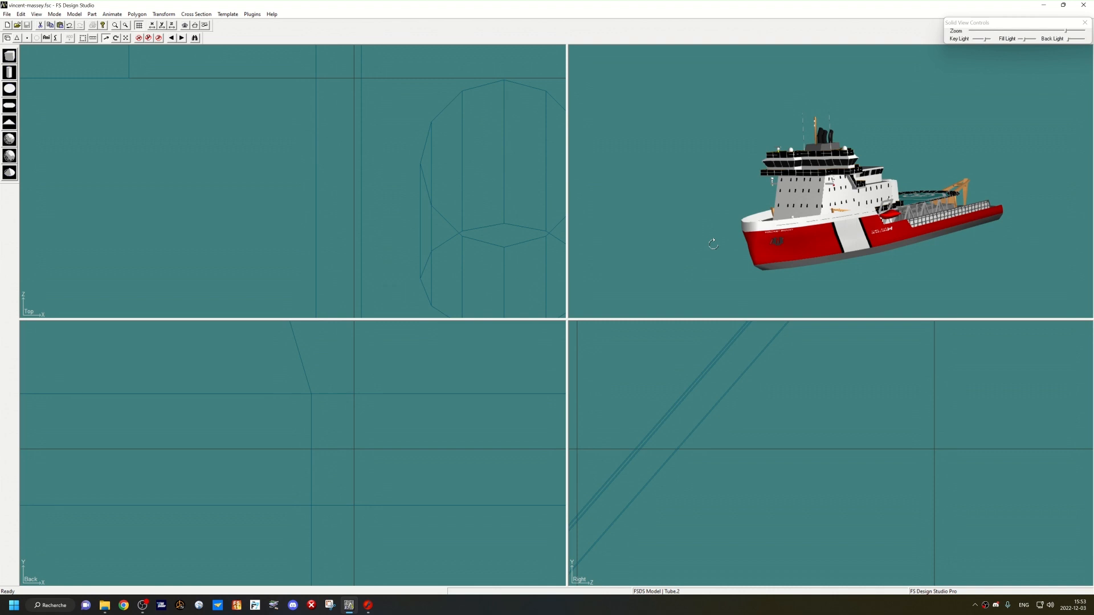